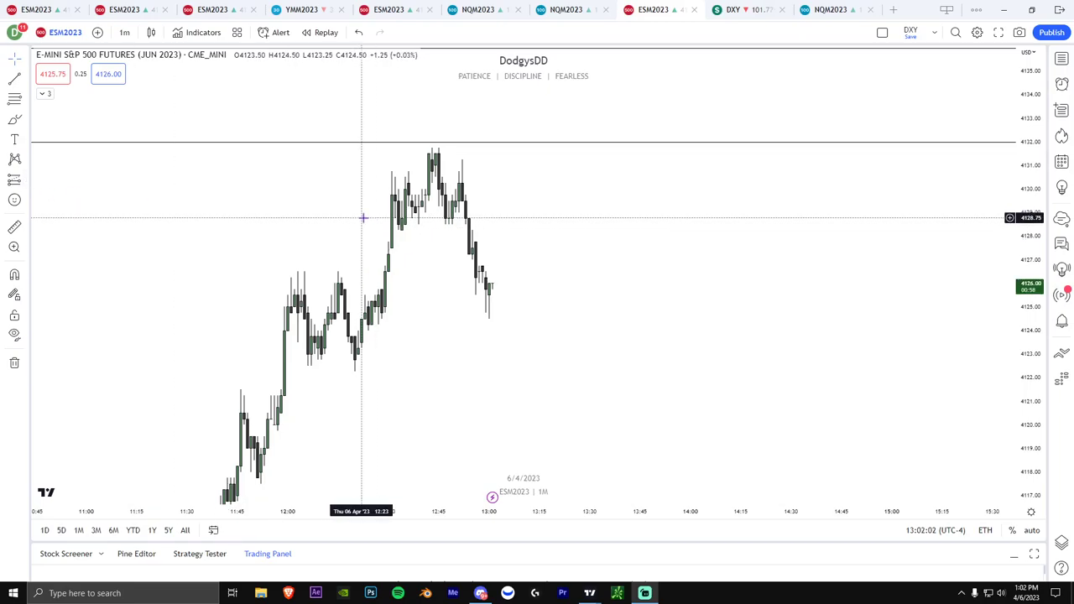
Step: Switch the E-mini S&P 500 futures chart to the 1-hour timeframe
left_click_drag(534, 269, 578, 284)
left_click_drag(1007, 353, 1019, 310)
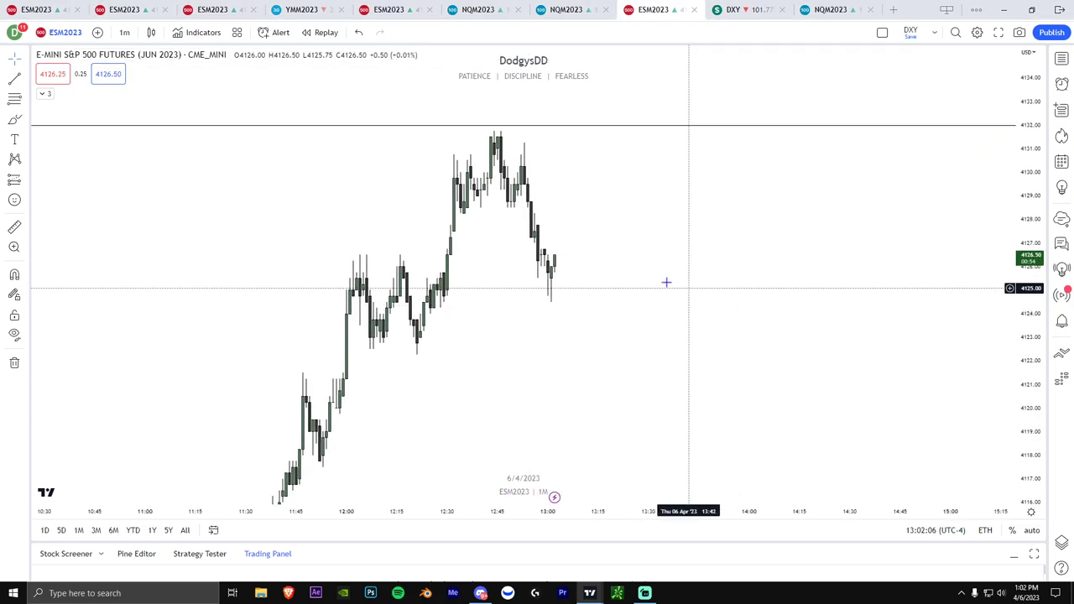
left_click(124, 32)
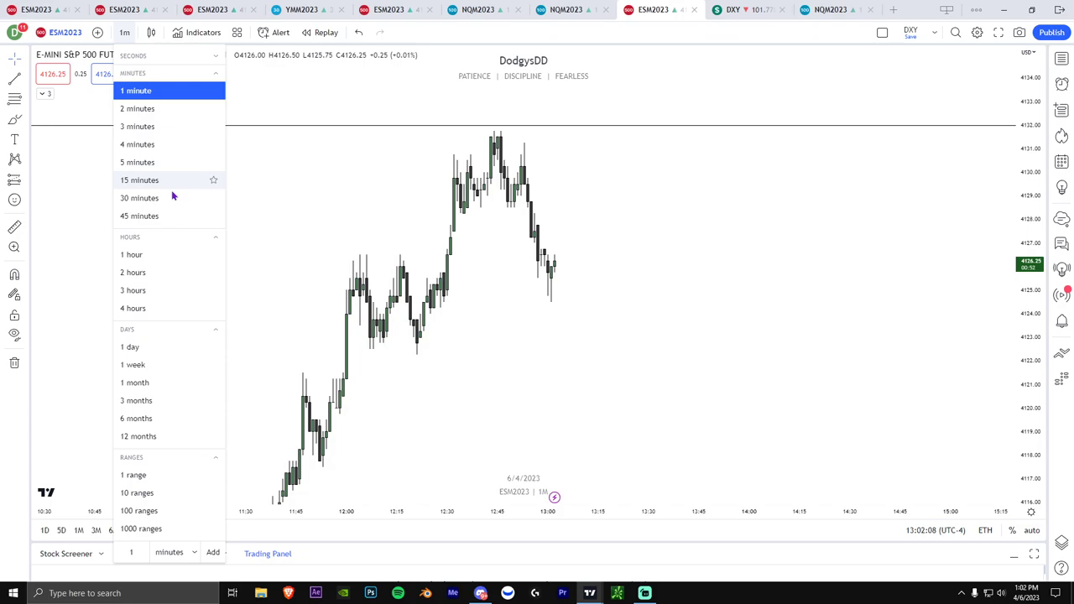
left_click(131, 254)
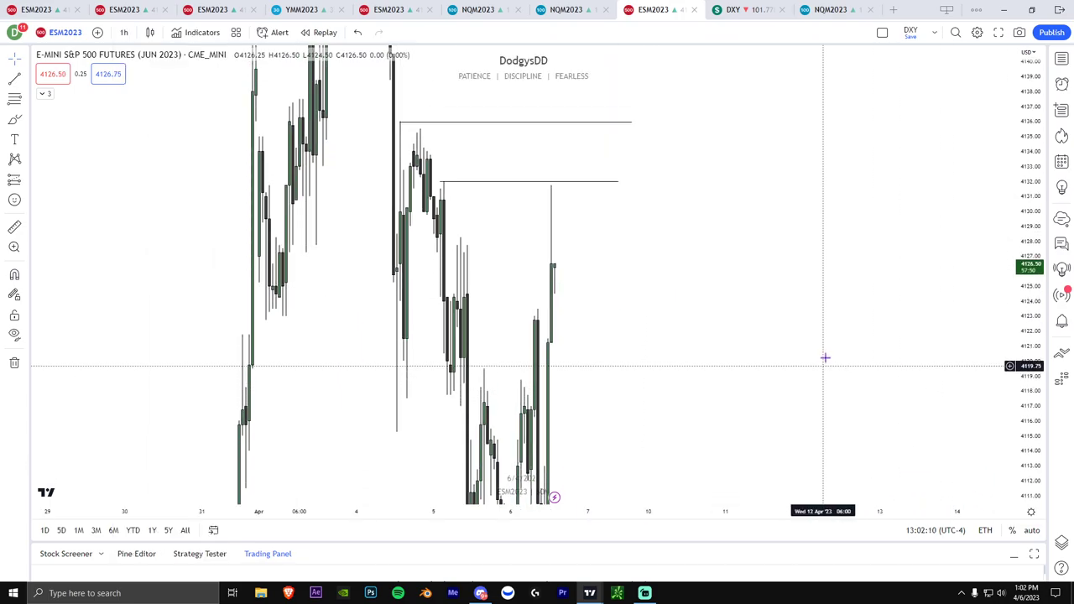
Step: Examine the 1-hour price action below the two horizontal levels at 4136 and 4132, back to the start of April
left_click_drag(1036, 370, 1036, 438)
scroll(743, 305, "up", 1)
left_click_drag(741, 306, 773, 299)
left_click_drag(1023, 327, 1002, 385)
scroll(680, 294, "up", 1)
left_click_drag(660, 290, 676, 284)
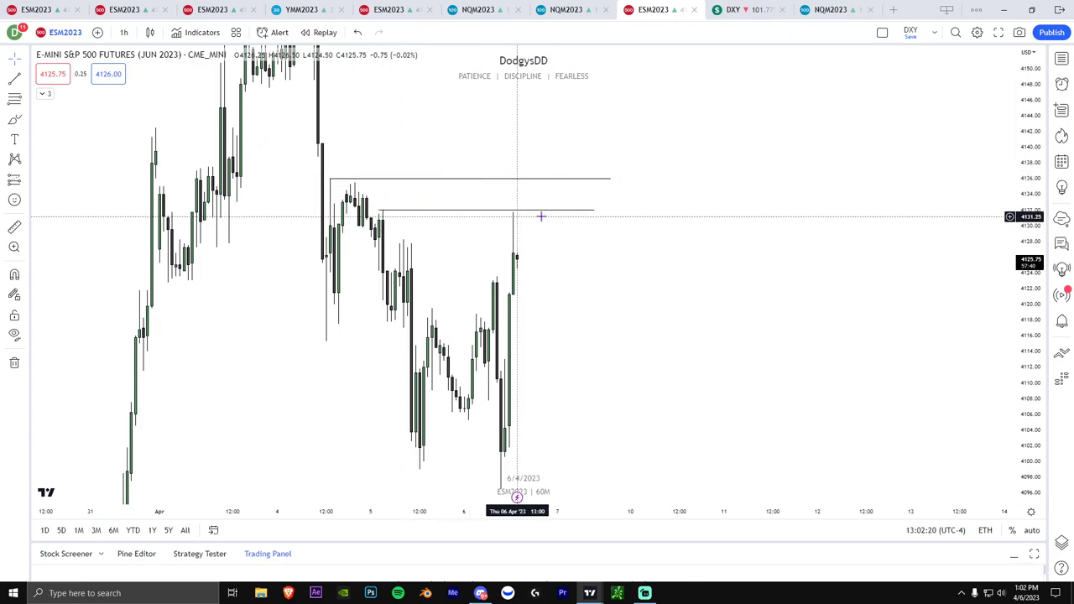
left_click_drag(561, 241, 525, 218)
left_click_drag(1035, 327, 1032, 362)
left_click_drag(708, 295, 719, 300)
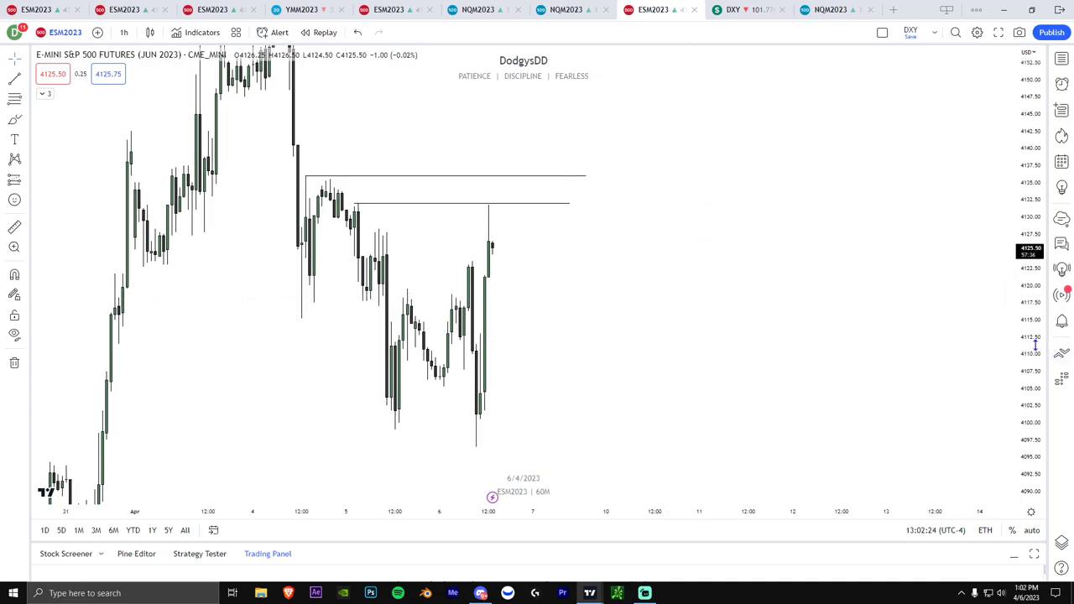
left_click_drag(1035, 344, 1035, 291)
scroll(701, 290, "up", 1)
left_click_drag(701, 291, 753, 290)
left_click_drag(525, 222, 548, 223)
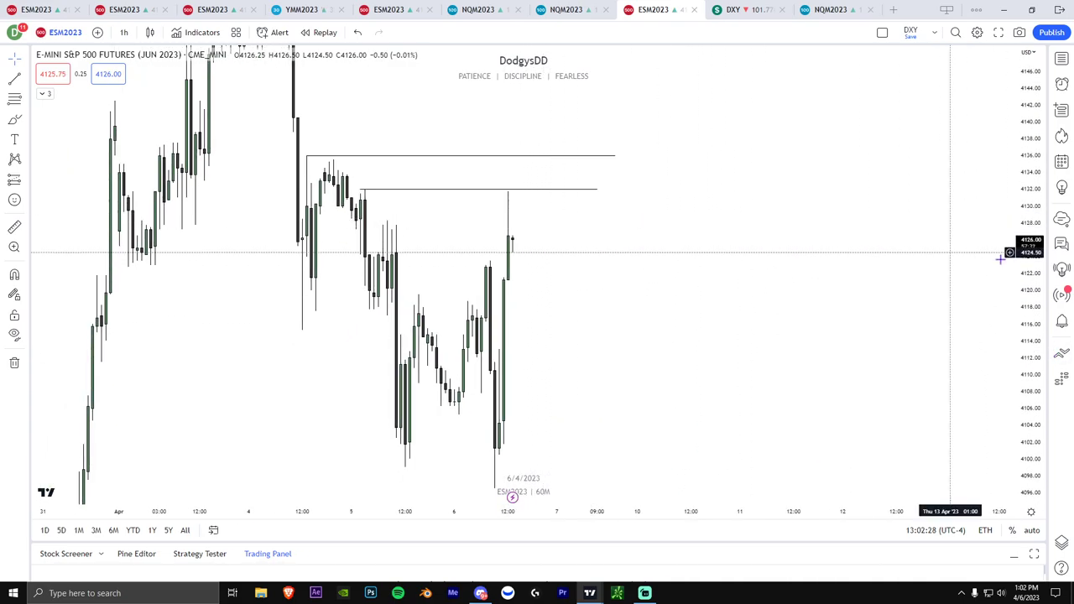
left_click_drag(1030, 266, 1031, 313)
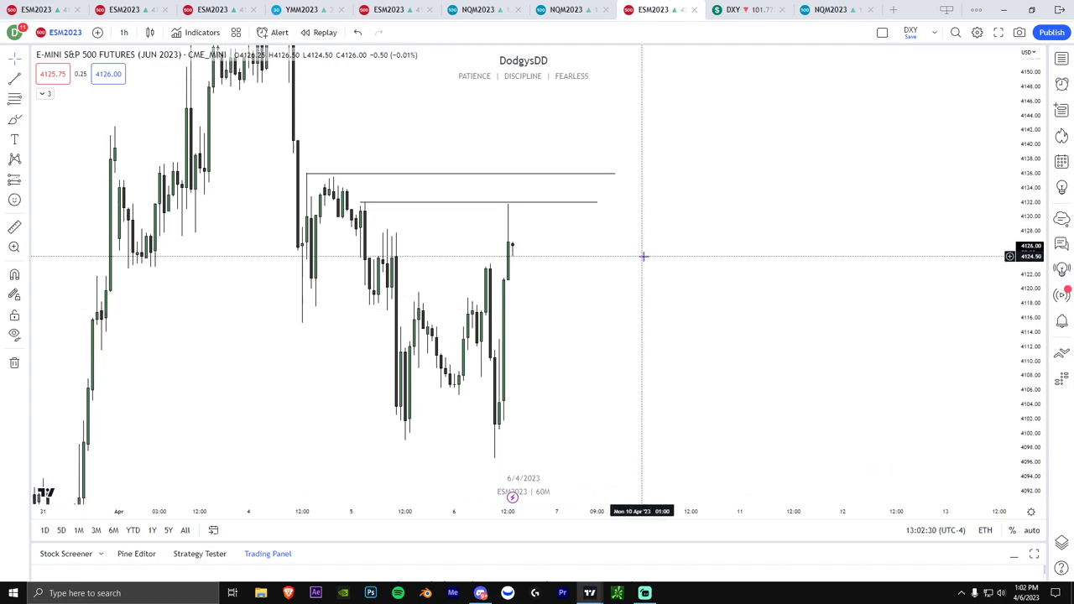
left_click_drag(610, 262, 669, 271)
left_click_drag(1028, 320, 1028, 307)
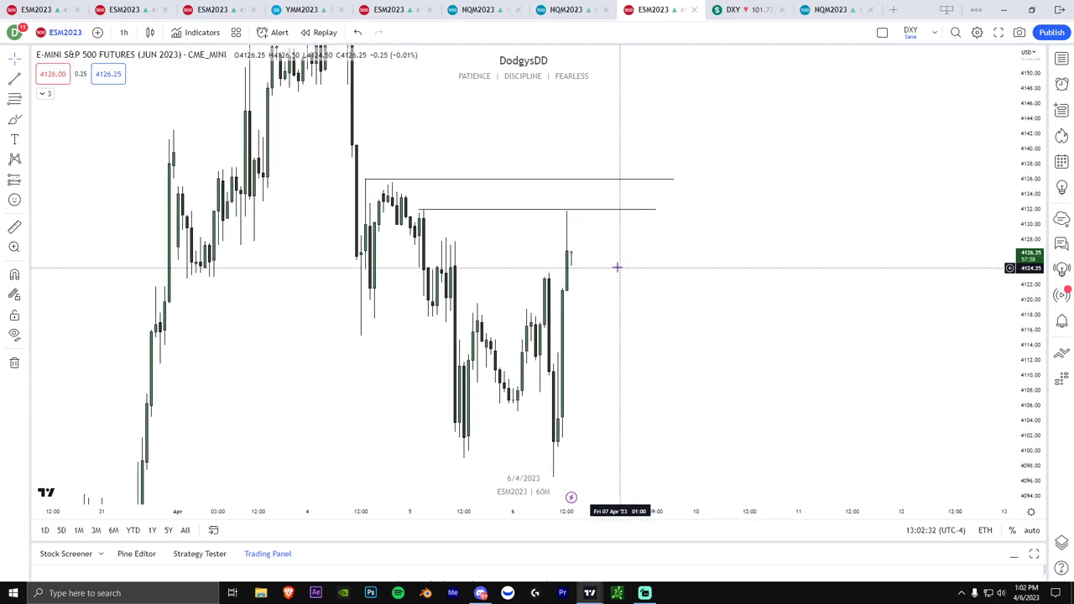
left_click_drag(621, 292, 586, 272)
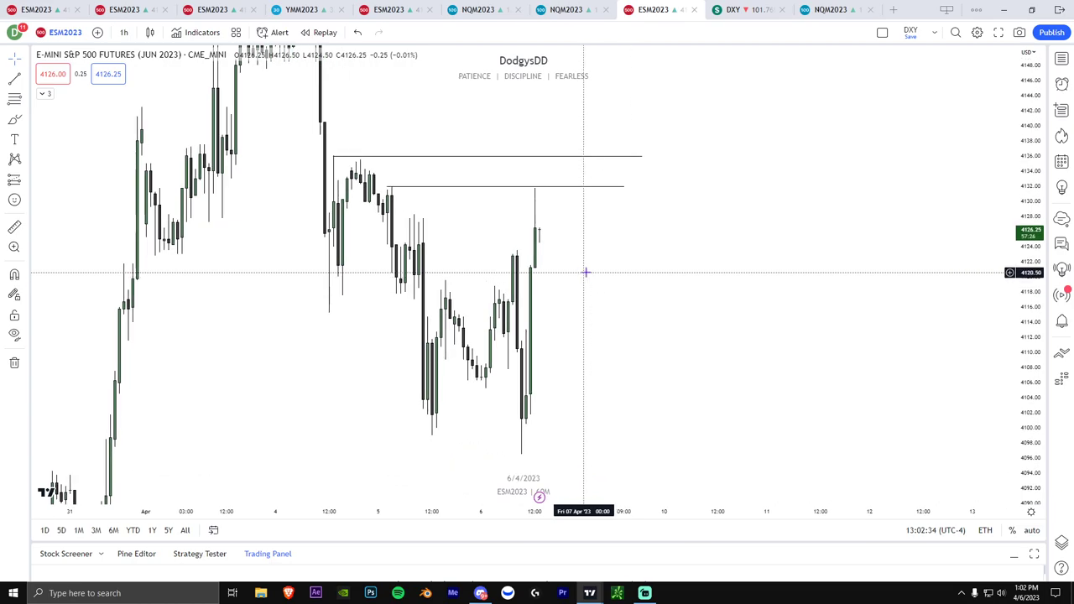
scroll(562, 270, "up", 1)
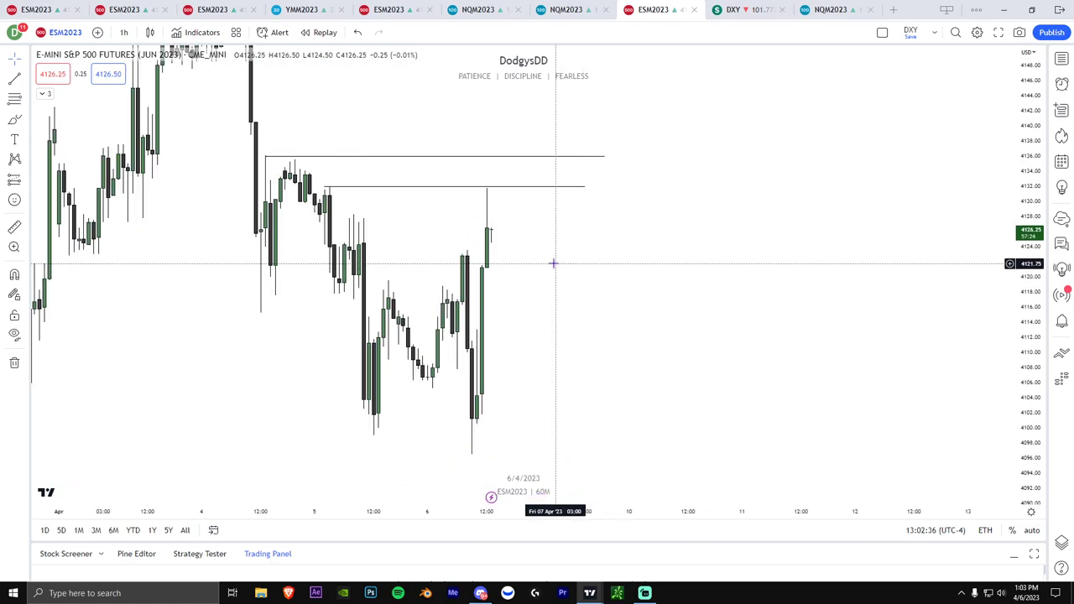
left_click_drag(505, 303, 501, 261)
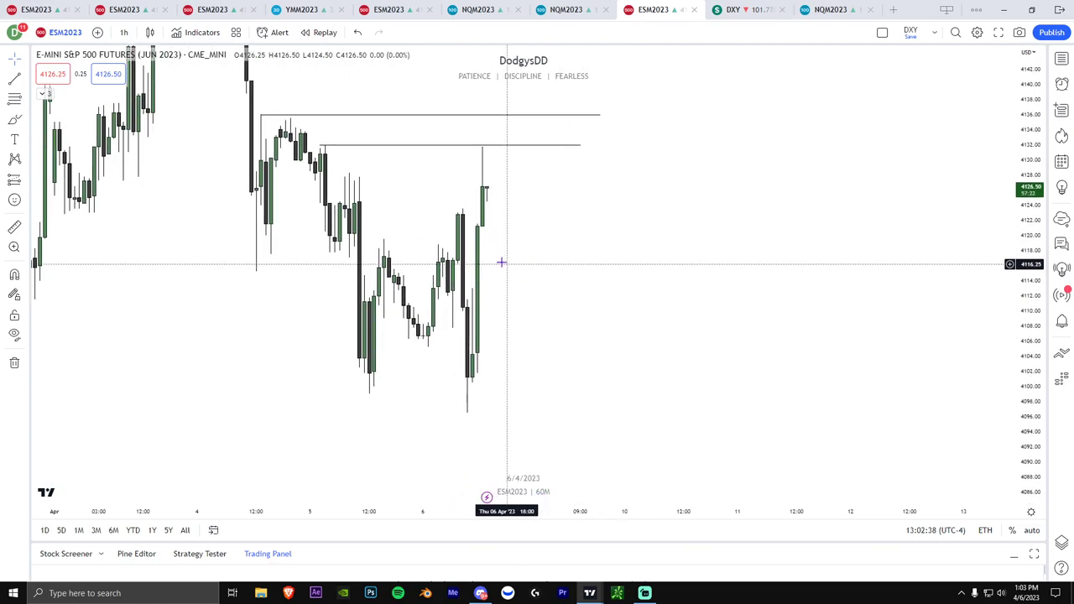
scroll(338, 172, "down", 1)
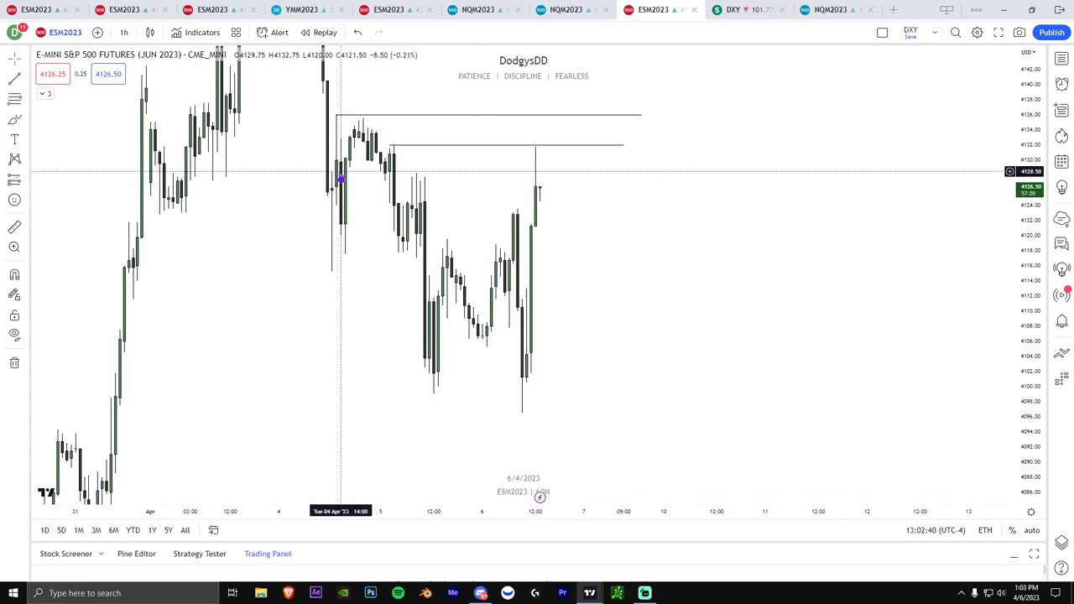
Step: Switch the chart to the 4-hour timeframe
left_click(122, 32)
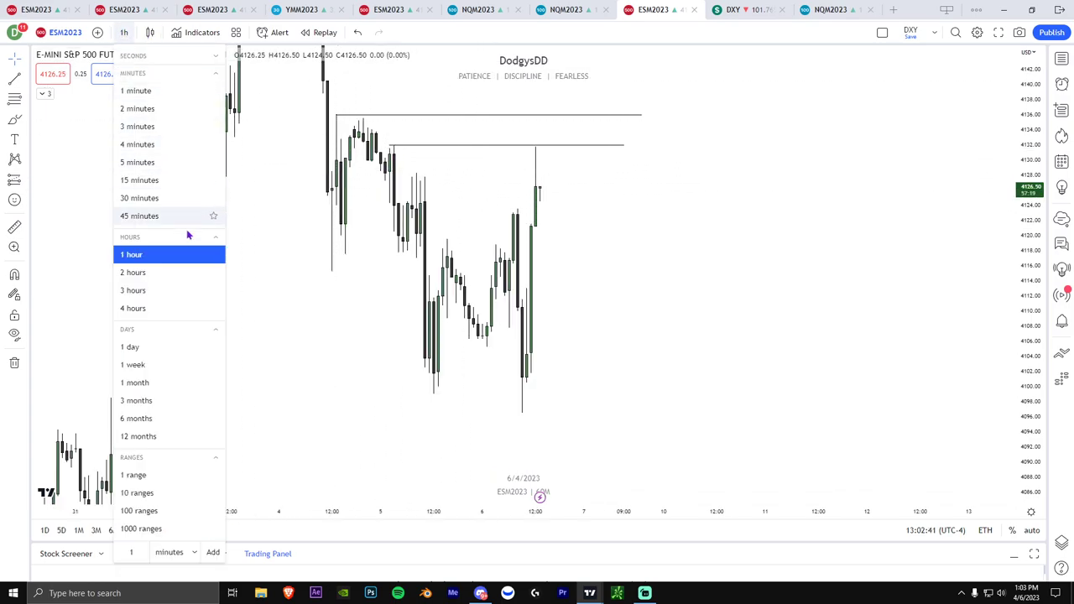
left_click(186, 310)
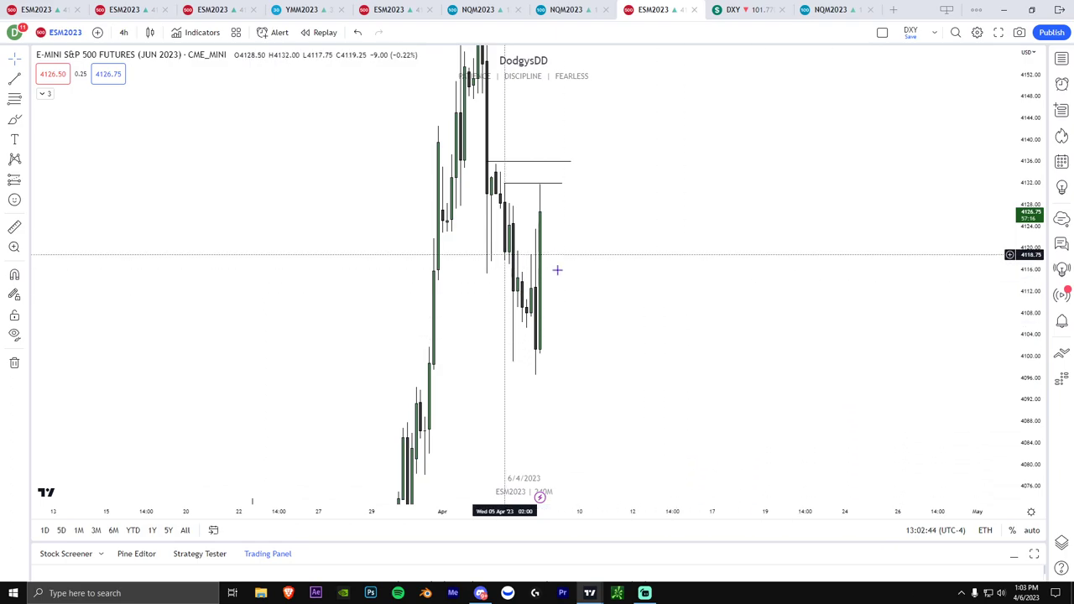
scroll(557, 270, "up", 2)
Step: Draw a rectangle below the latest swing low, spanning about 4097.5 to 4089 from the 31 March rally past the latest candle
left_click(25, 122)
left_click(67, 162)
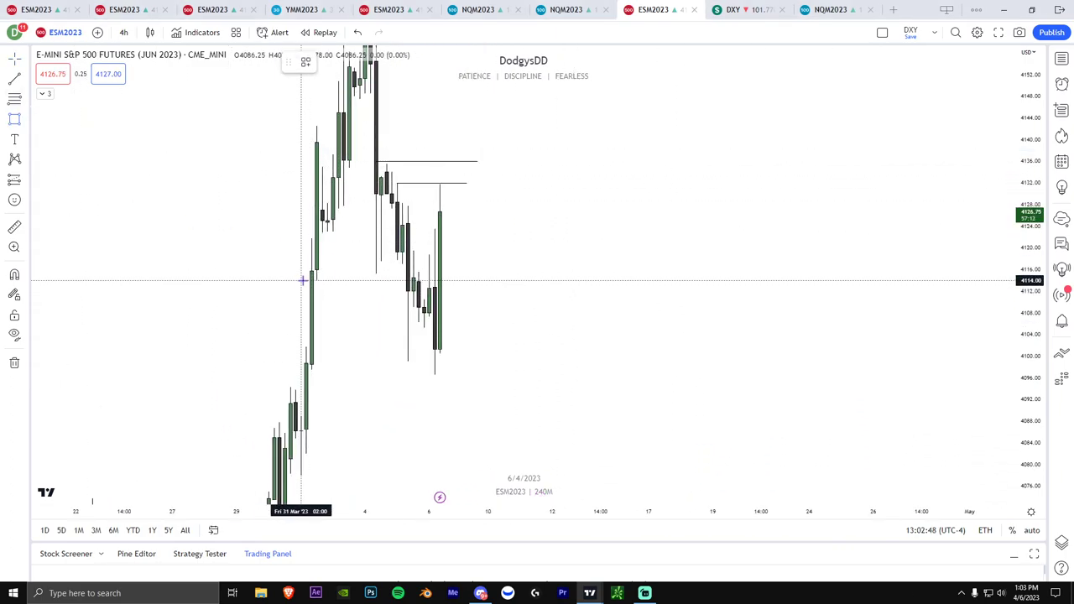
left_click(302, 280)
left_click(376, 310)
left_click_drag(376, 310, 482, 349)
left_click(485, 347)
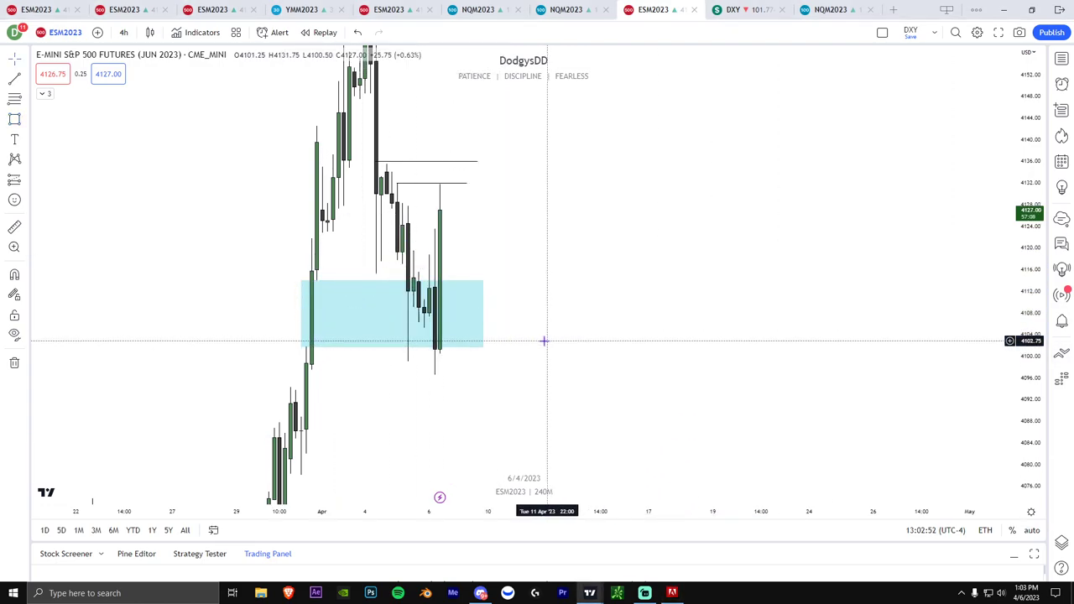
left_click_drag(461, 310, 511, 372)
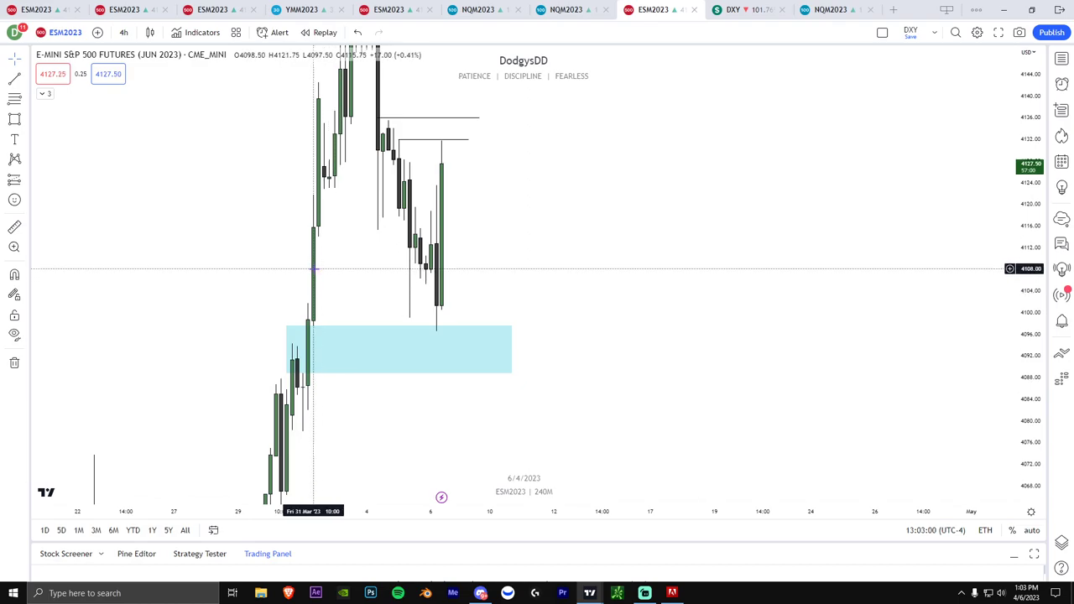
Step: Draw a Fibonacci retracement from the 31 March swing low at 4078.00 to the early-April swing high at 4171.25
left_click_drag(1028, 322, 1028, 376)
left_click_drag(548, 303, 545, 318)
scroll(453, 325, "up", 1)
scroll(289, 340, "down", 1)
left_click_drag(1032, 335, 1036, 488)
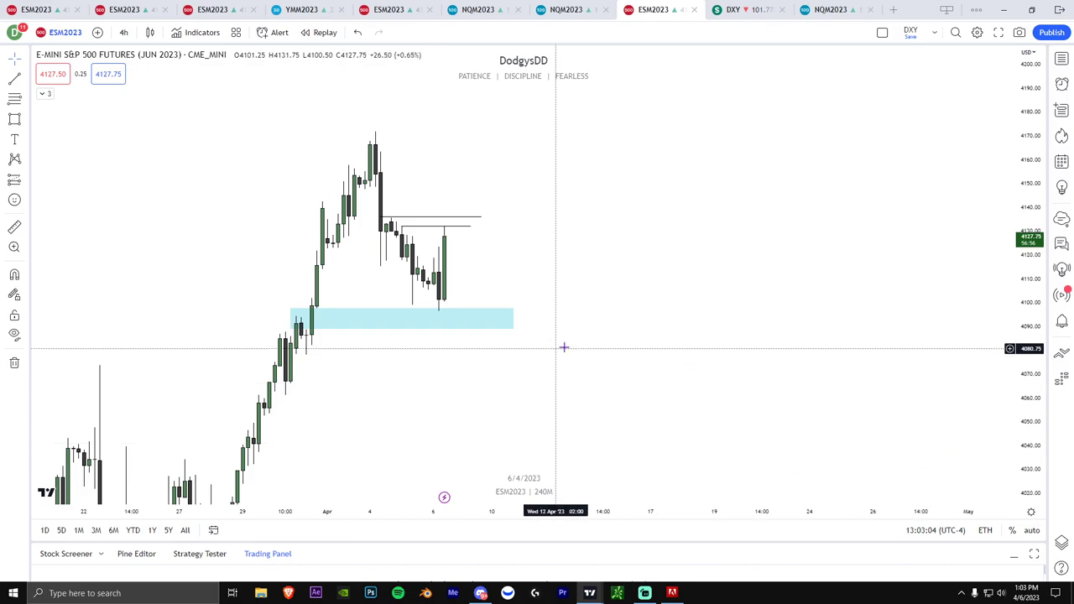
scroll(388, 334, "down", 1)
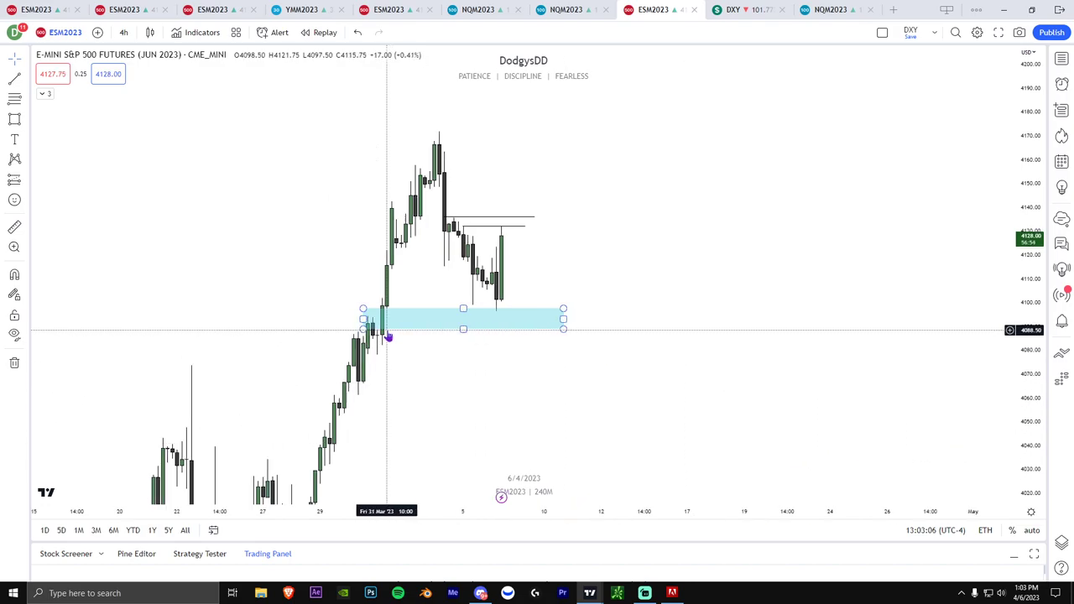
scroll(383, 317, "up", 1)
left_click_drag(1030, 357, 988, 249)
scroll(550, 292, "up", 1)
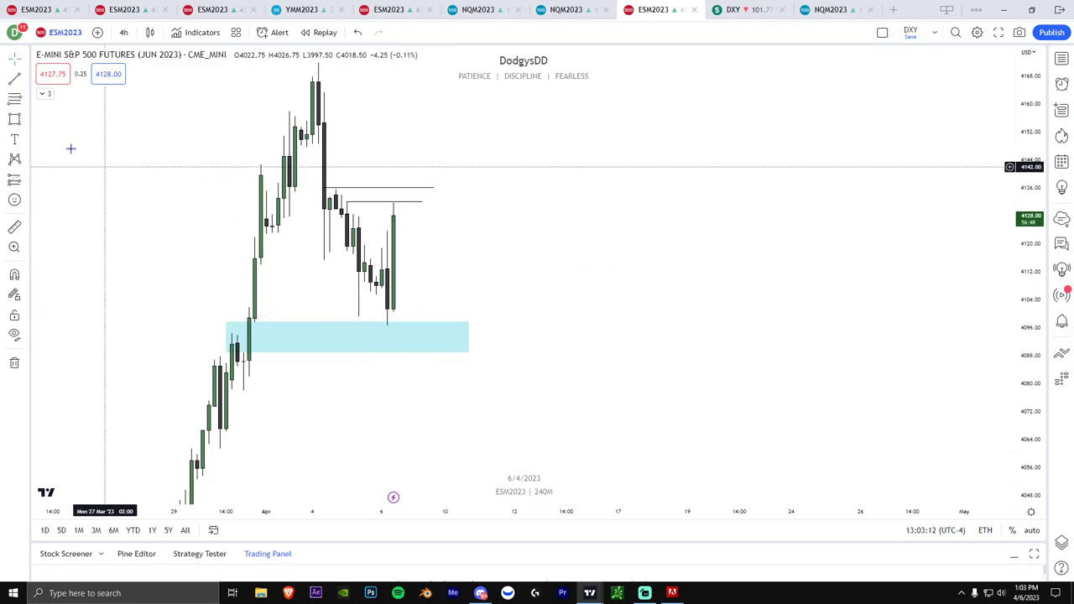
key("alt+f")
left_click(243, 389)
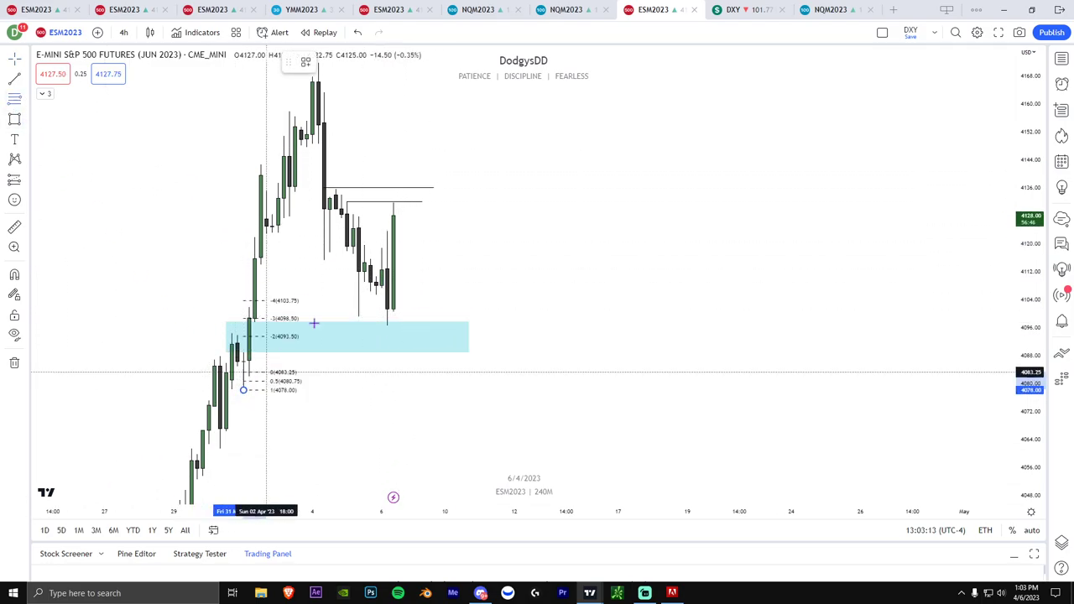
left_click(475, 65)
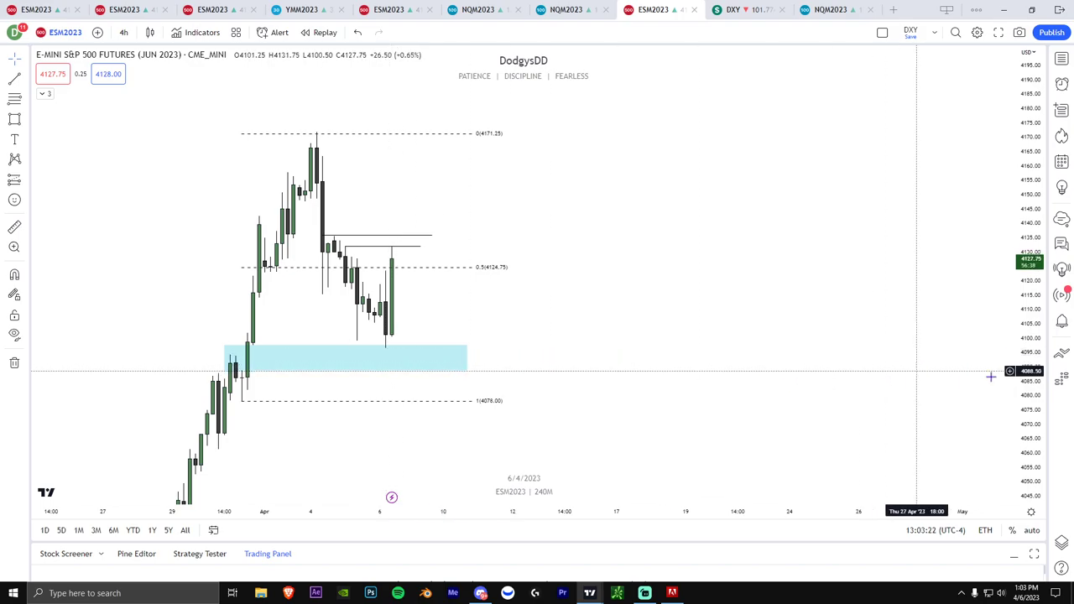
Step: Move the Fibonacci retracement's upper anchor to the swing high at 4171.75
left_click_drag(1020, 374, 979, 347)
left_click_drag(760, 322, 818, 328)
left_click_drag(617, 326, 778, 325)
scroll(719, 326, "up", 1)
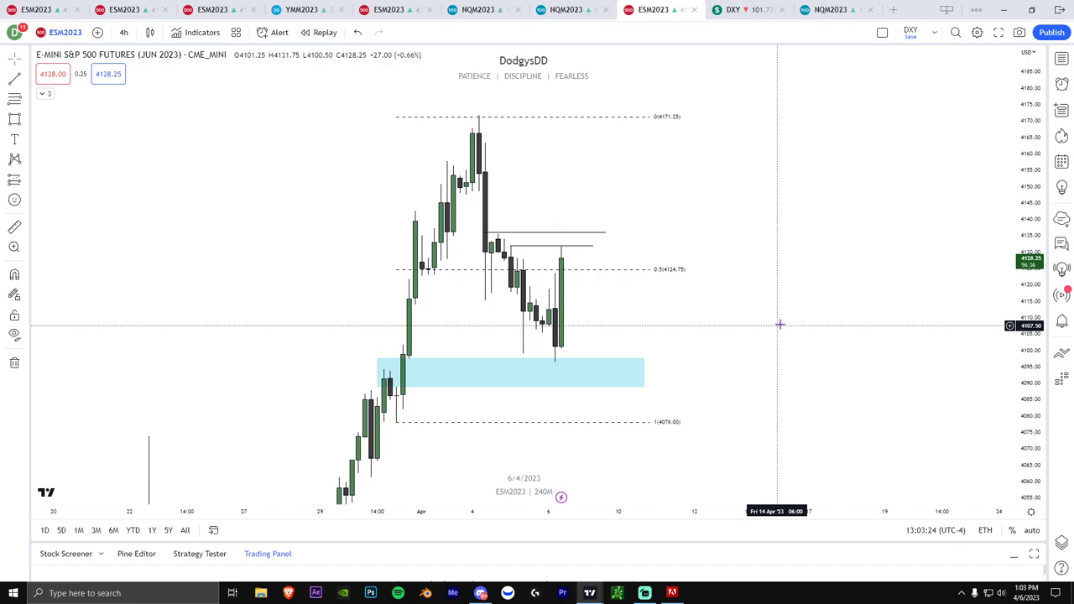
left_click(657, 117)
left_click_drag(657, 117, 661, 115)
left_click(682, 142)
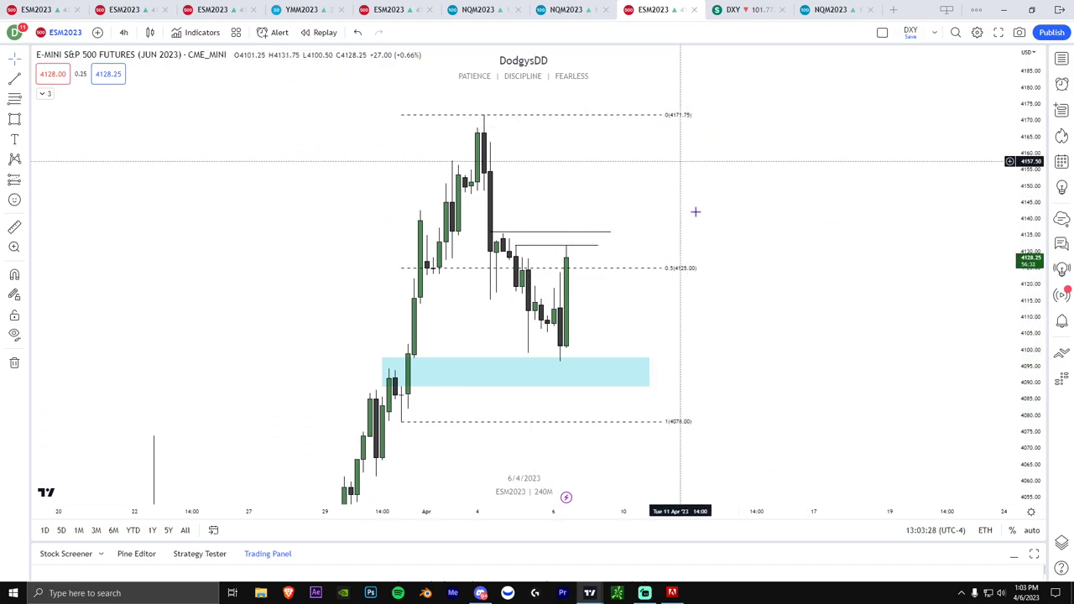
Step: Switch to the 1-minute timeframe, reset the chart view and examine price around the 0.5 retracement level
left_click(123, 32)
left_click(137, 91)
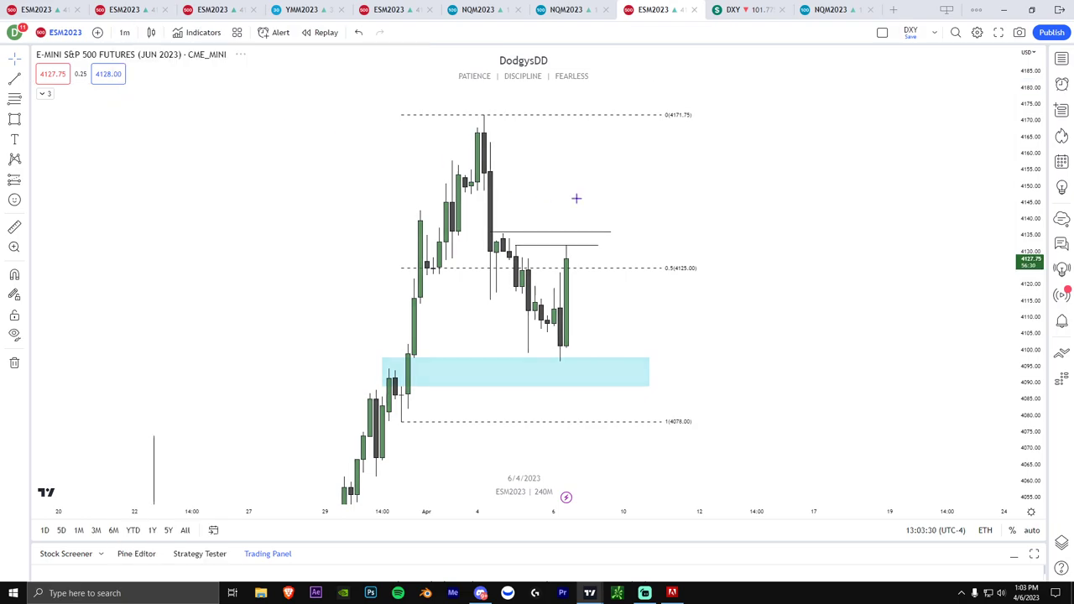
right_click(694, 217)
left_click(760, 228)
scroll(962, 346, "right", 5)
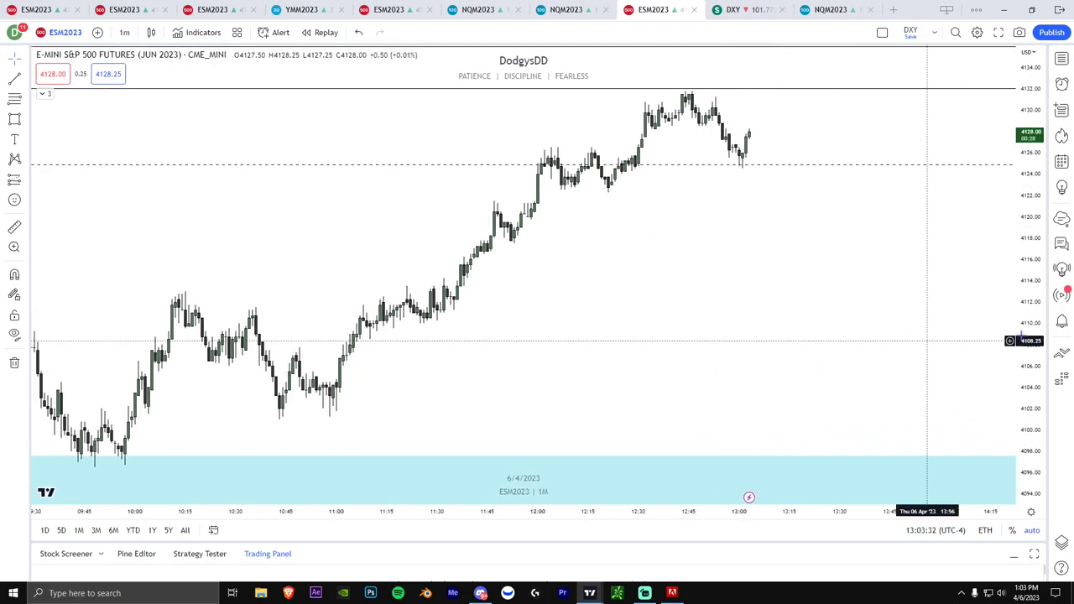
scroll(949, 242, "up", 5)
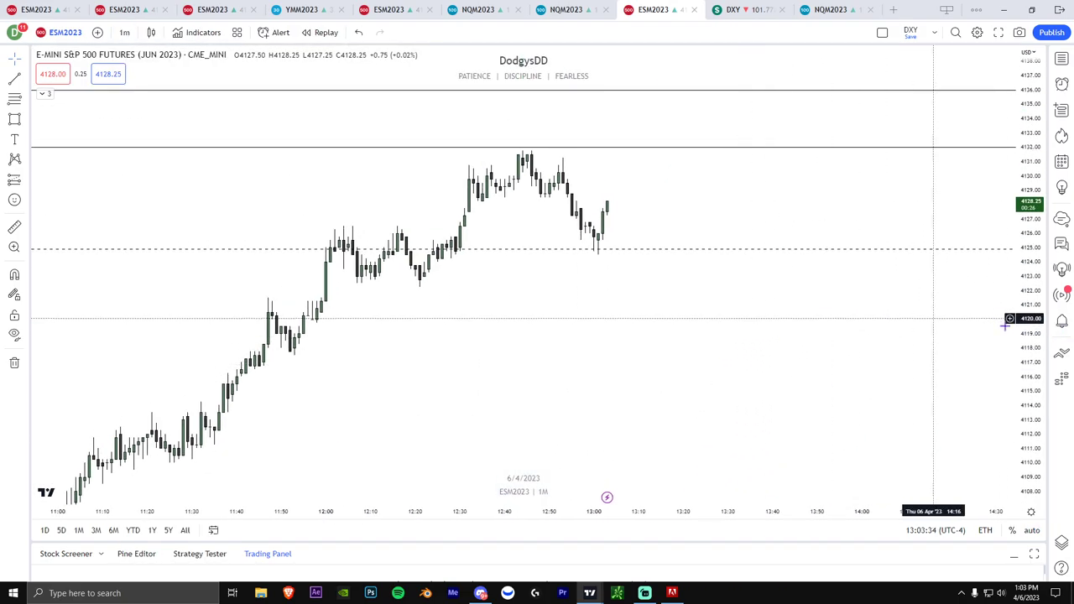
scroll(922, 260, "right", 3)
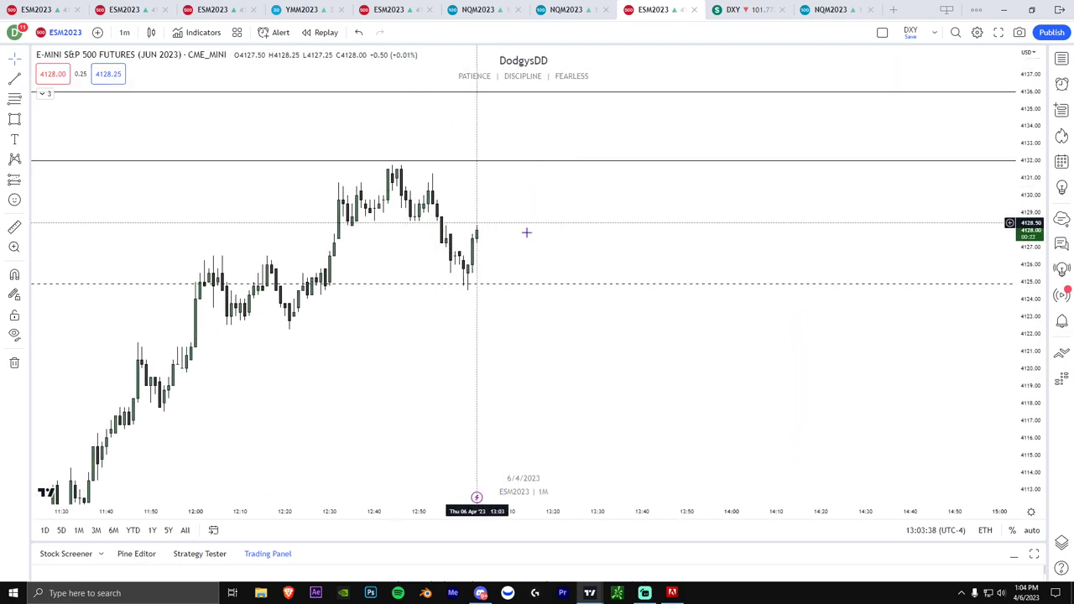
Step: Return to the 4-hour timeframe and examine the move from the shaded rectangle up to the horizontal level at 4132
left_click(124, 32)
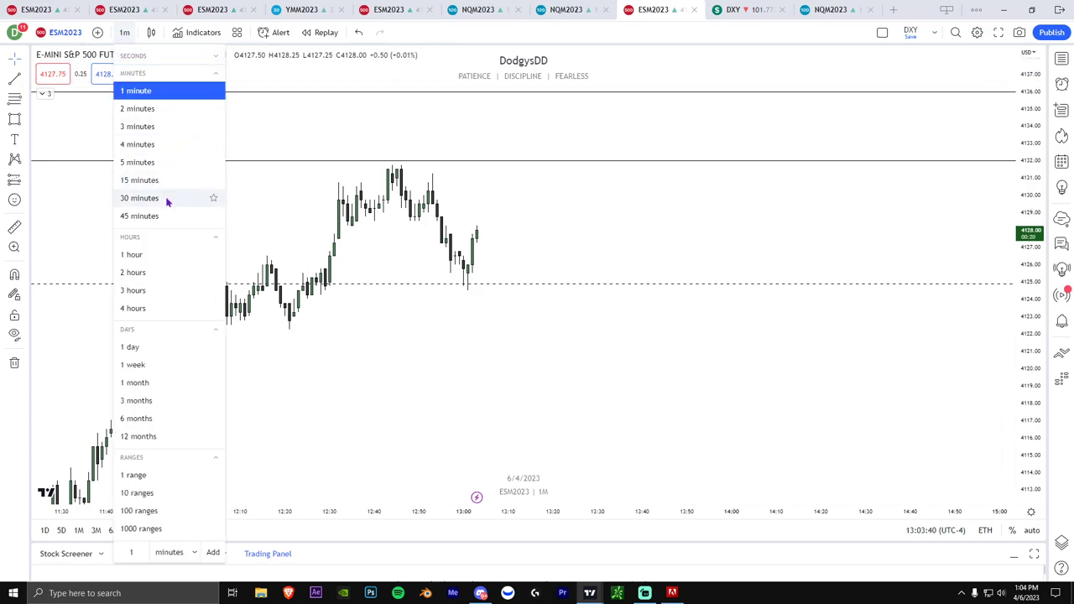
left_click(133, 308)
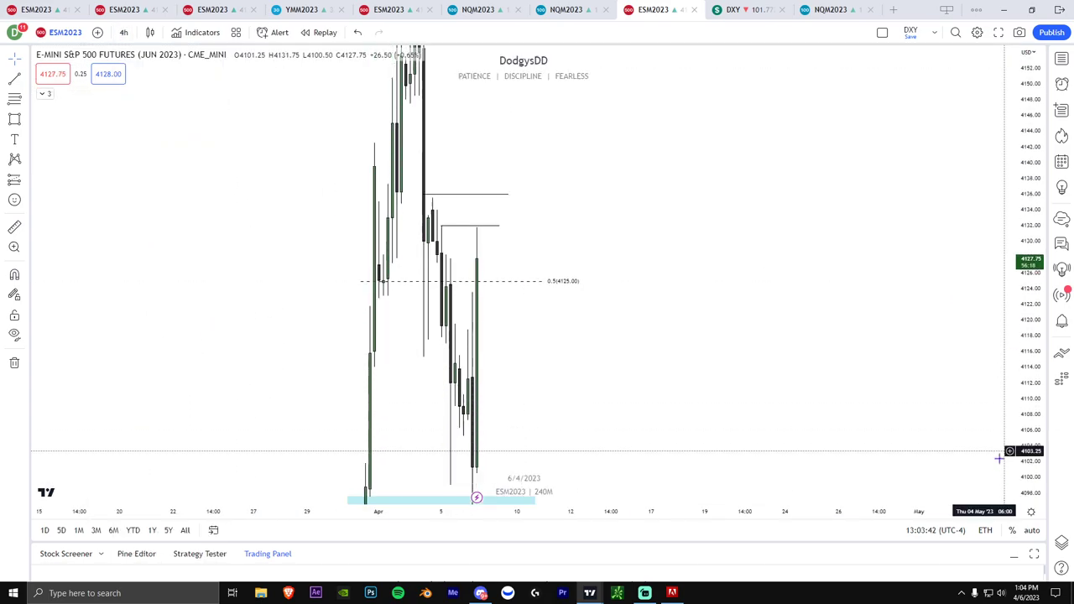
left_click_drag(1034, 368, 1032, 479)
left_click_drag(588, 368, 629, 345)
scroll(600, 345, "up", 2)
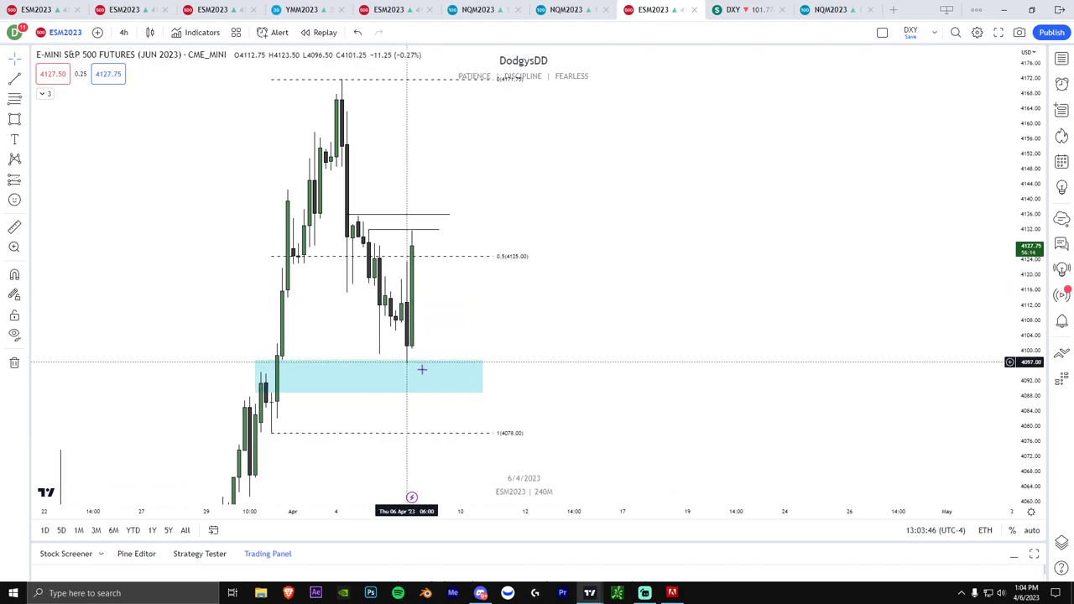
left_click_drag(451, 350, 548, 351)
scroll(490, 340, "up", 1)
scroll(541, 348, "up", 1)
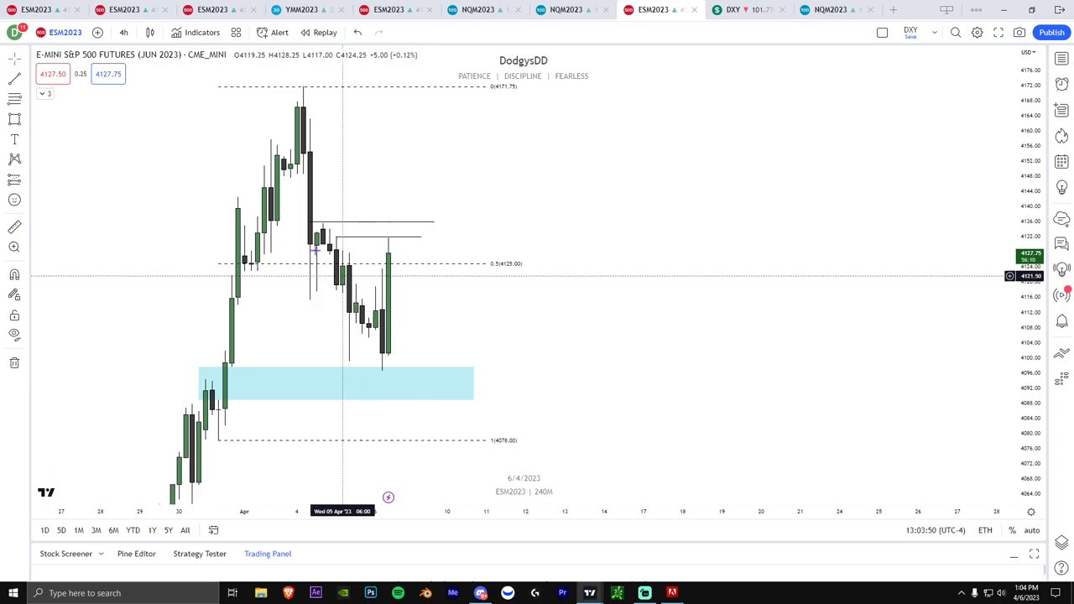
left_click_drag(841, 315, 942, 311)
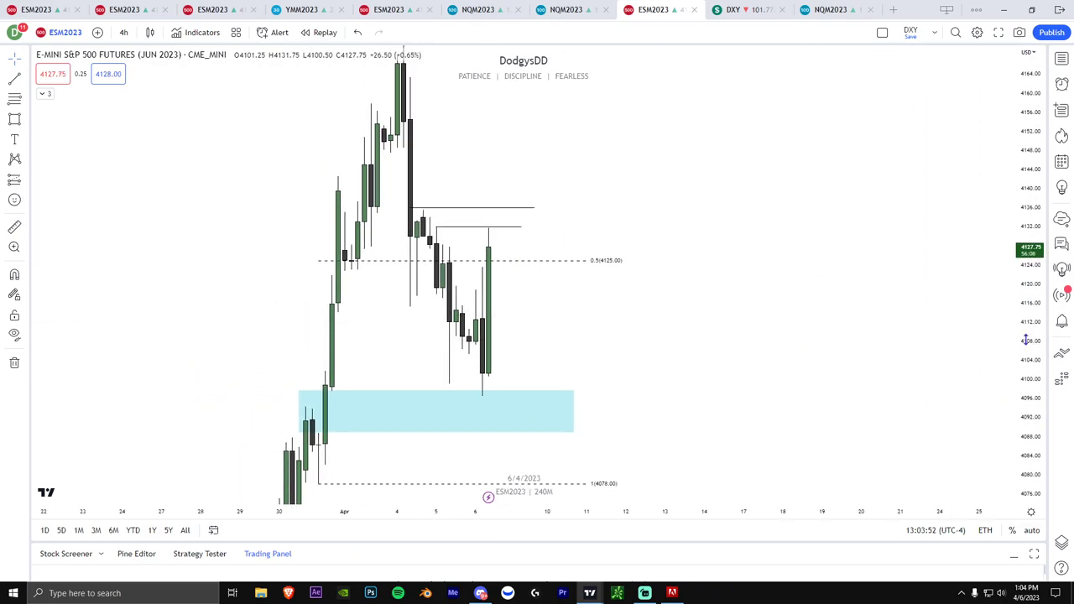
left_click(491, 384)
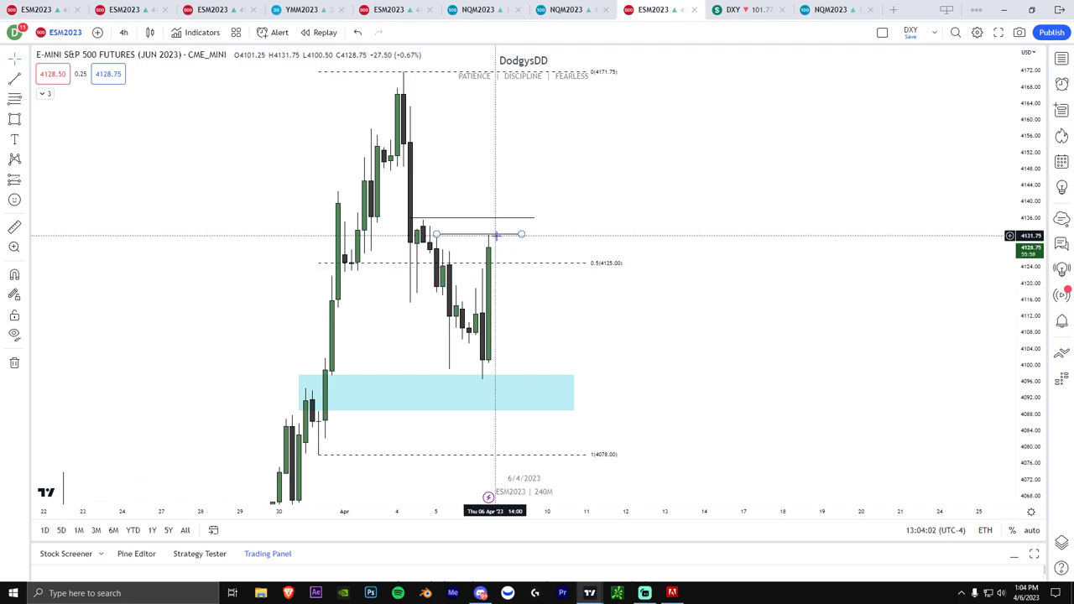
Step: Switch to the 1-hour timeframe and examine the move from the shaded zone up to the level at 4132
left_click(124, 32)
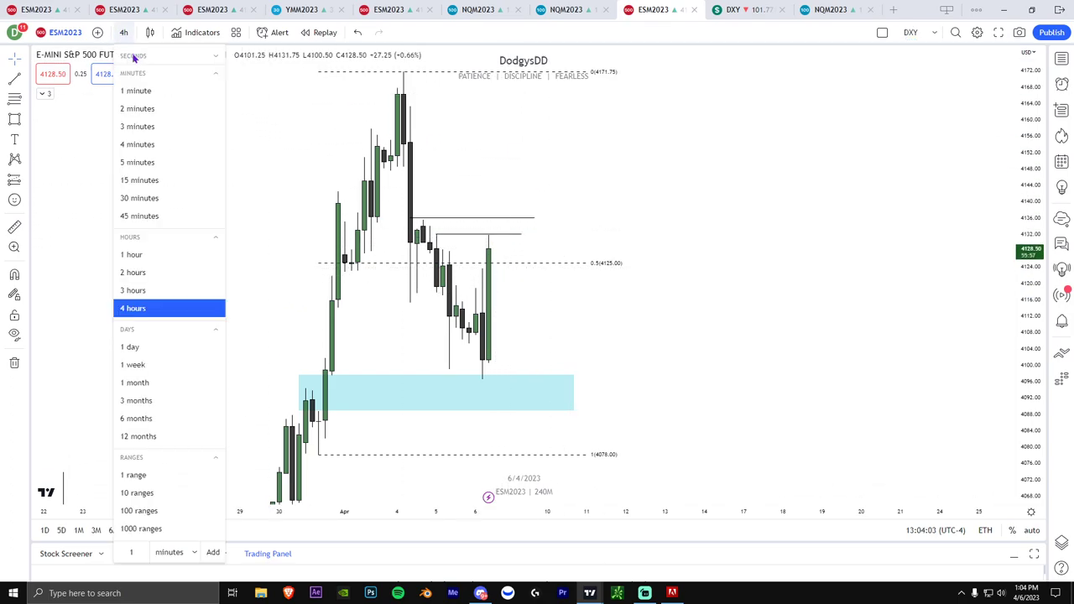
left_click(132, 254)
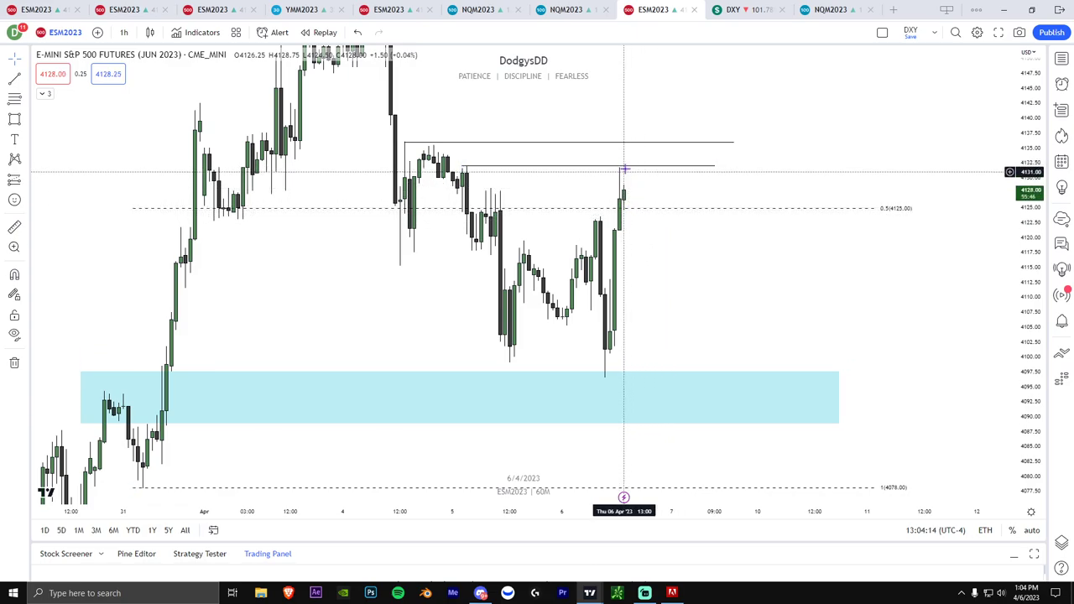
left_click_drag(833, 170, 729, 172)
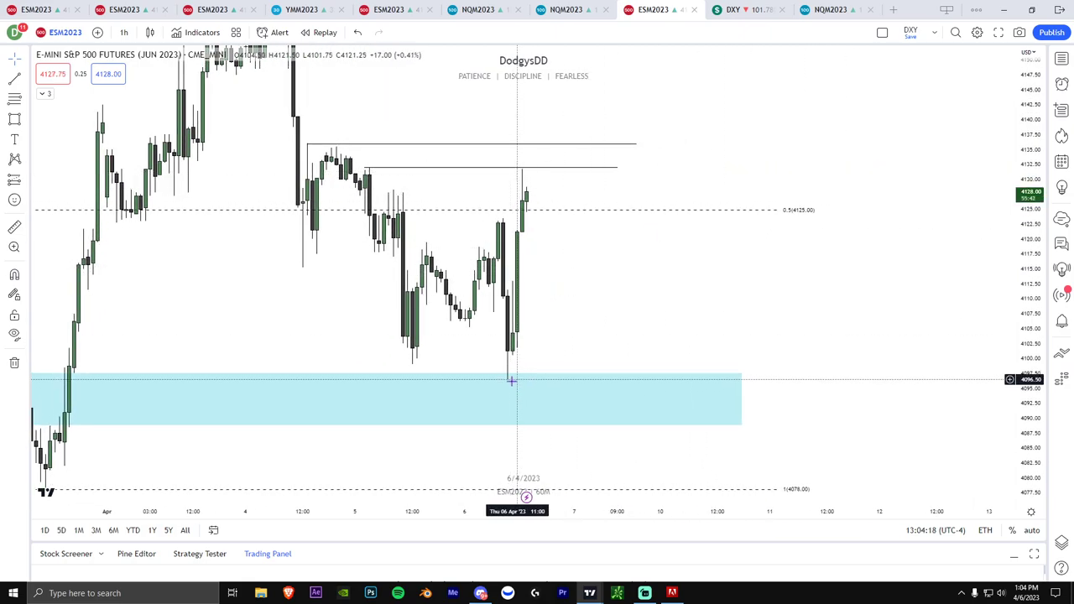
left_click_drag(562, 309, 563, 297)
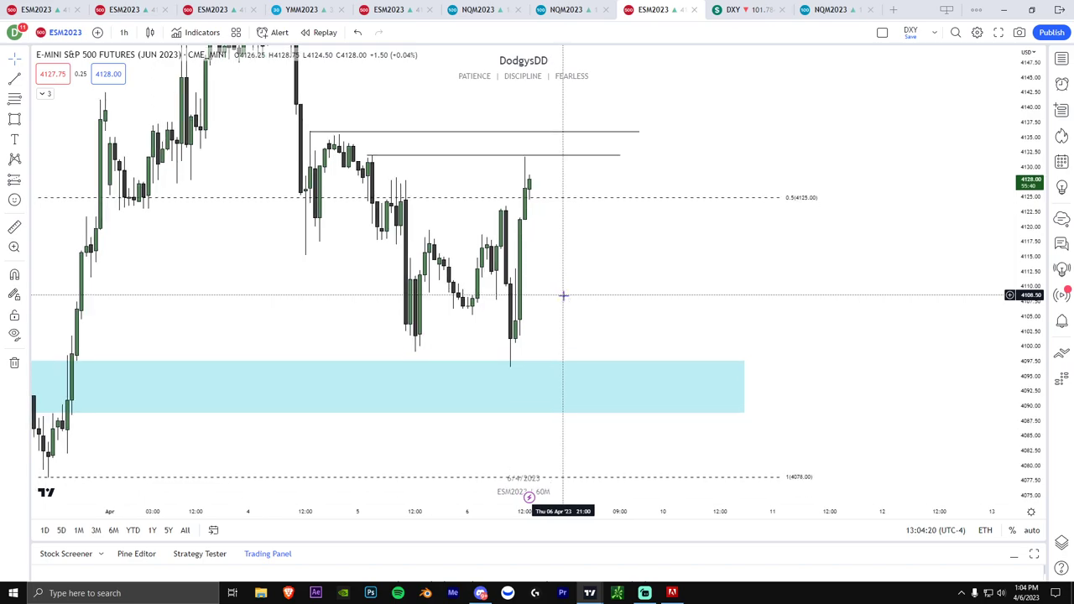
left_click_drag(1029, 327, 1029, 270)
left_click_drag(638, 257, 676, 272)
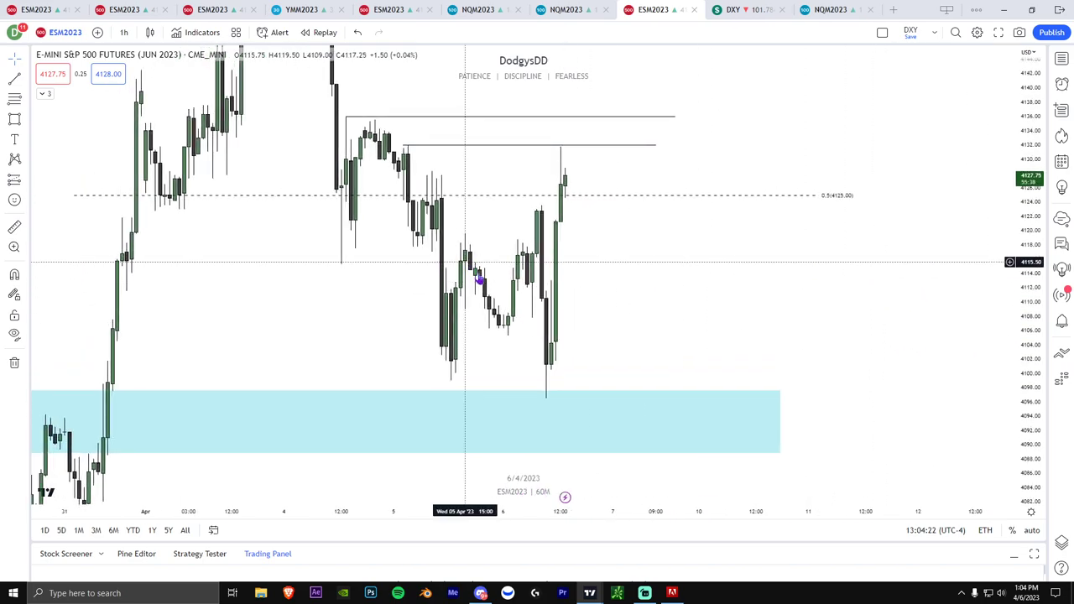
Step: Shade the 5 April price gap with a small rectangle from 4118.75 down to about 4115
scroll(80, 195, "up", 1)
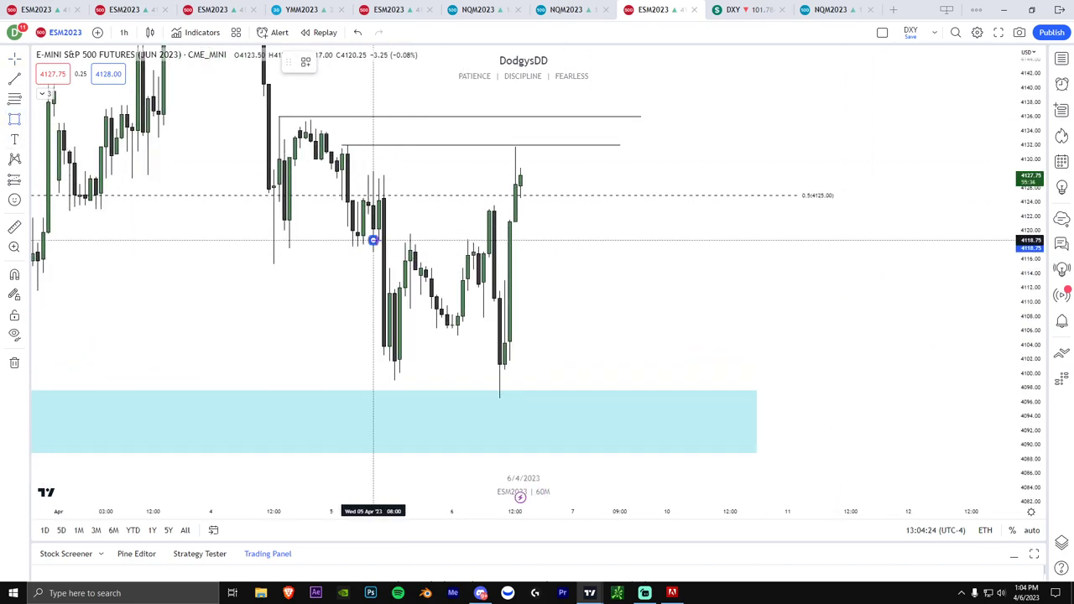
left_click_drag(372, 241, 452, 269)
left_click(448, 216)
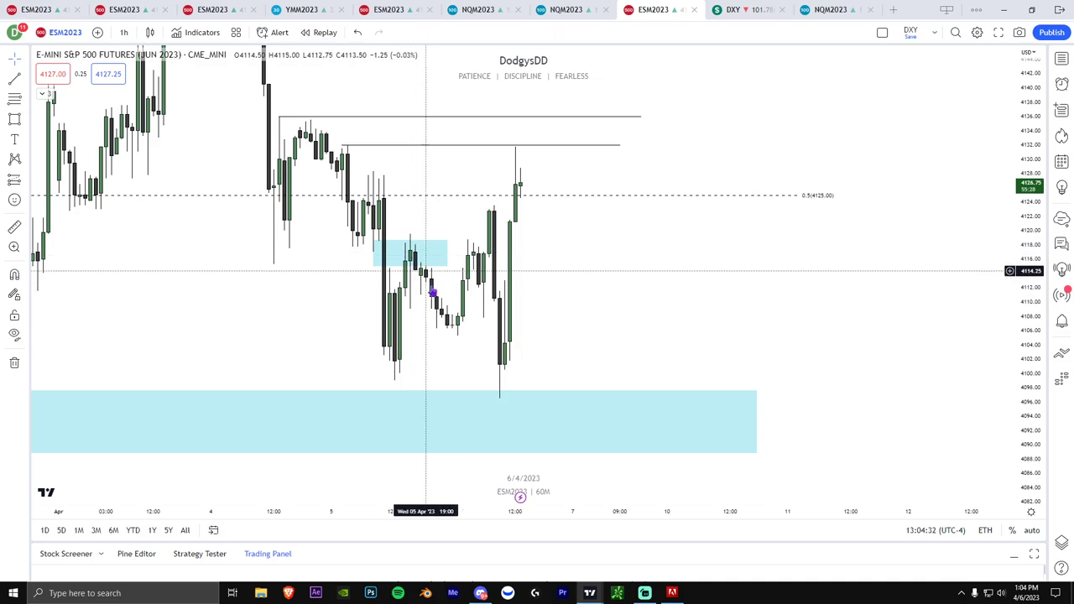
Step: Draw a short horizontal line at 4116.50 across the 6 April candles and set its thickness to 2px
left_click_drag(1031, 346, 1040, 283)
left_click_drag(894, 287, 915, 301)
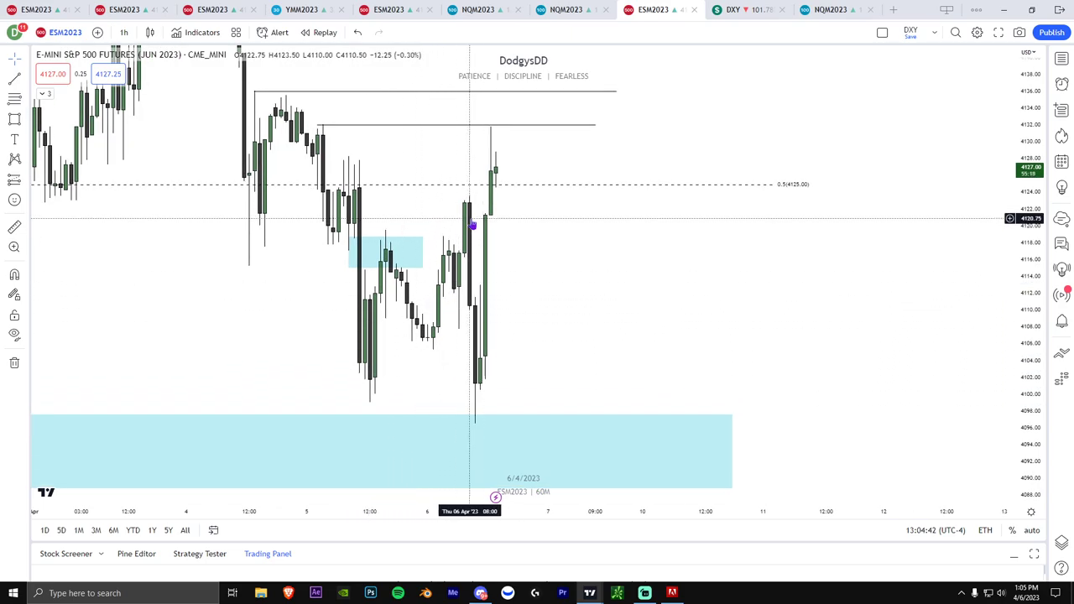
scroll(472, 219, "up", 1)
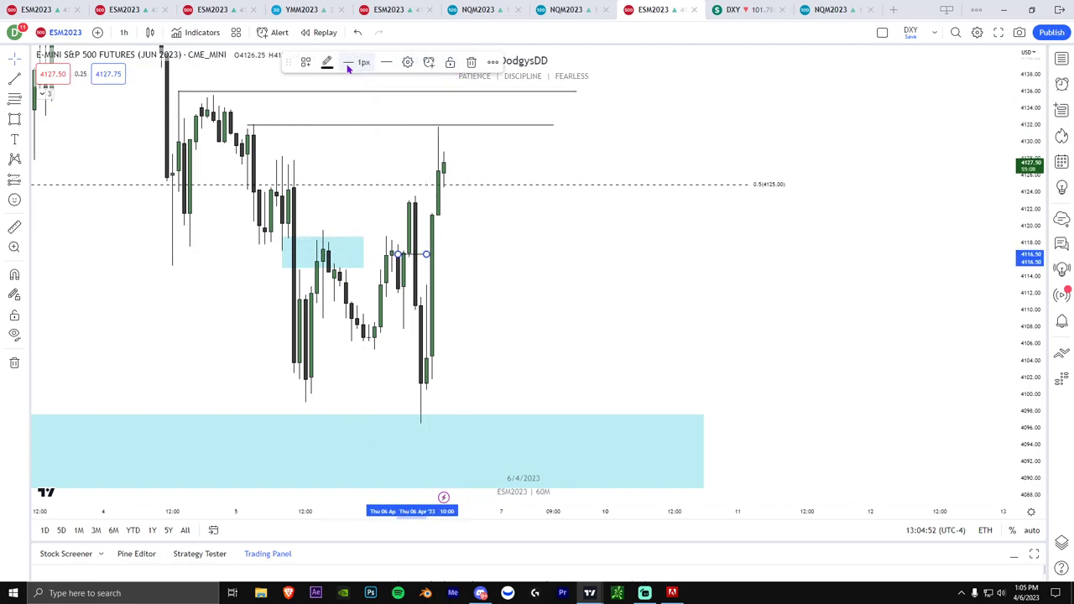
left_click(361, 108)
left_click(519, 210)
left_click_drag(534, 223, 572, 224)
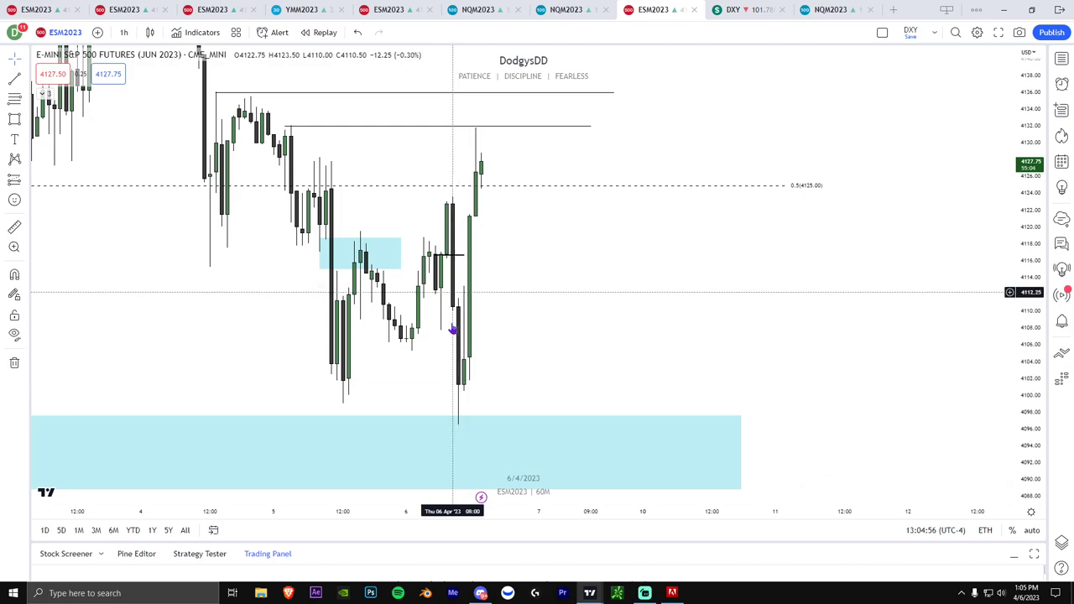
Step: Sketch two candle bodies as rectangles in the empty area around 11 April, from 4152.00 to 4137.00 and from 4148.50 to about 4141
left_click_drag(508, 321, 349, 370)
left_click_drag(479, 324, 306, 440)
left_click_drag(357, 281, 317, 326)
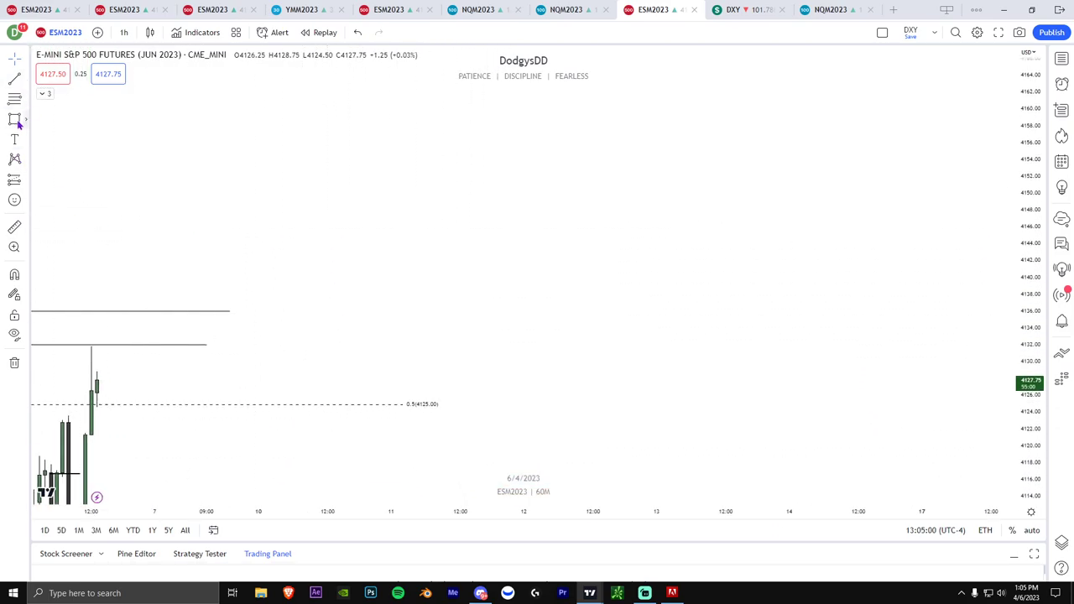
left_click(431, 176)
left_click(449, 303)
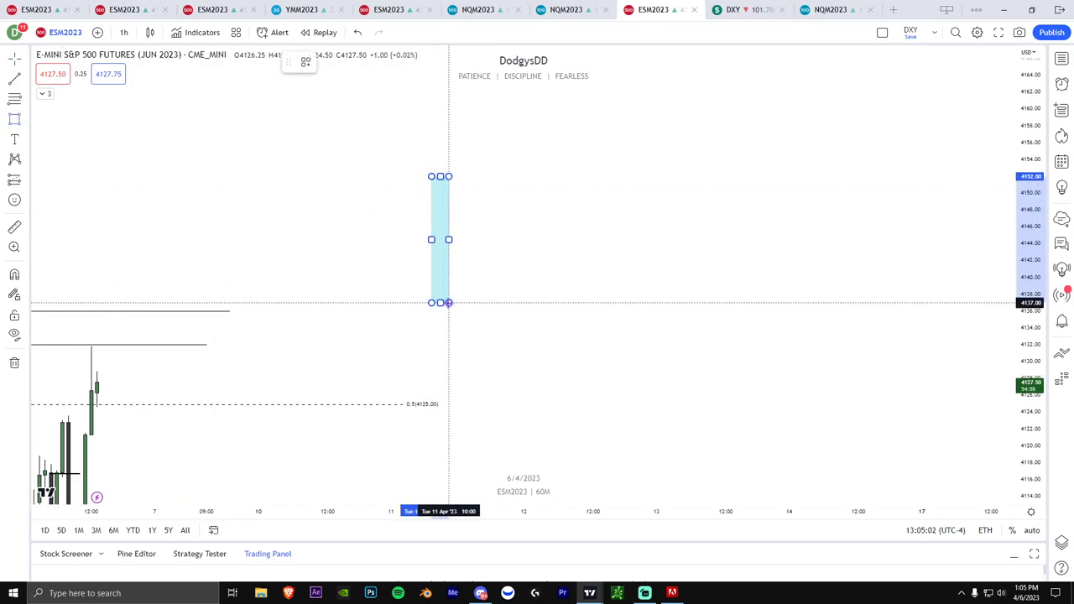
left_click(478, 213)
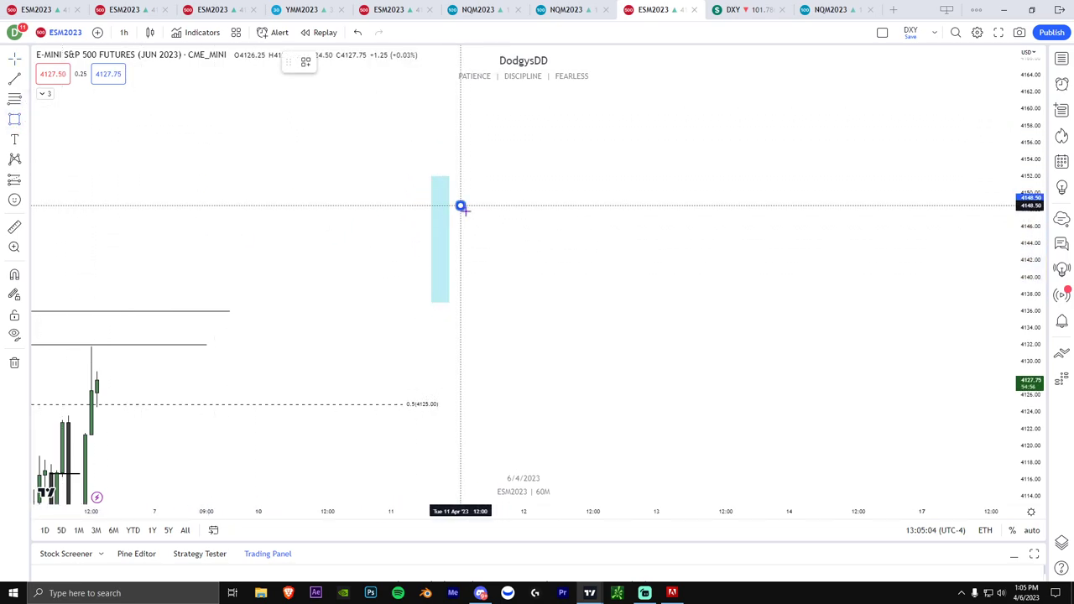
left_click(473, 268)
Step: Add upper and lower wicks with trend lines, reaching about 4153.50 and 4134.75 on the first sketched candle, 4157 and 4135.50 on the second
left_click(15, 79)
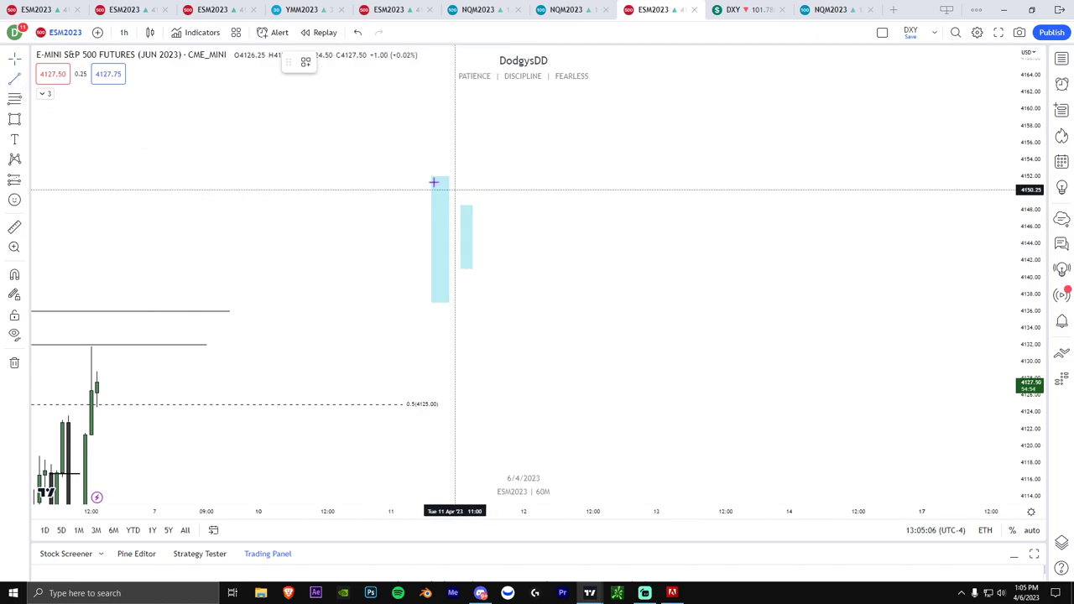
left_click(443, 166)
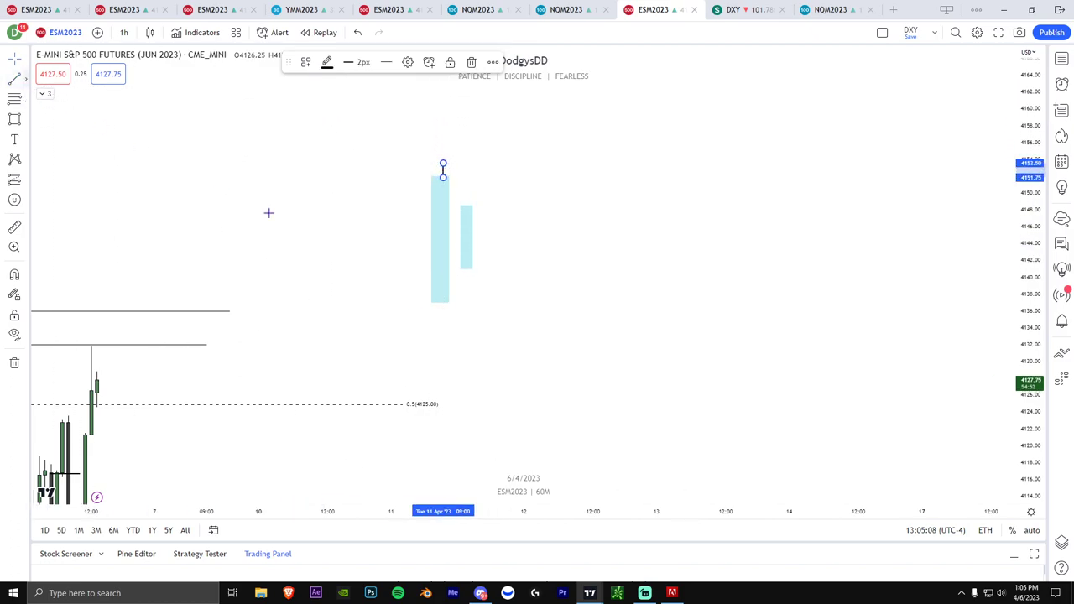
key("Escape")
left_click_drag(442, 300, 437, 321)
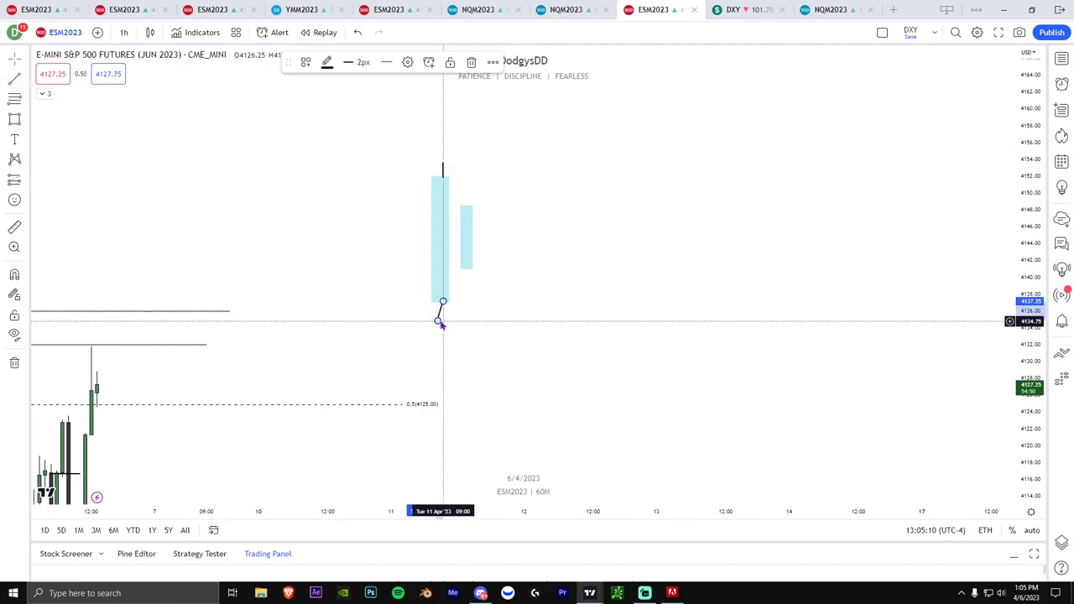
key("Escape")
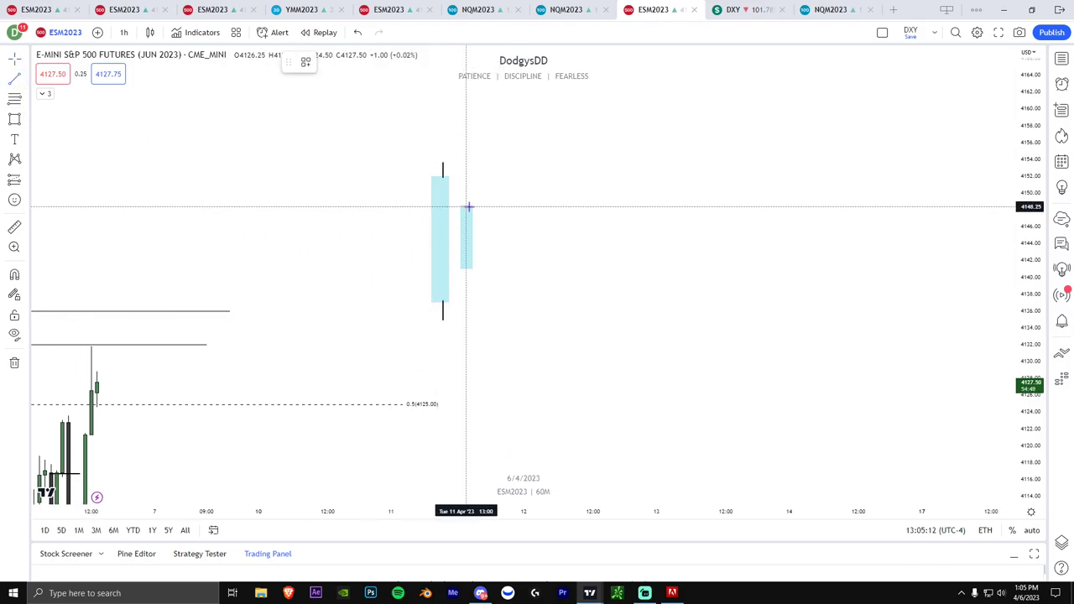
left_click_drag(474, 154, 466, 133)
key("Escape")
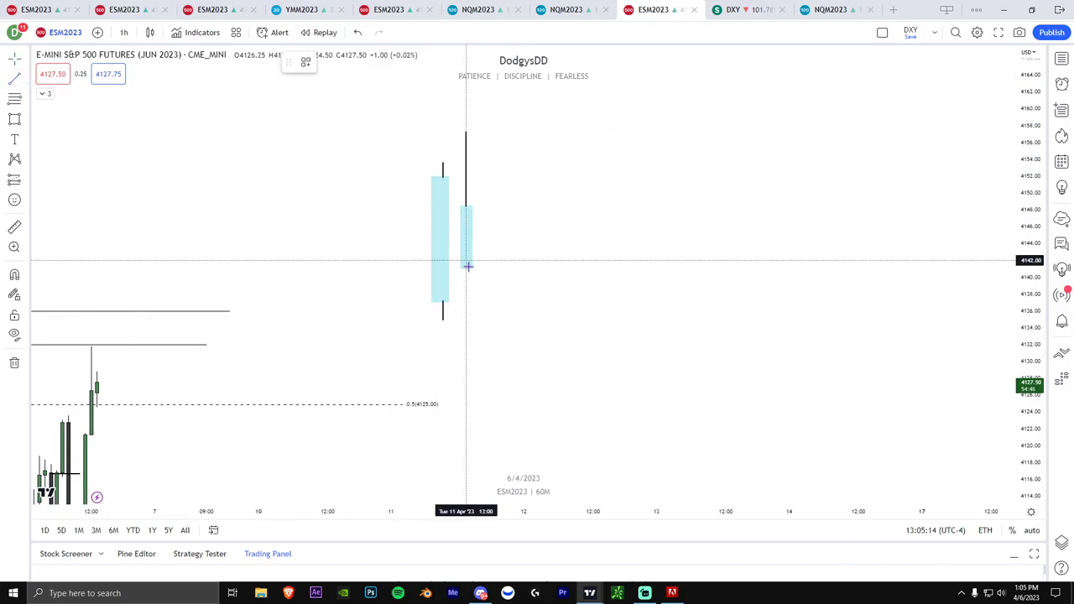
left_click_drag(466, 270, 491, 314)
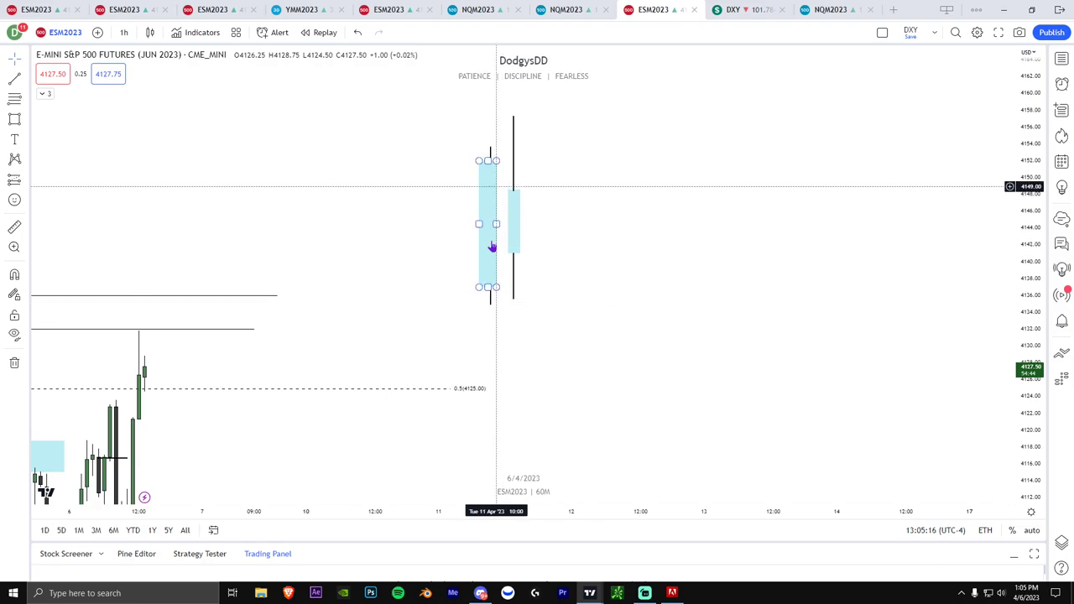
Step: Shade the 4 April sell-off candle with a rectangle from about 4148.50 down to 4140.50, extended over the following sessions
left_click_drag(589, 211, 633, 187)
left_click_drag(394, 240, 642, 184)
left_click_drag(1030, 312, 1030, 356)
scroll(640, 345, "left", 2)
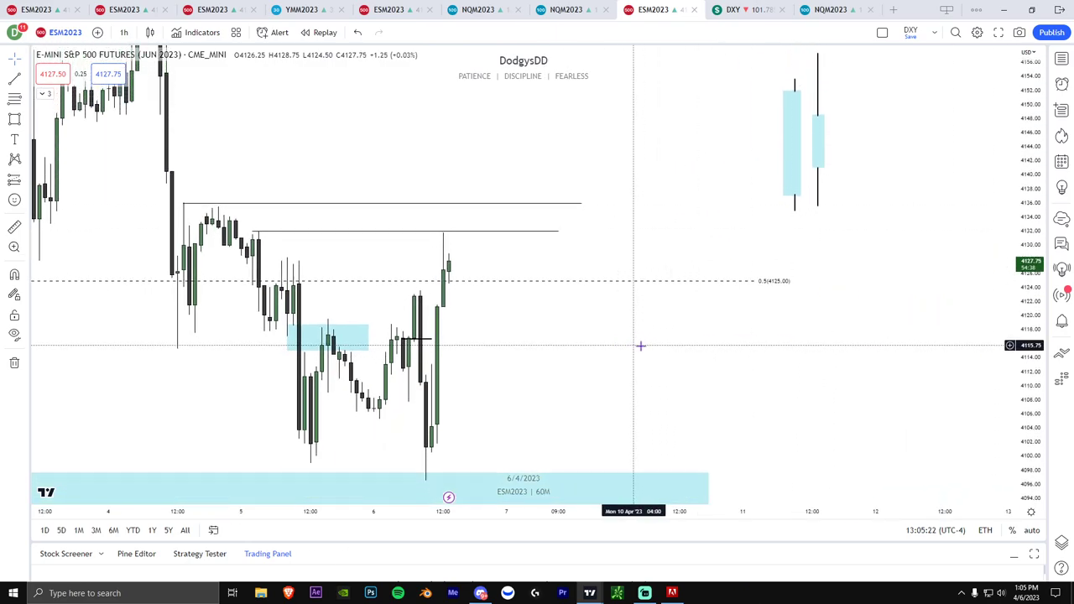
scroll(445, 378, "up", 1)
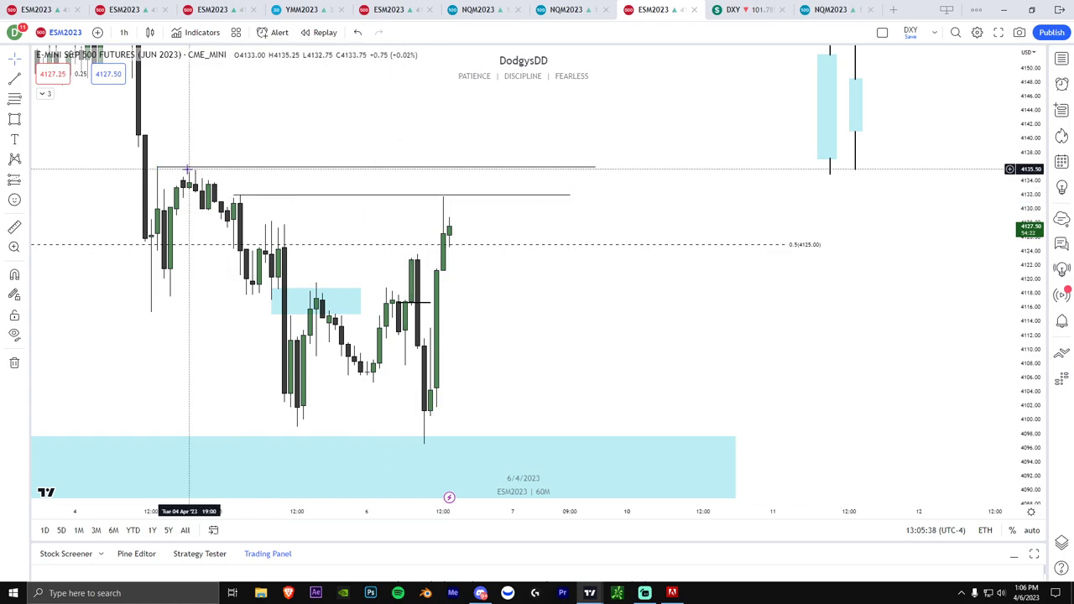
left_click_drag(1023, 290, 1023, 325)
left_click_drag(965, 372, 963, 389)
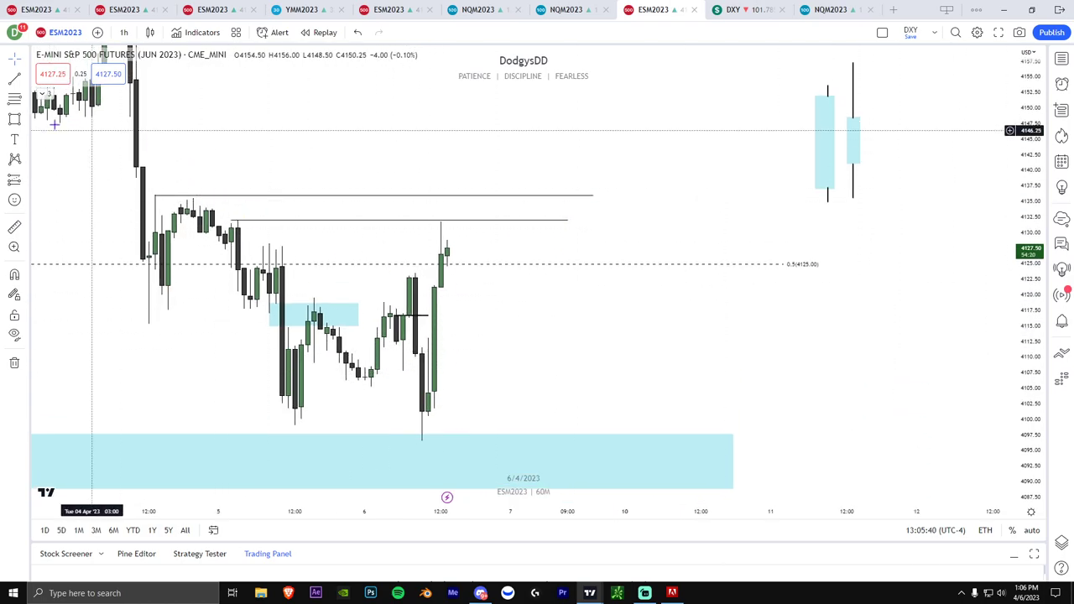
mouse_move(124, 119)
left_mouse_down()
mouse_move(369, 166)
mouse_move(554, 166)
left_mouse_up()
left_click(560, 186)
Step: Shade a zone from about 3984 down to 3977 on the late-March candles, extending from 24 March to the 29 March rally
left_click_drag(1034, 335, 1034, 248)
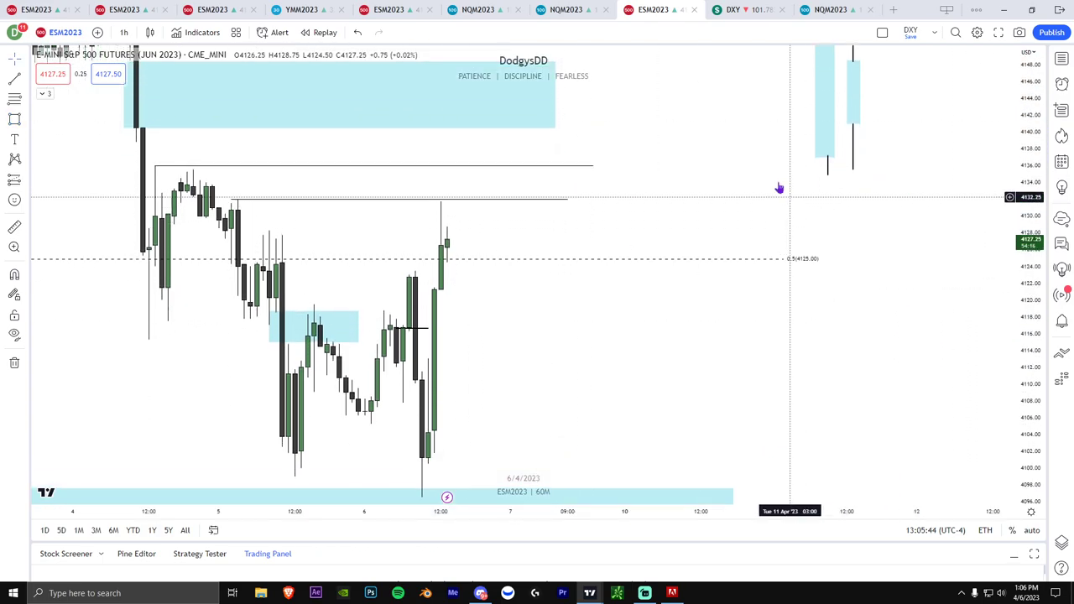
left_click_drag(781, 190, 821, 229)
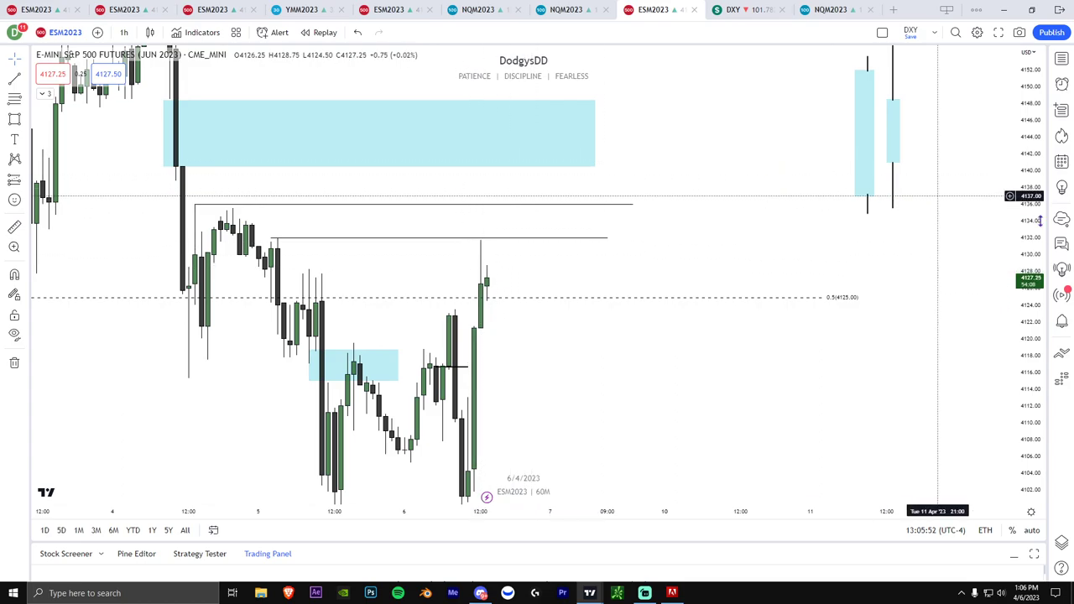
scroll(420, 230, "down", 3)
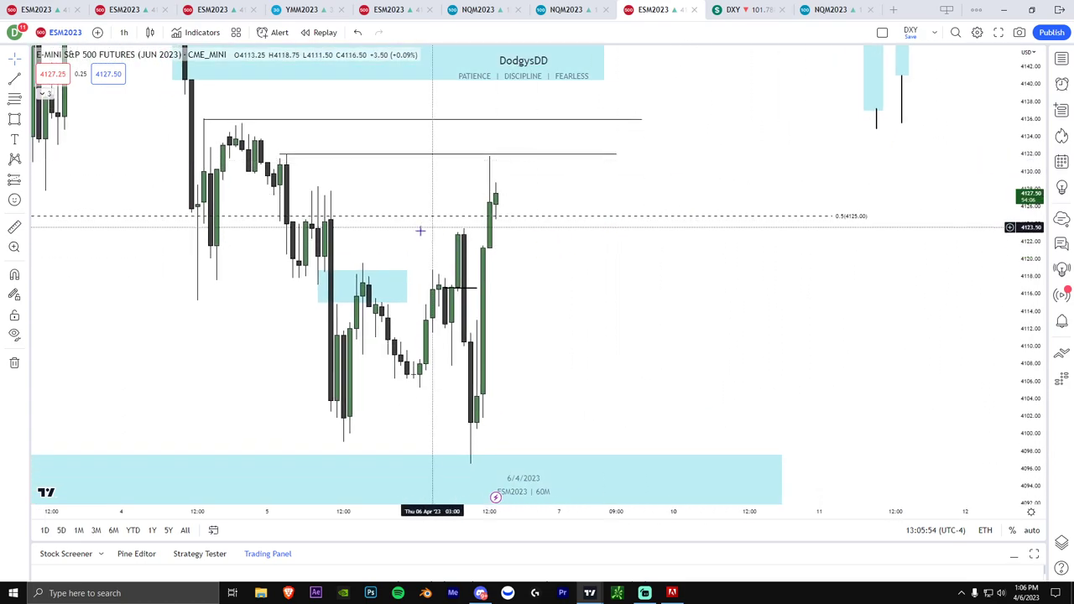
left_click_drag(1042, 322, 1039, 479)
left_click_drag(804, 300, 940, 299)
left_click_drag(1020, 340, 1021, 259)
left_click_drag(782, 302, 986, 229)
left_click_drag(579, 284, 716, 175)
left_click_drag(633, 361, 667, 269)
scroll(645, 300, "left", 10)
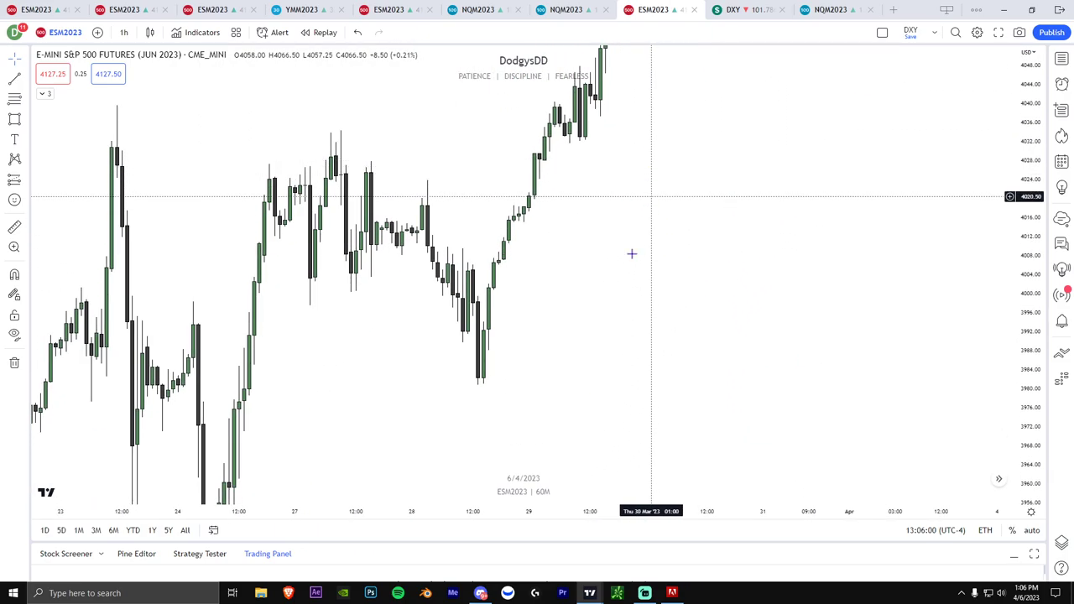
left_click_drag(1029, 349, 1029, 396)
left_click_drag(766, 328, 757, 311)
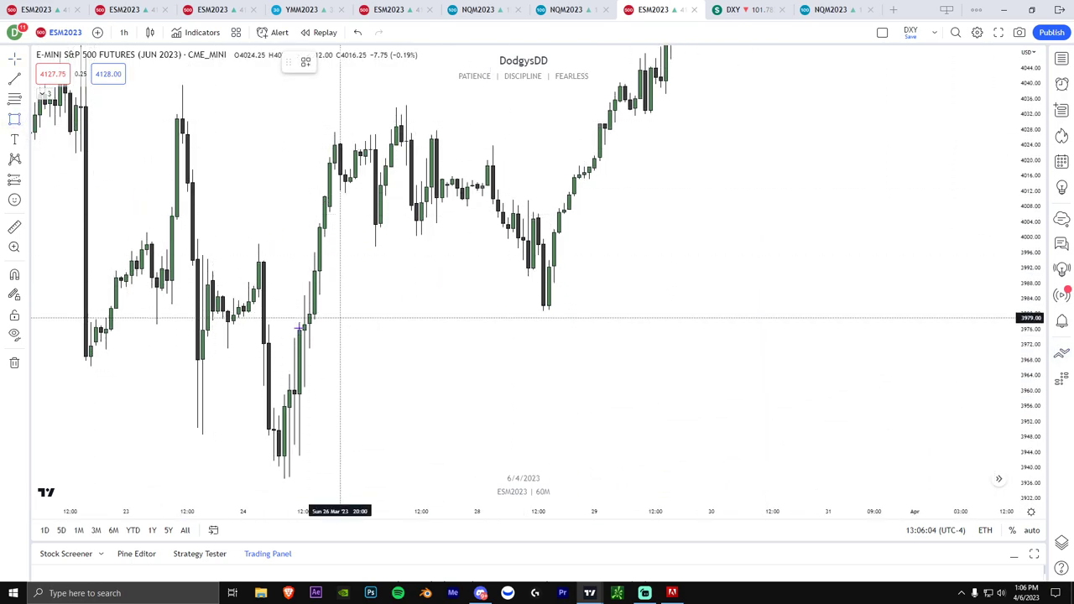
mouse_move(258, 296)
left_mouse_down()
mouse_move(599, 322)
mouse_move(678, 340)
left_mouse_up()
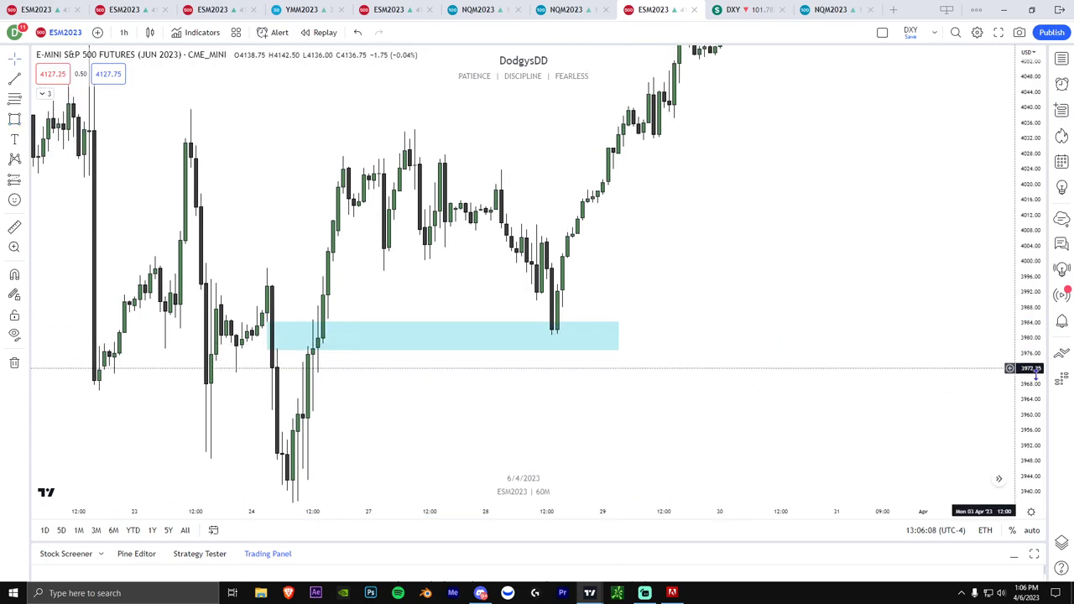
Step: Shade two smaller zones on the late-March rally, from 4000.00 to 3996.00 and on 27 March from 4019.25 to 4016.25
left_click_drag(1030, 367, 1030, 314)
scroll(534, 284, "up", 1)
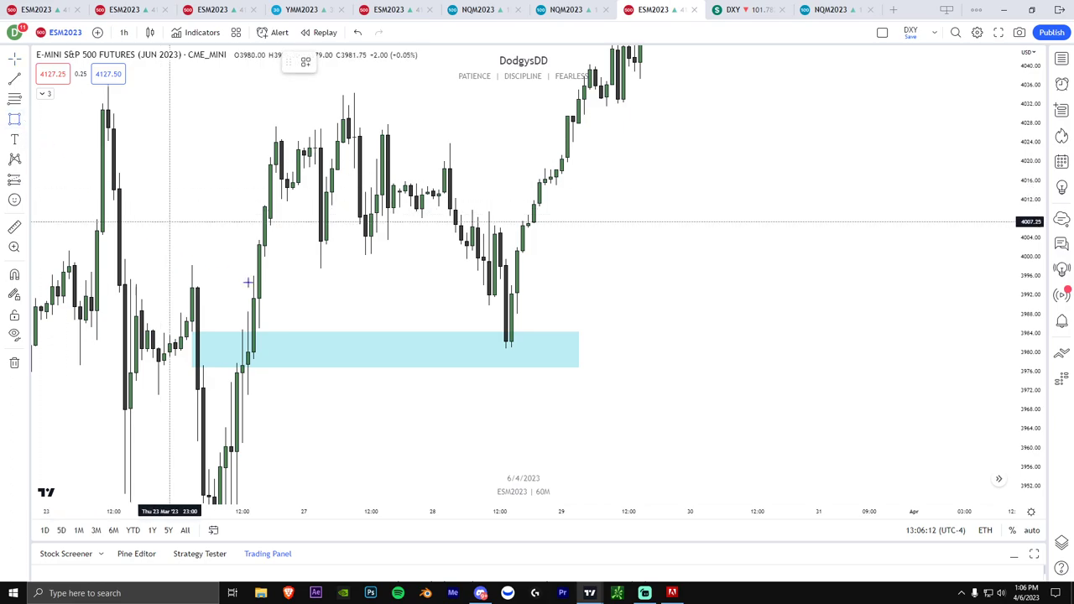
left_click_drag(249, 256, 343, 280)
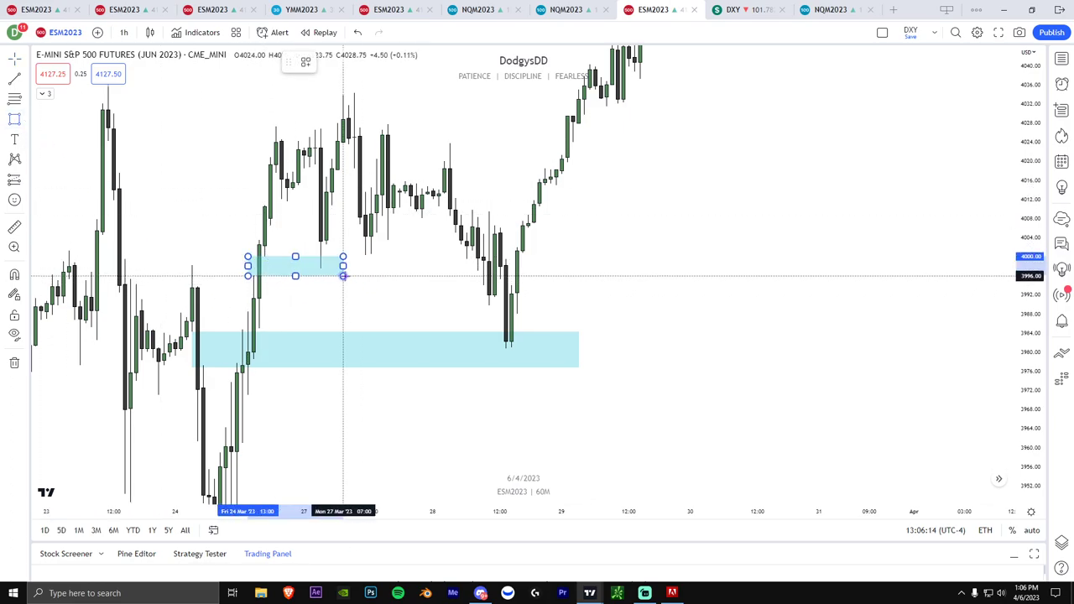
left_click(395, 293)
scroll(296, 283, "left", 3)
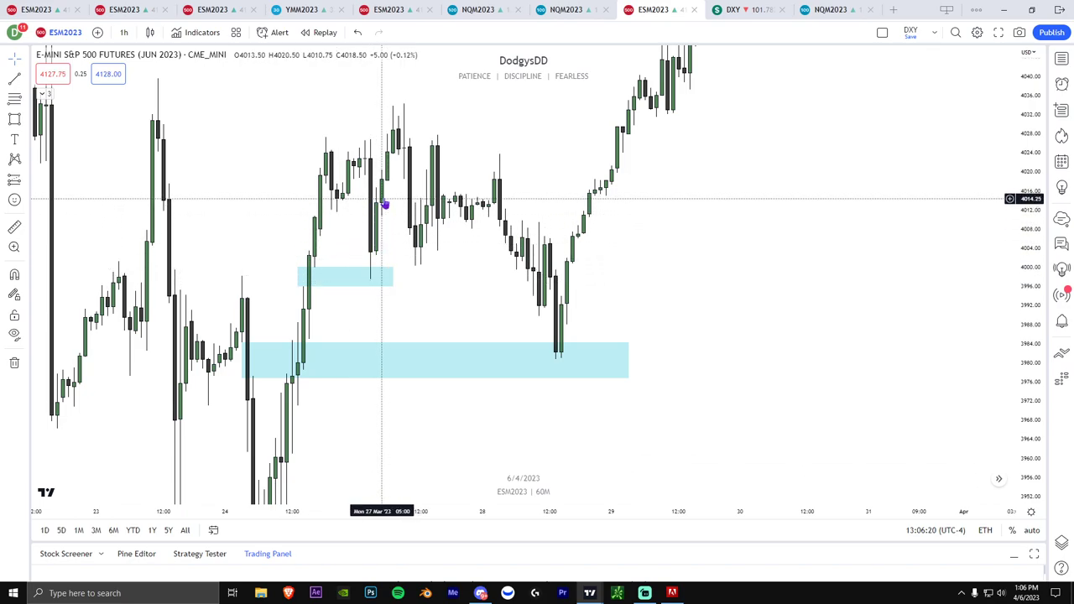
scroll(411, 193, "up", 1)
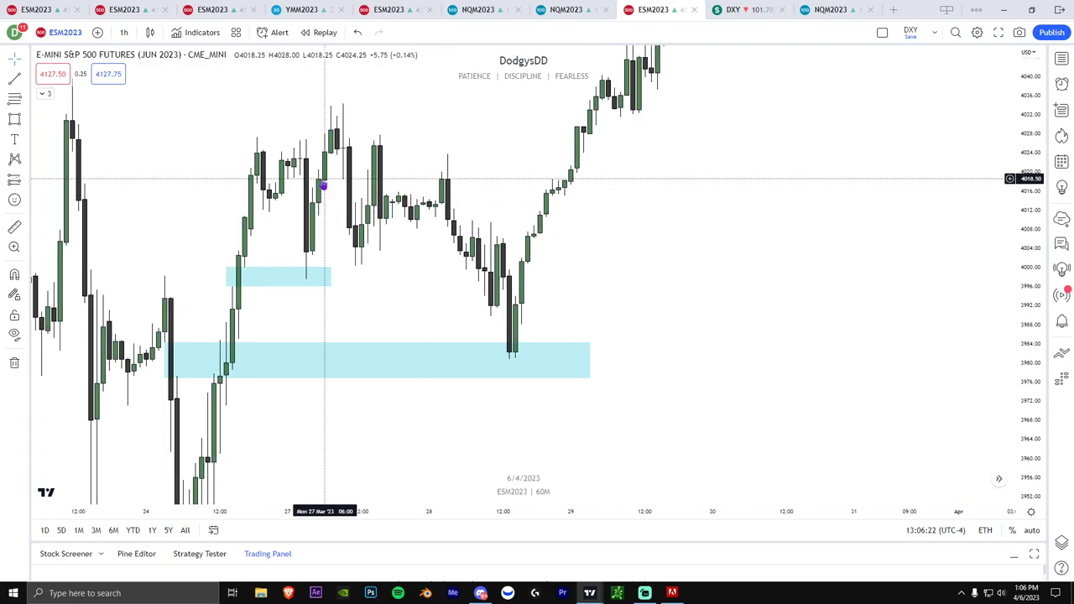
left_click_drag(300, 176, 337, 190)
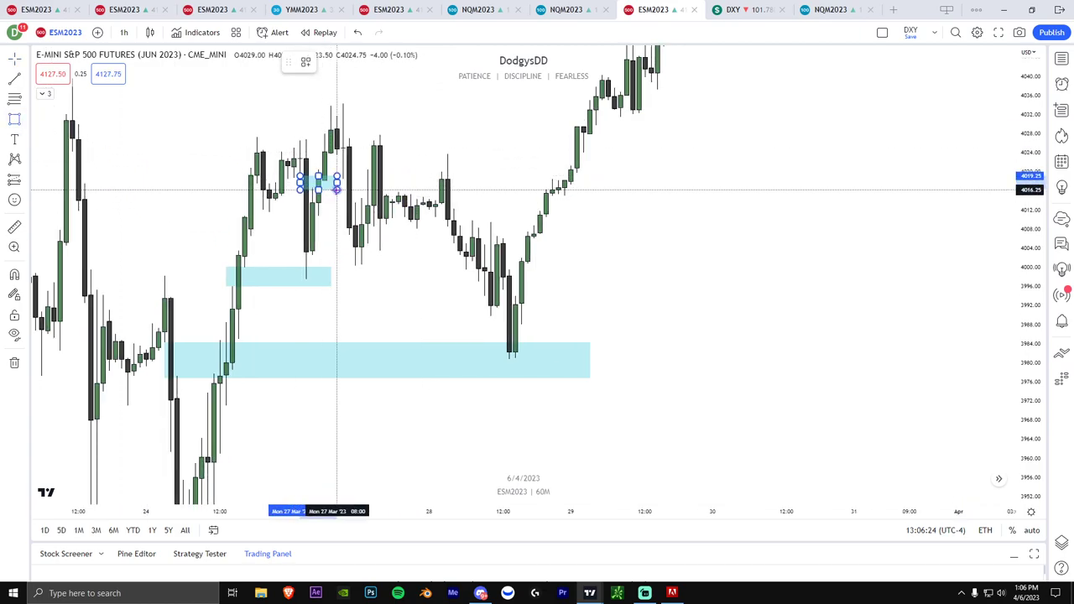
Step: Draw a horizontal line from the 23 March swing high at about 4039.50 across to 27 March
left_click_drag(348, 225, 401, 287)
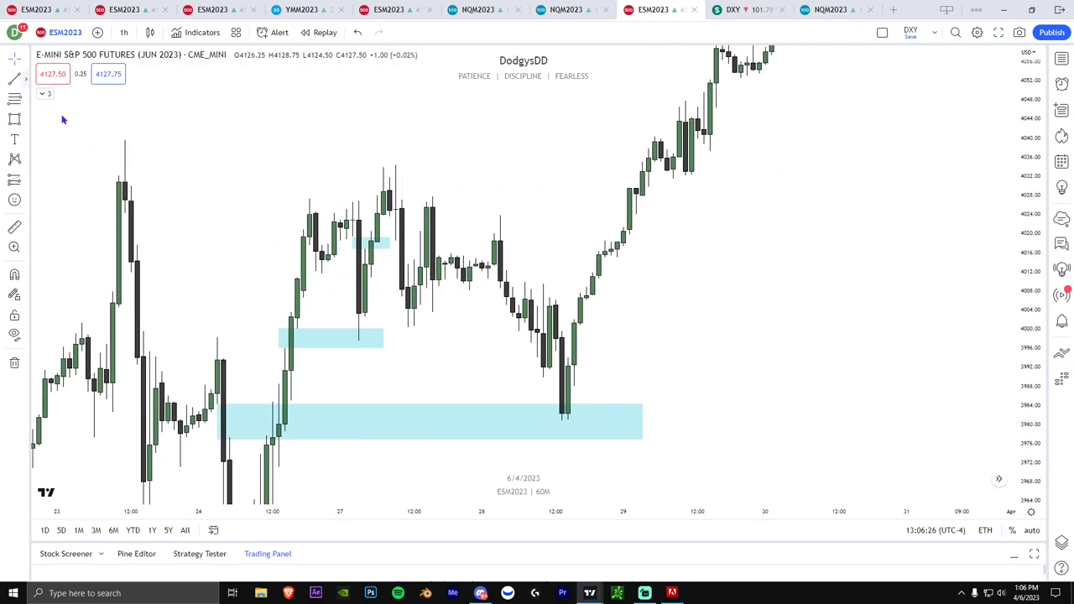
left_click(124, 140)
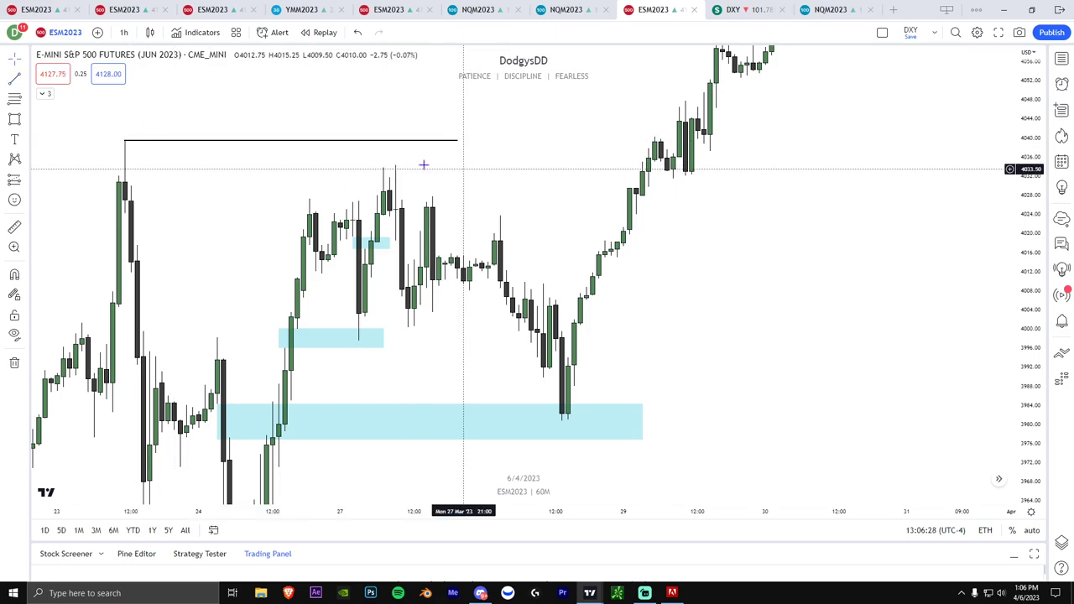
Step: Draw a horizontal line from the 26 March swing high at 4027.25 to early 27 March and make it thin
left_click_drag(440, 174, 397, 163)
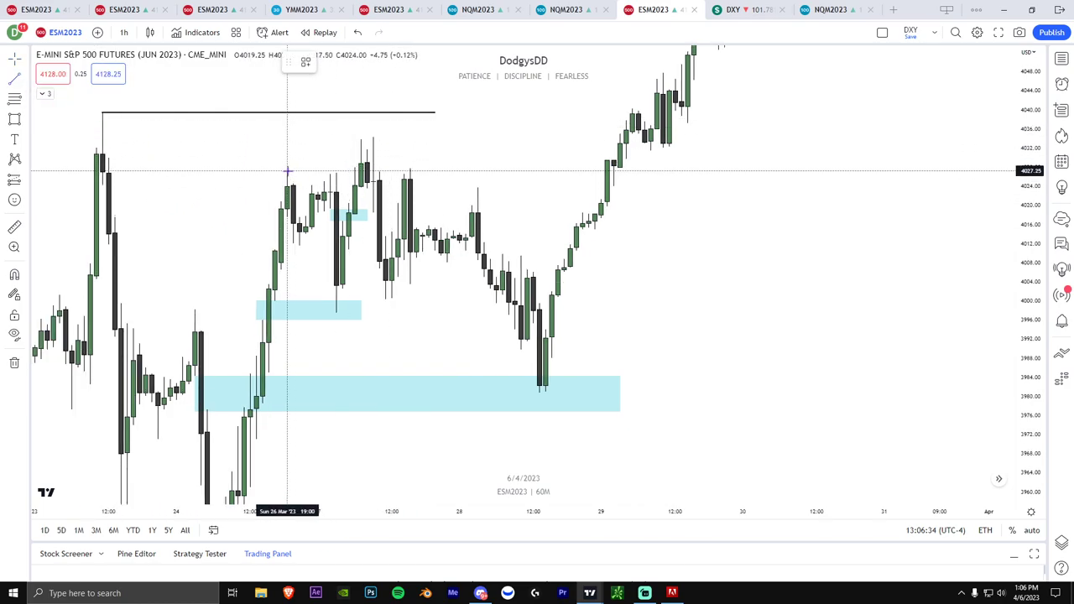
left_click(350, 173)
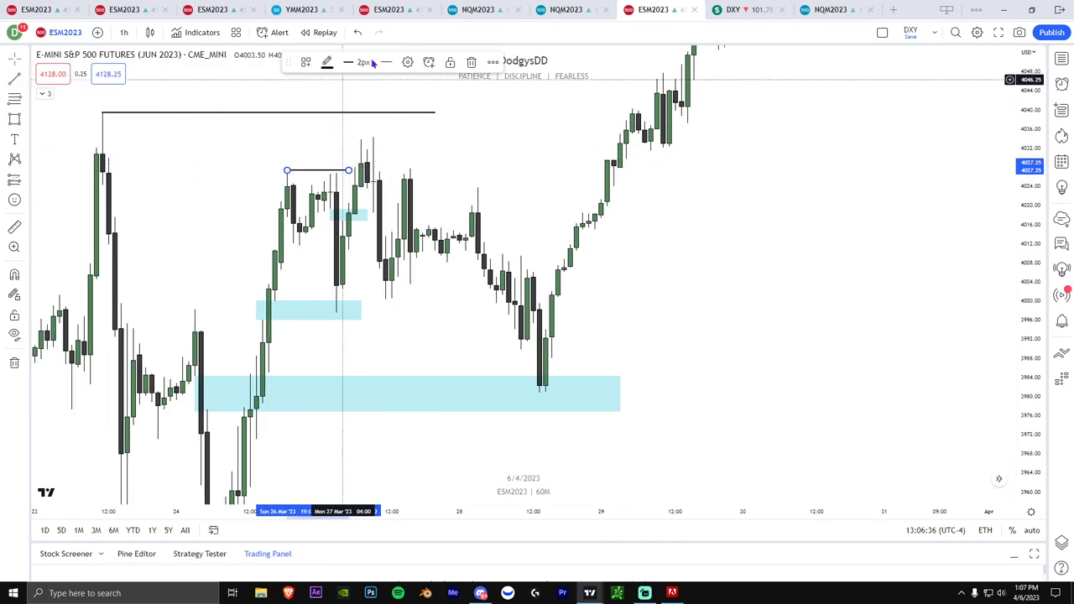
left_click(411, 123)
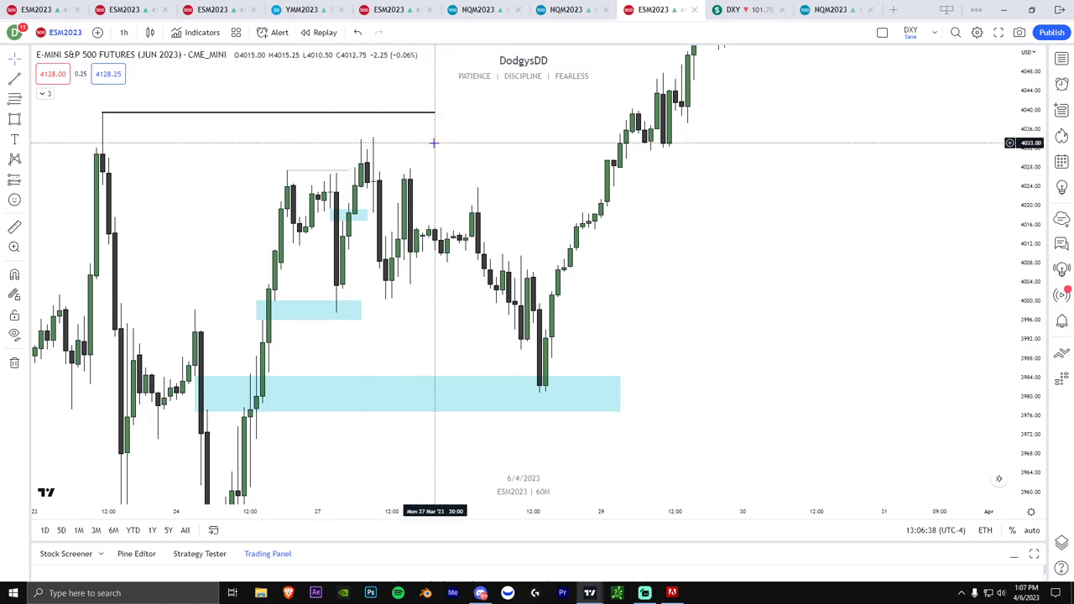
Step: Extend the 4000.00 to 3996.00 zone through 27 March, level with the end of the 4039.50 line
scroll(424, 126, "up", 3)
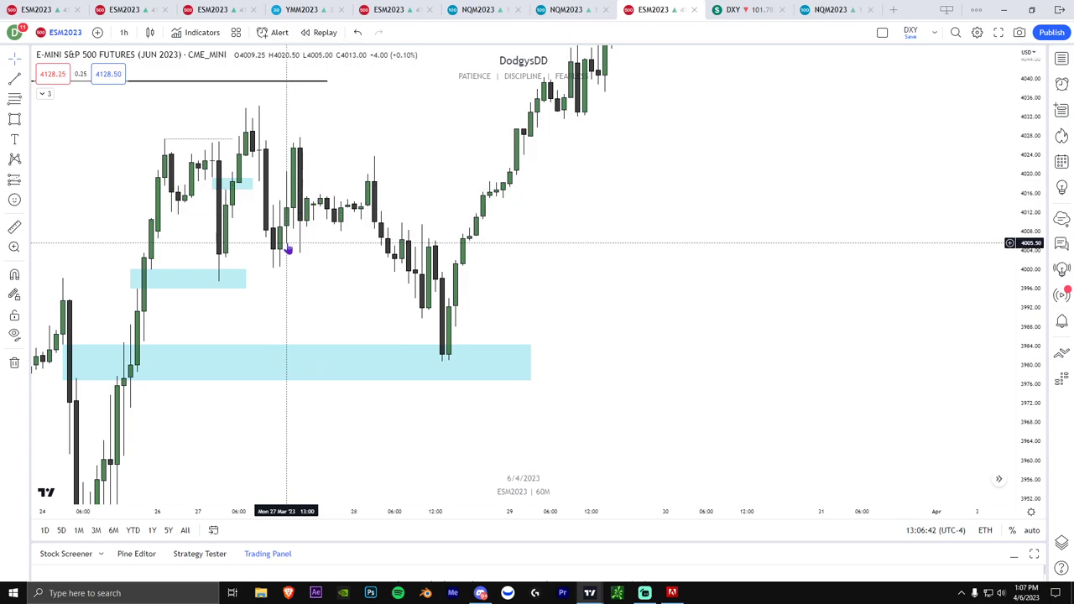
left_click(245, 289)
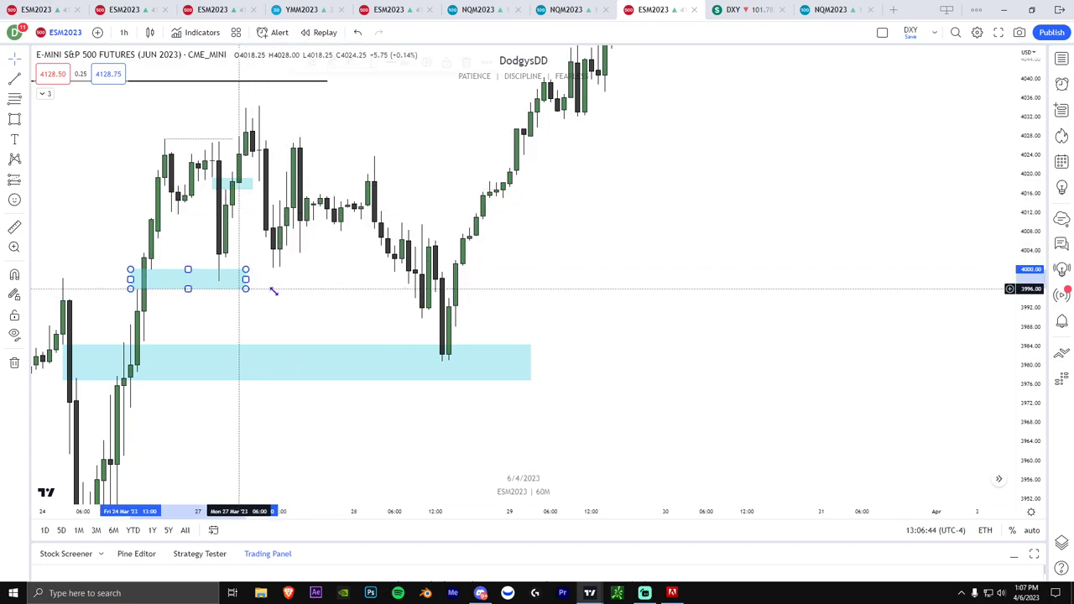
left_click_drag(245, 289, 327, 289)
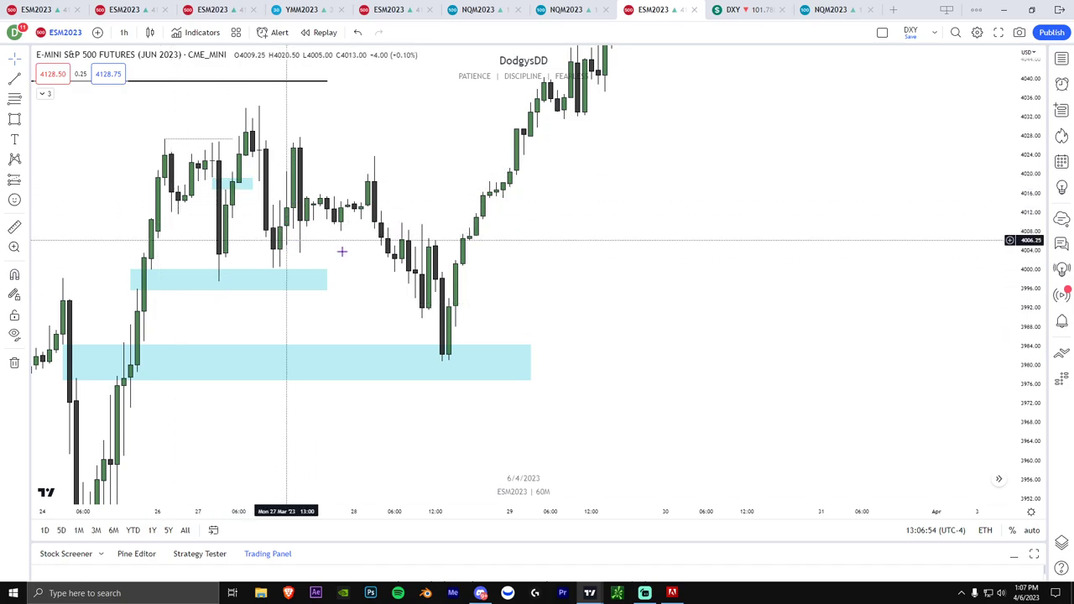
Step: Draw a thin horizontal line at 4010.00 from the 28 March 07:00 candle high across to that afternoon's rally
scroll(347, 233, "down", 2)
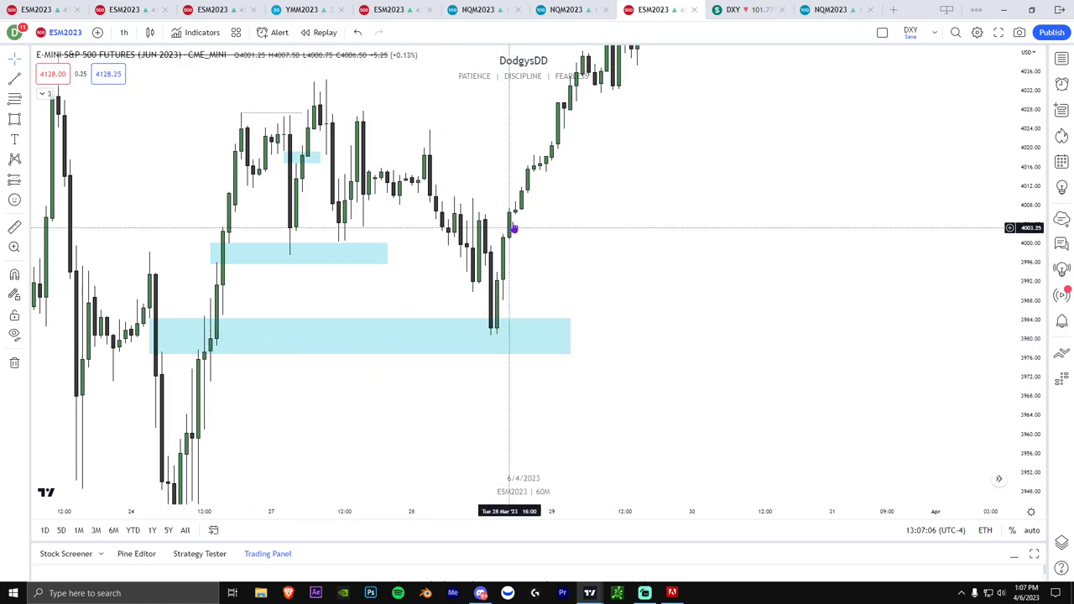
left_click_drag(526, 240, 467, 311)
left_click(449, 362)
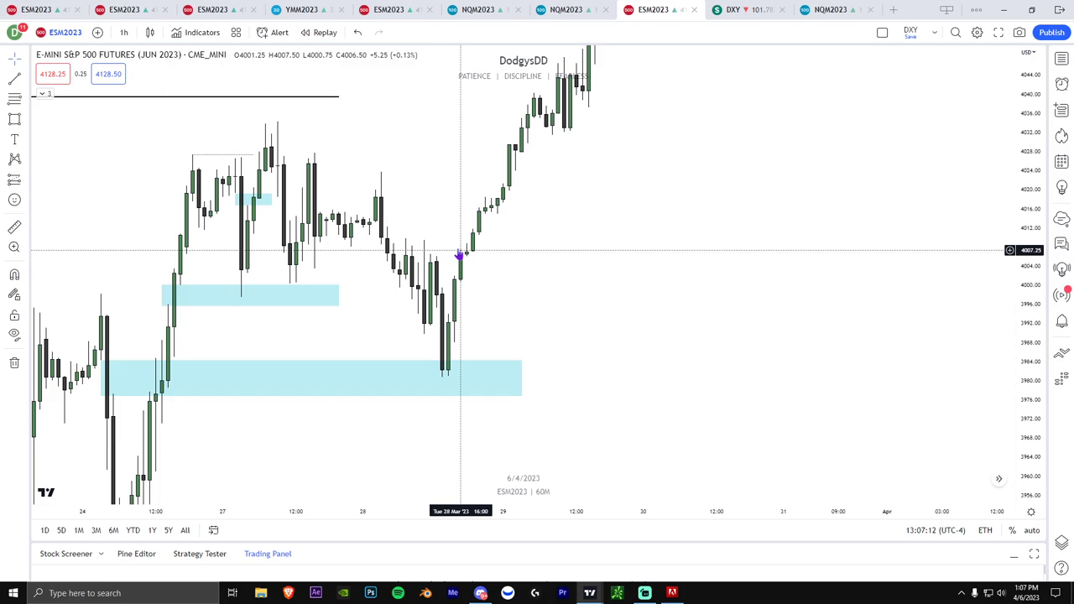
left_click_drag(497, 267, 515, 282)
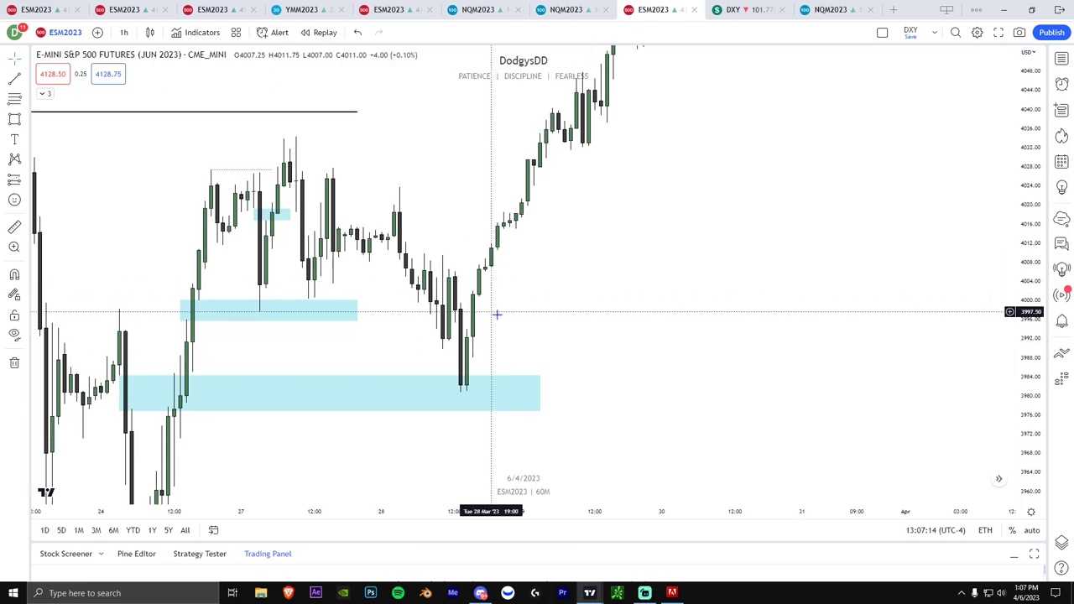
left_click_drag(521, 323, 531, 335)
left_click_drag(1032, 366, 1032, 347)
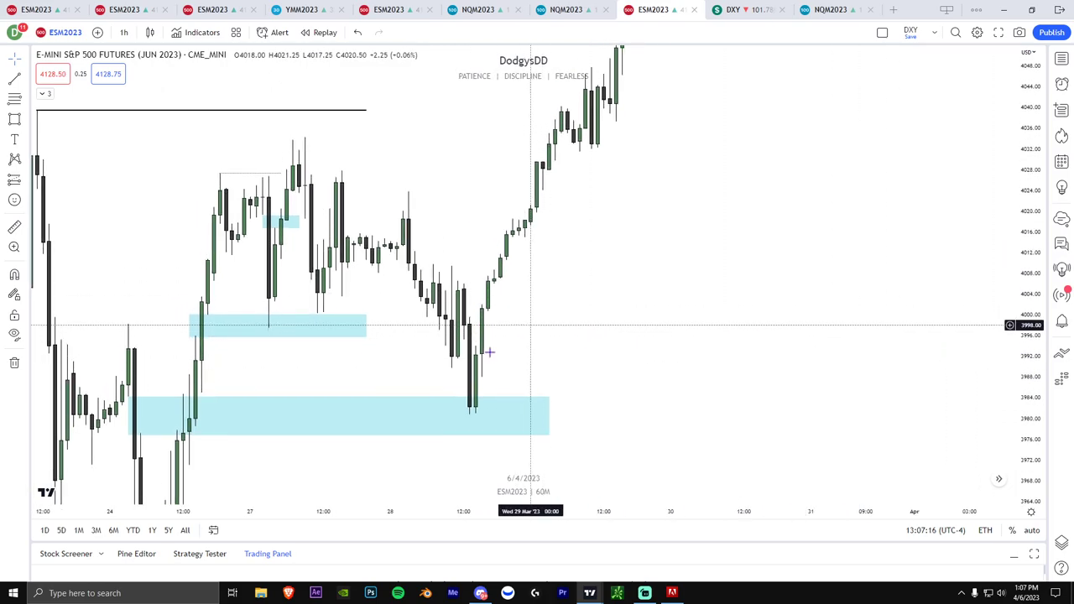
left_click_drag(548, 288, 492, 305)
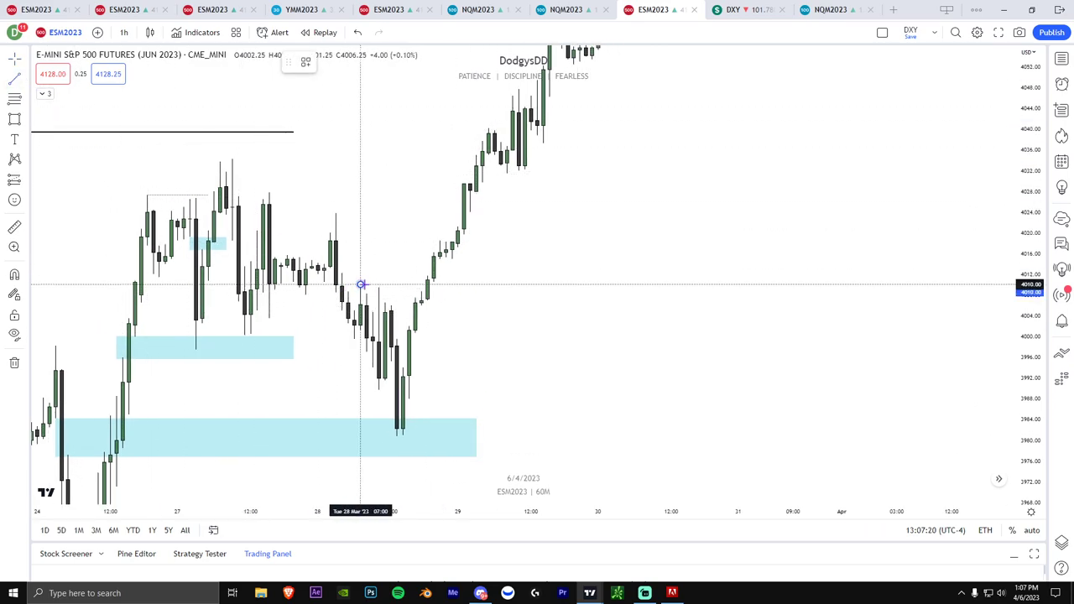
left_click(421, 286)
Step: Draw a thin horizontal line from the early 28 March swing high at about 4023.50 to the 29 March rally candles
left_click(17, 81)
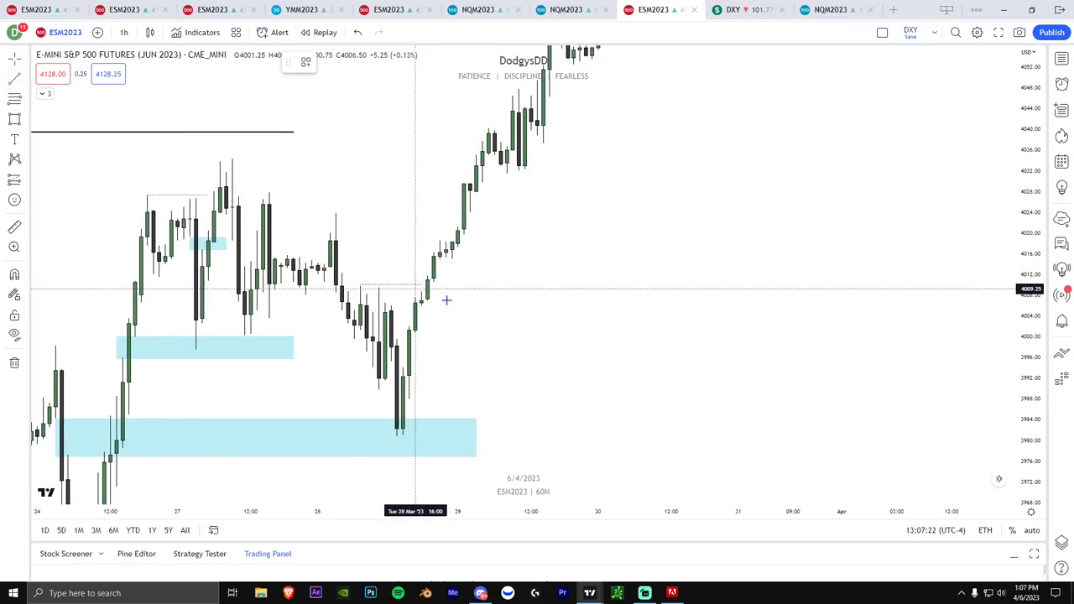
left_click_drag(1038, 402, 1036, 339)
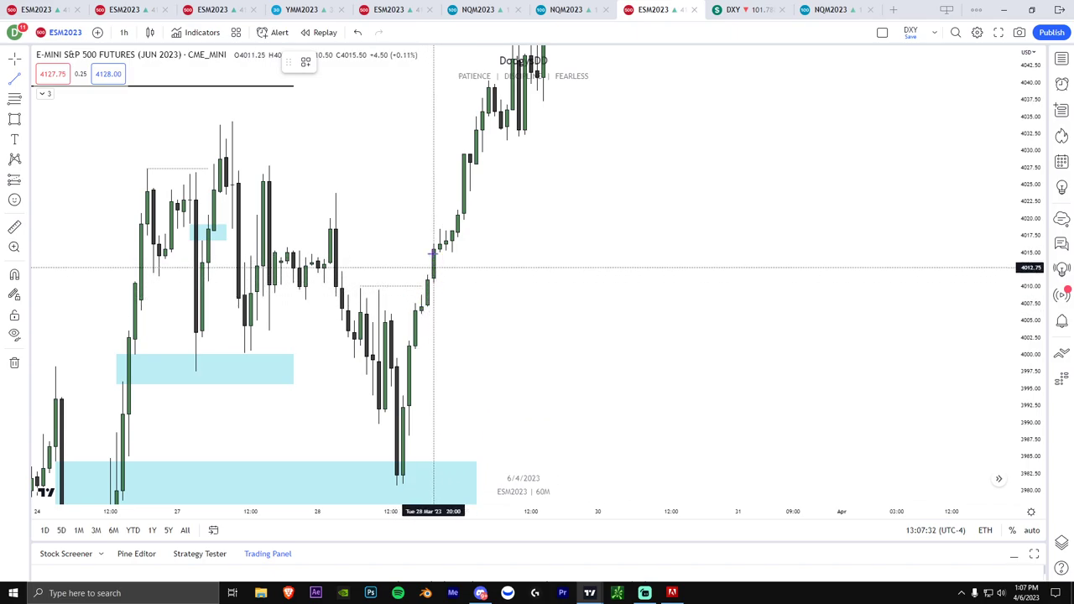
left_click(457, 193)
Step: Draw a thin line from the 27 March swing high at 4034.25 to 29 March, and extend the 4039.50 line there too
left_click_drag(537, 212, 579, 285)
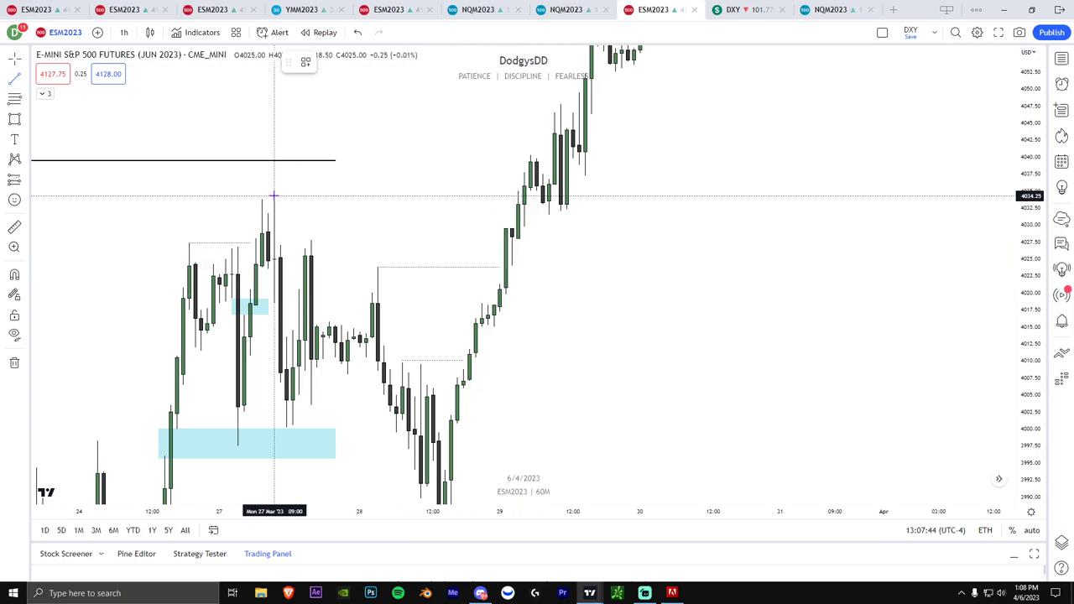
left_click_drag(275, 194, 505, 205)
left_click_drag(336, 162, 510, 177)
left_click(616, 249)
Step: Examine how the 27 to 29 March pullbacks and rally line up with the shaded zones and the swing-high lines
left_click_drag(468, 320, 549, 233)
scroll(550, 233, "down", 2)
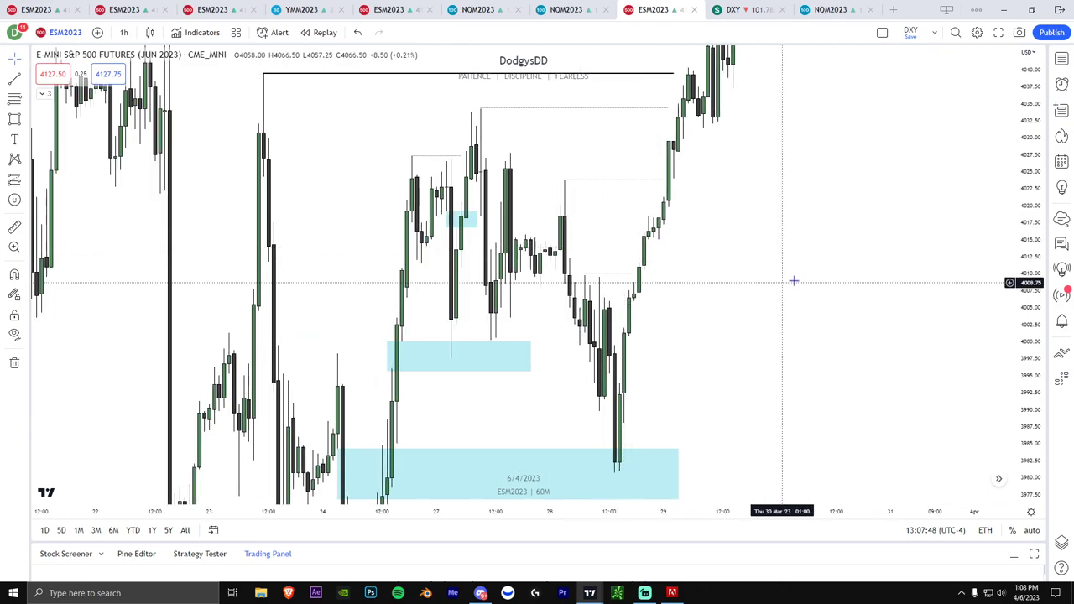
left_click_drag(793, 281, 783, 209)
left_click_drag(1021, 244, 1017, 347)
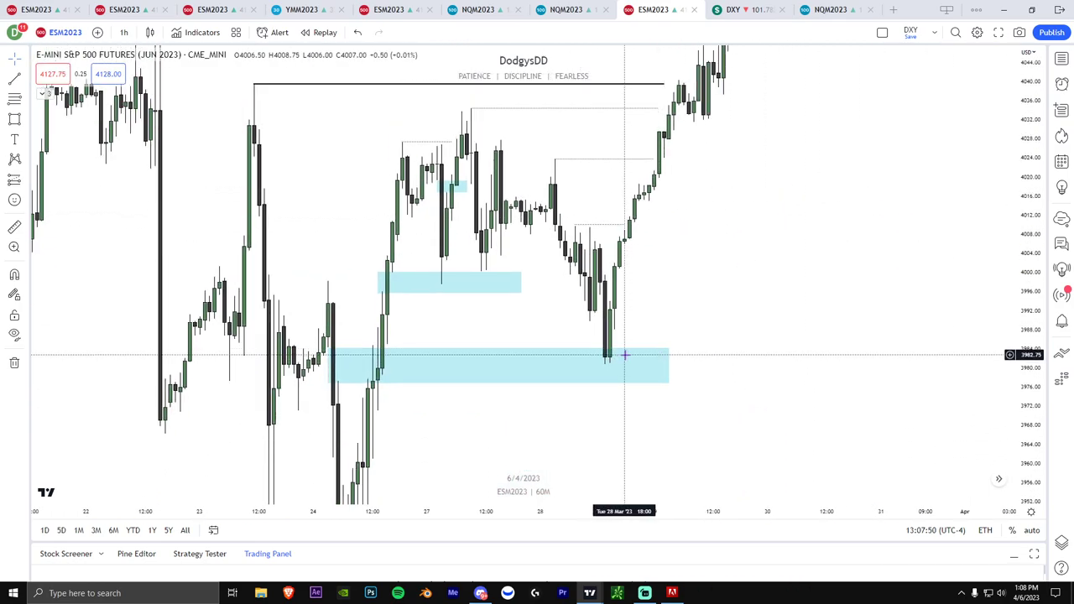
scroll(623, 362, "up", 1)
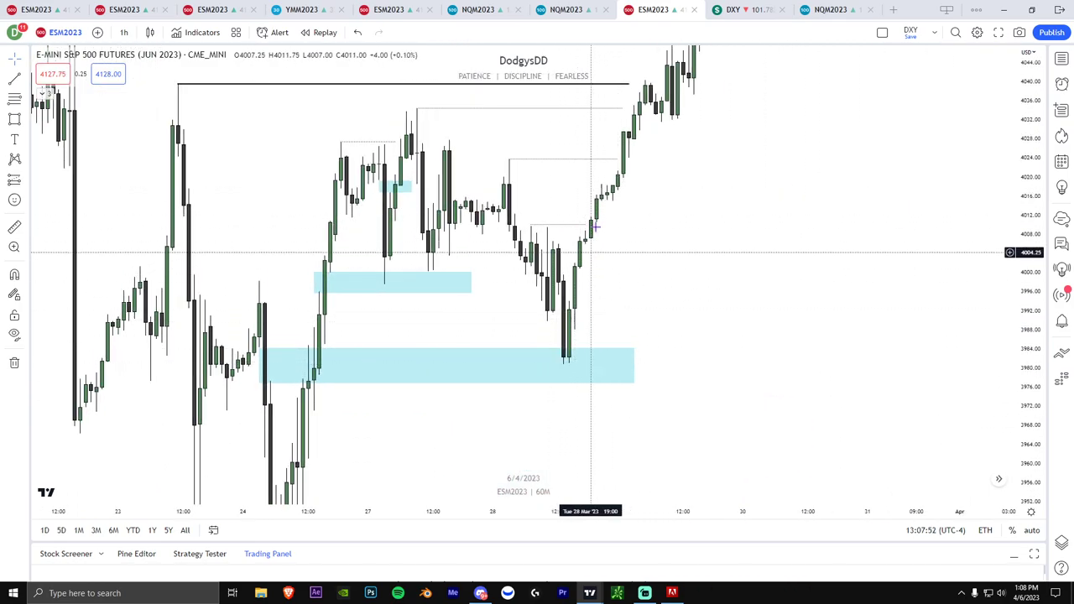
scroll(604, 252, "up", 2)
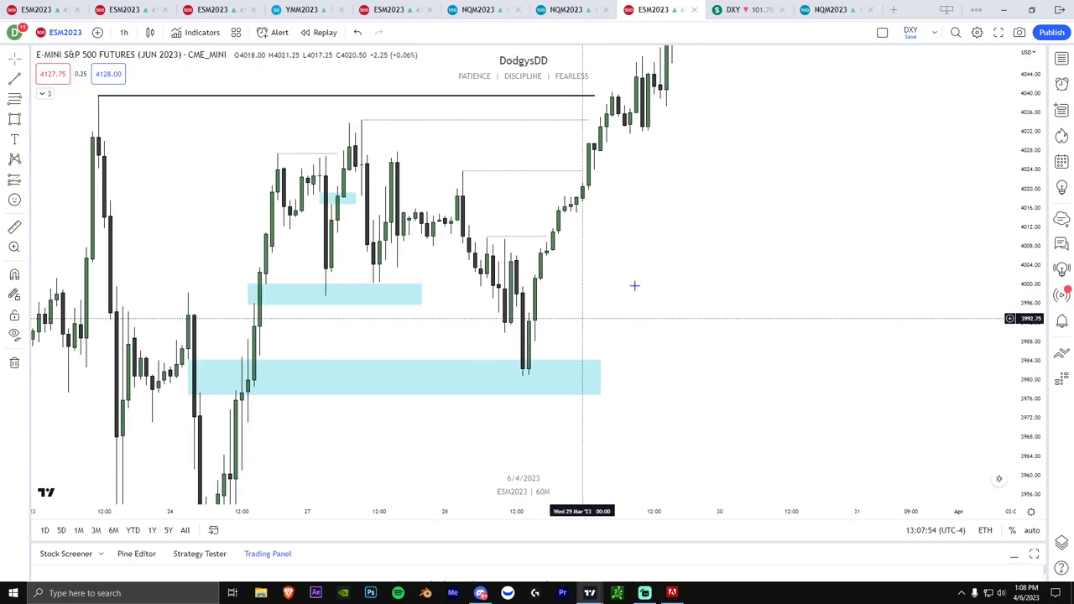
left_click_drag(634, 285, 730, 218)
left_click_drag(800, 333, 888, 339)
left_click_drag(1034, 328, 1030, 411)
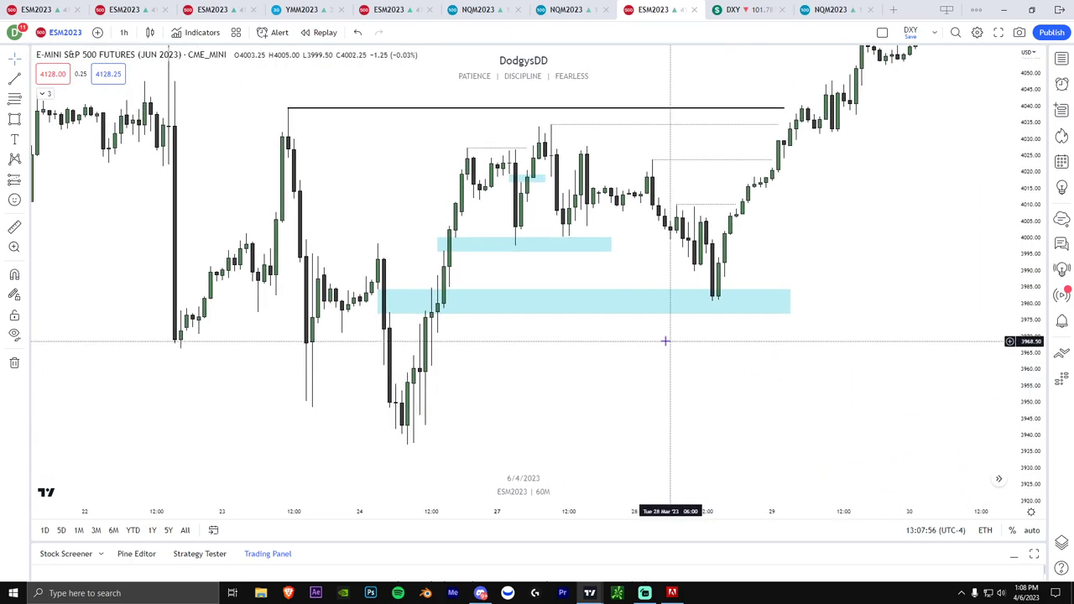
scroll(628, 344, "up", 1)
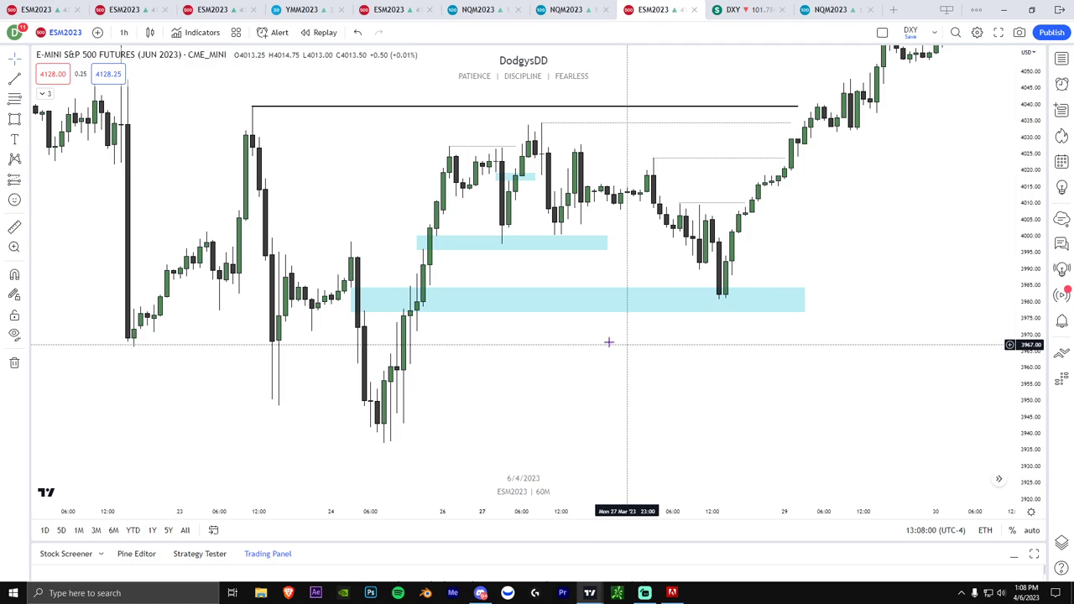
left_click_drag(506, 386, 511, 384)
left_click_drag(1029, 390, 1029, 356)
left_click_drag(789, 373, 833, 419)
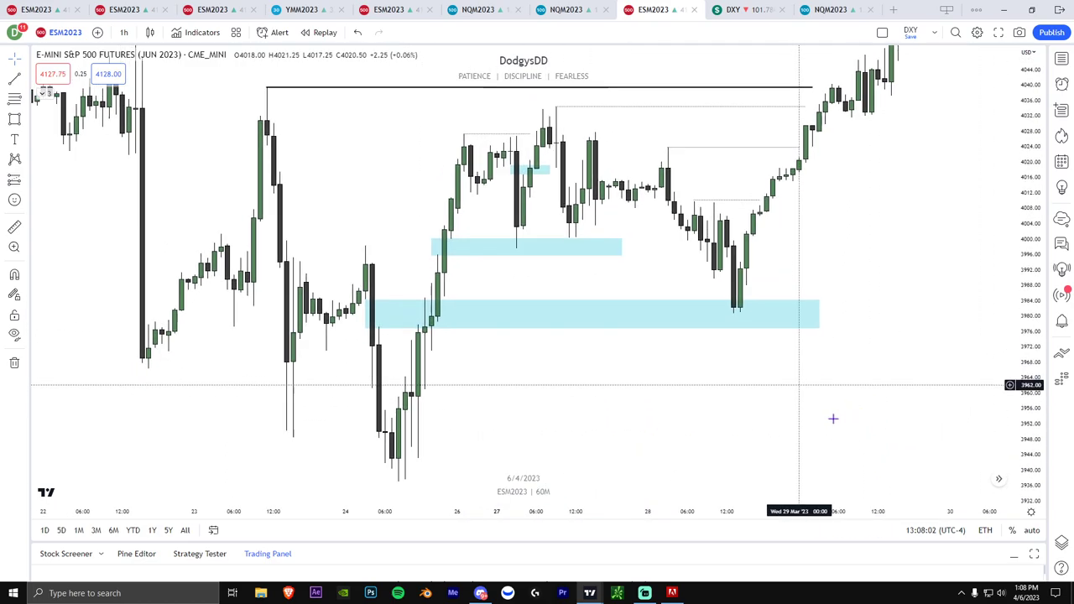
scroll(839, 395, "left", 2)
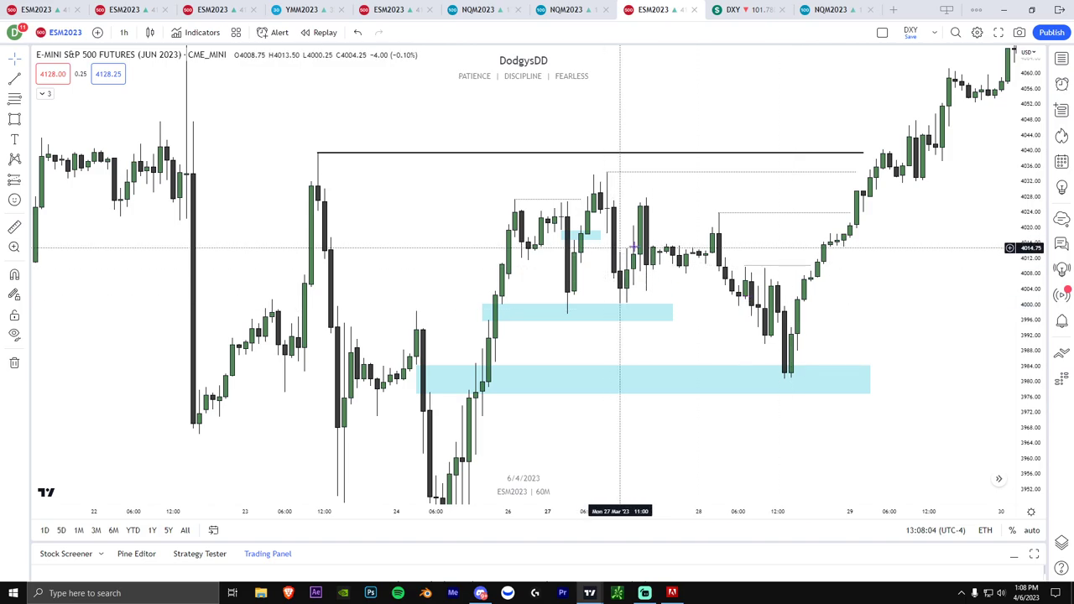
scroll(662, 235, "up", 1)
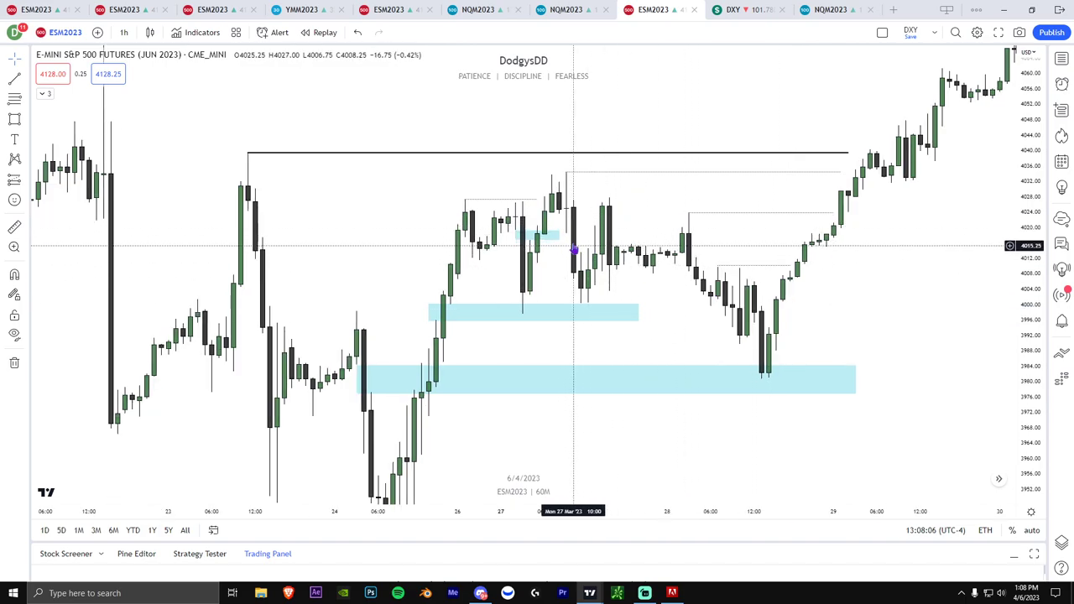
scroll(571, 236, "up", 1)
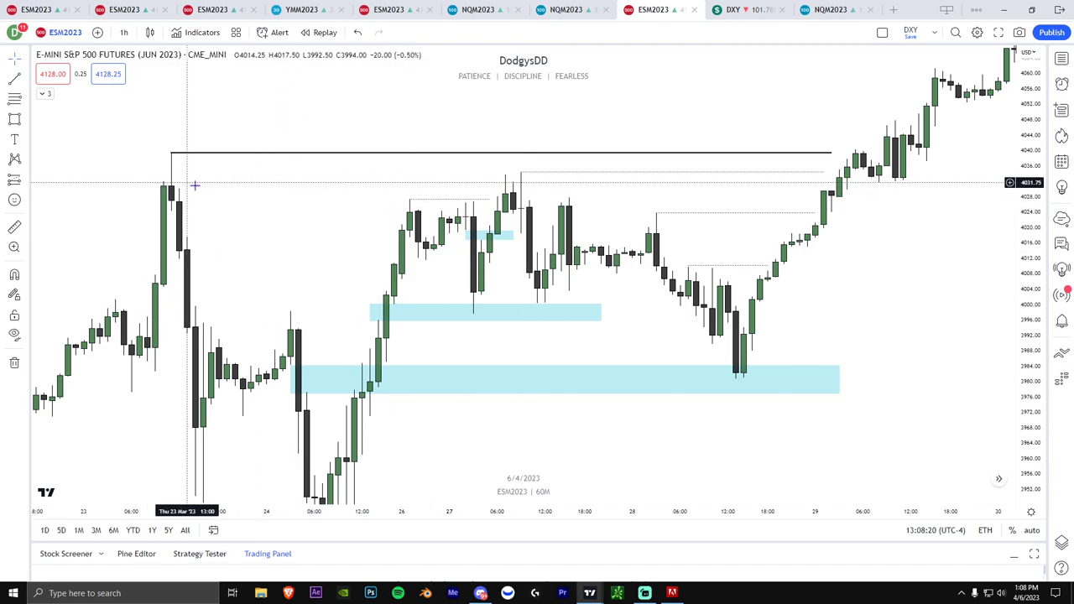
Step: Draw a horizontal line at 4027.50 from the 22 March 13:00 candle, before the sell-off, across to the 23 March afternoon
scroll(604, 252, "down", 2)
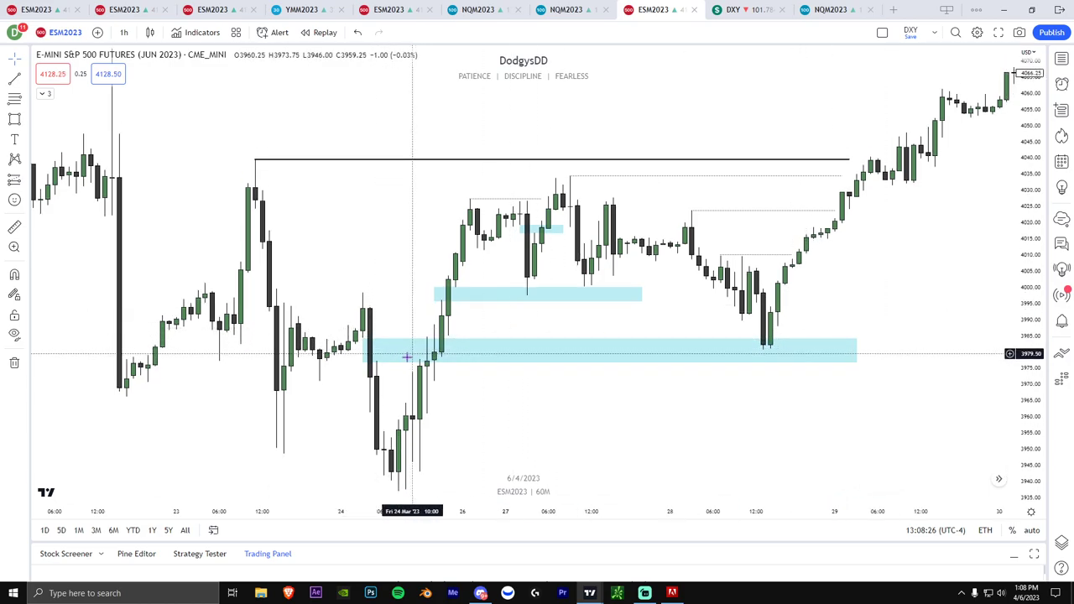
left_click_drag(397, 319, 445, 319)
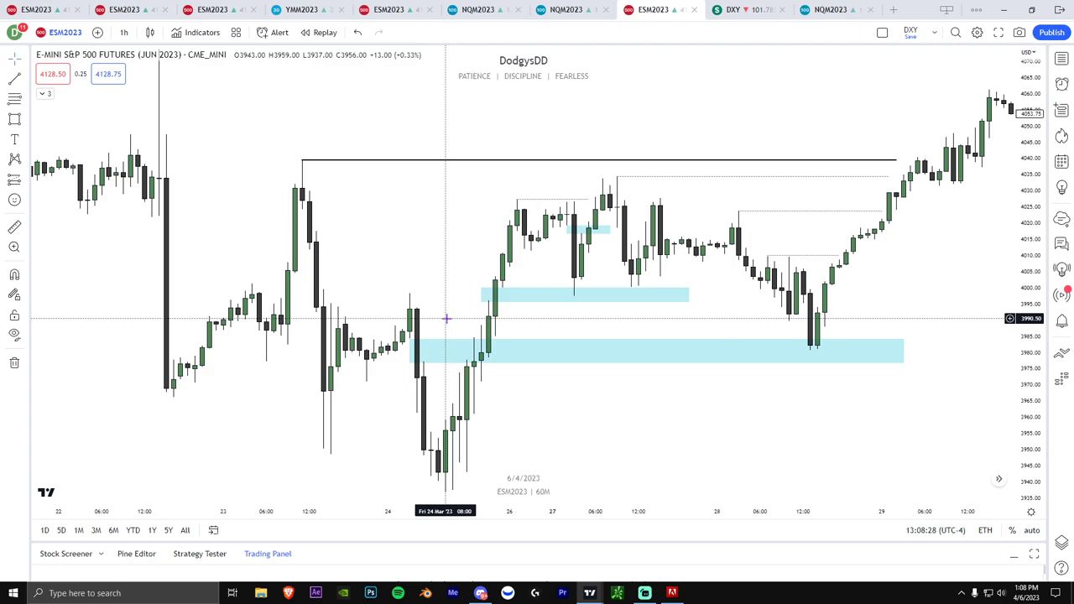
left_click_drag(275, 306, 357, 322)
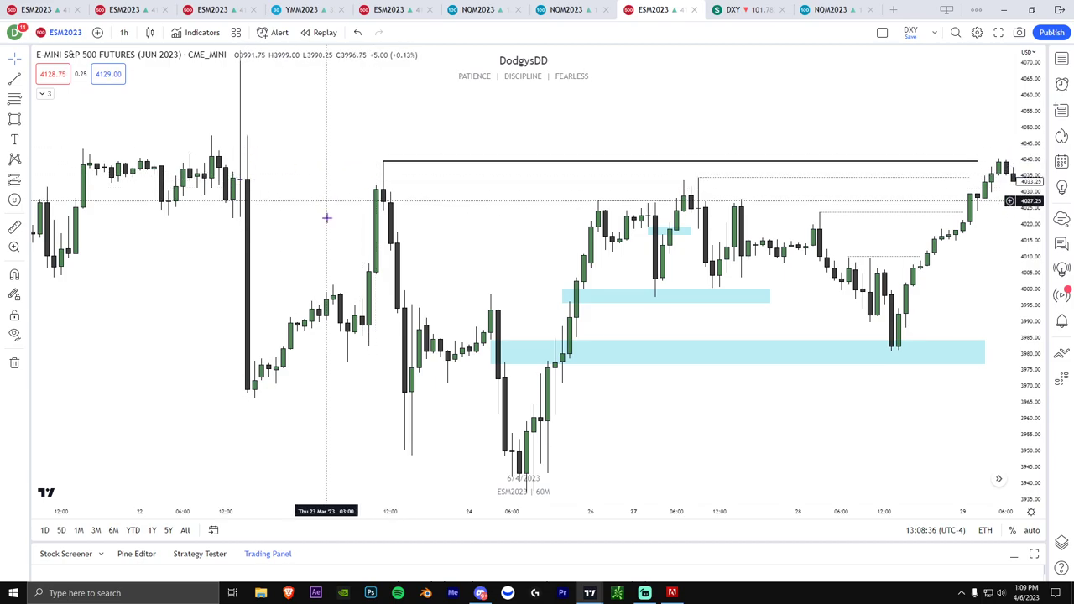
left_click_drag(334, 234, 327, 216)
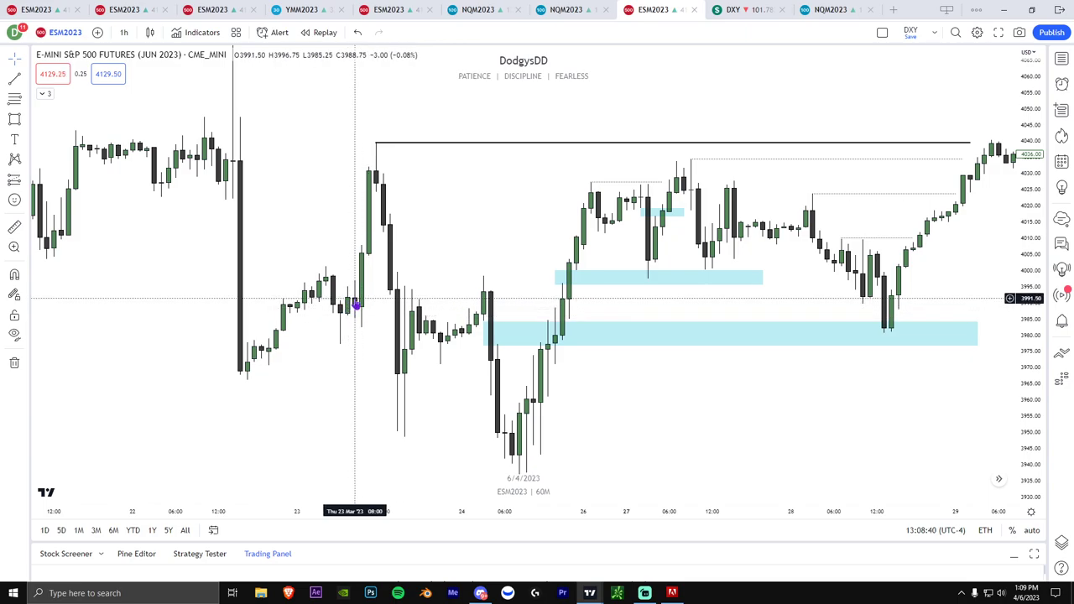
left_click_drag(349, 240, 326, 265)
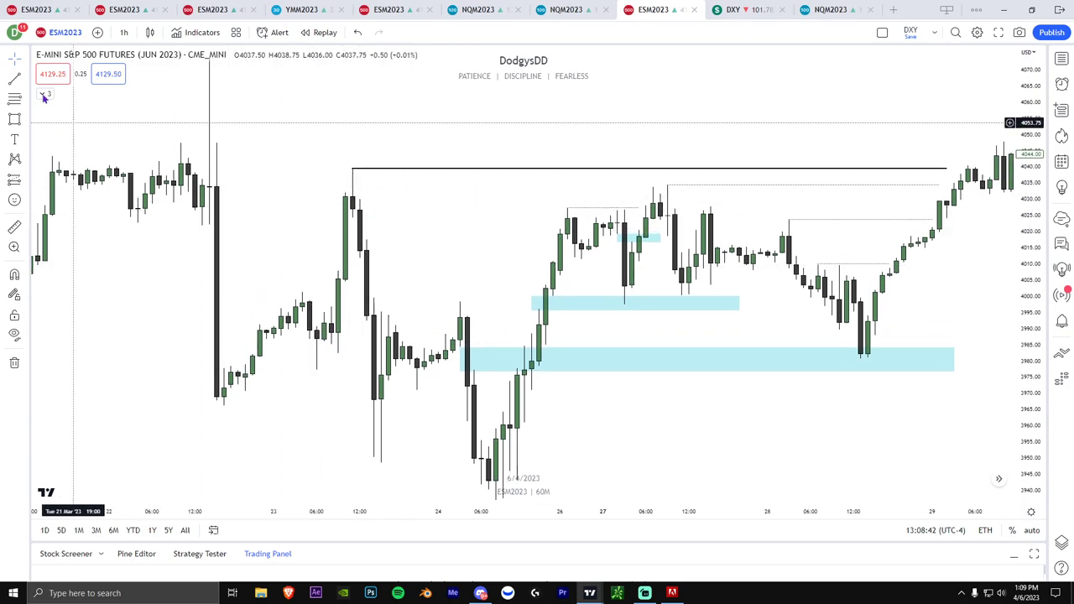
left_click(380, 211)
left_click(367, 103)
left_click(386, 62)
left_click(399, 86)
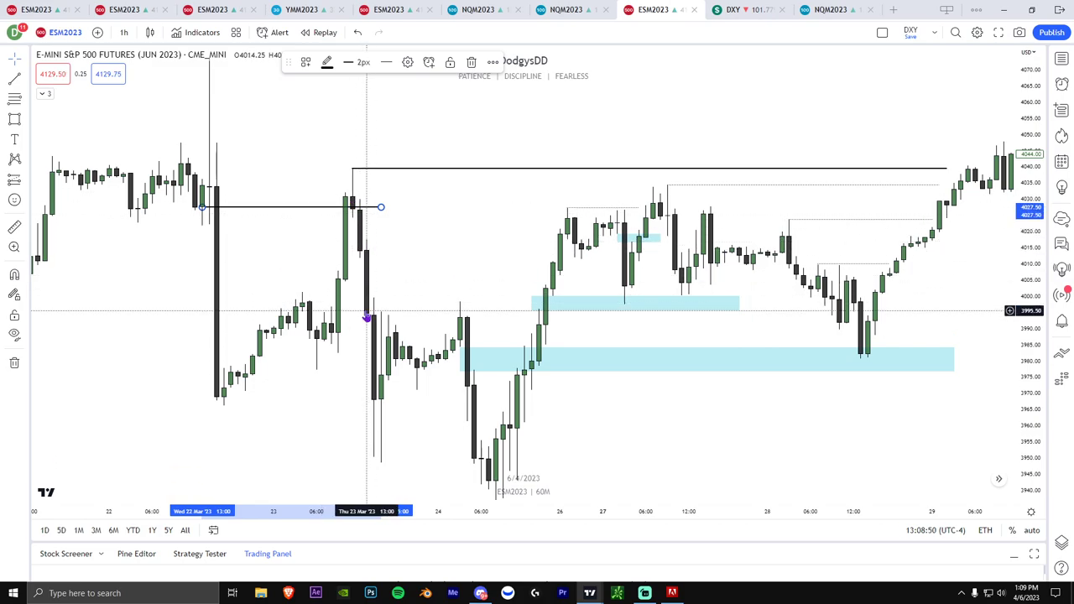
Step: Start a bar replay from the 23 March 13:00 sell-off candle on the hourly chart
left_click_drag(367, 276, 331, 269)
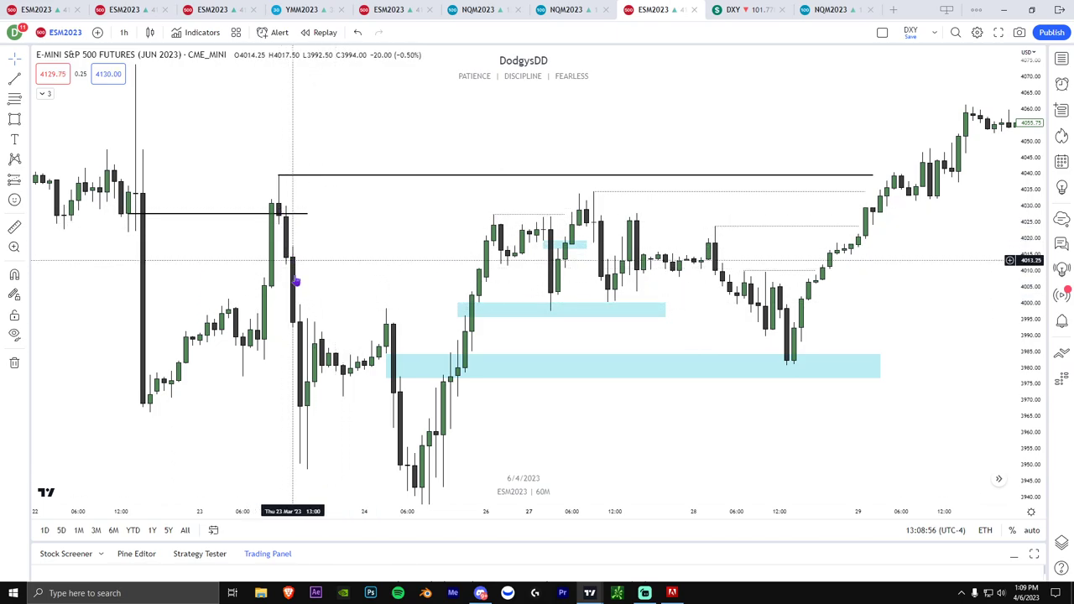
left_click(279, 215)
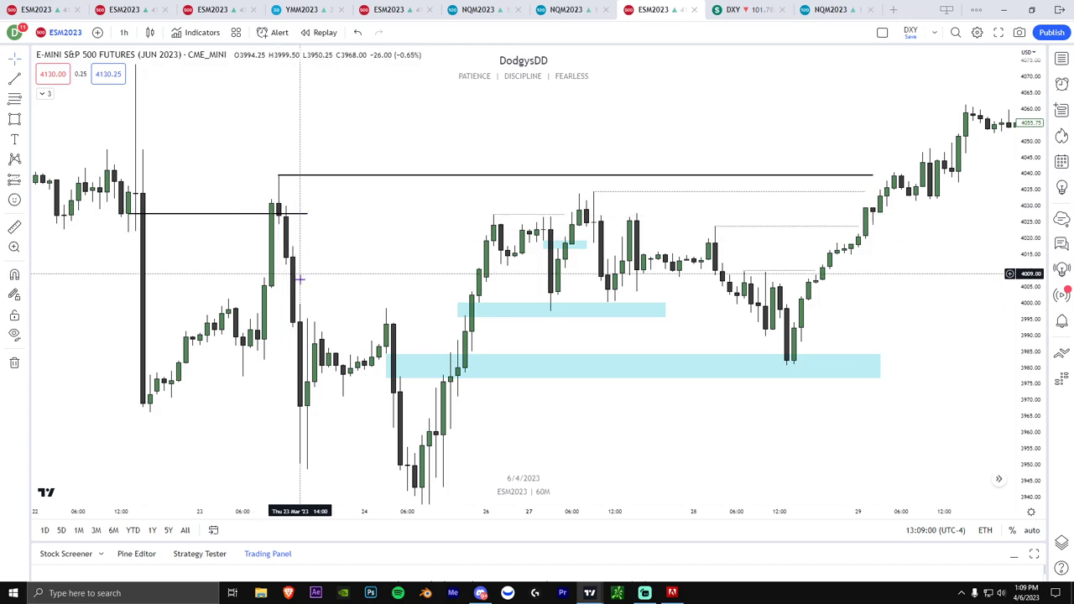
left_click_drag(311, 269, 318, 221)
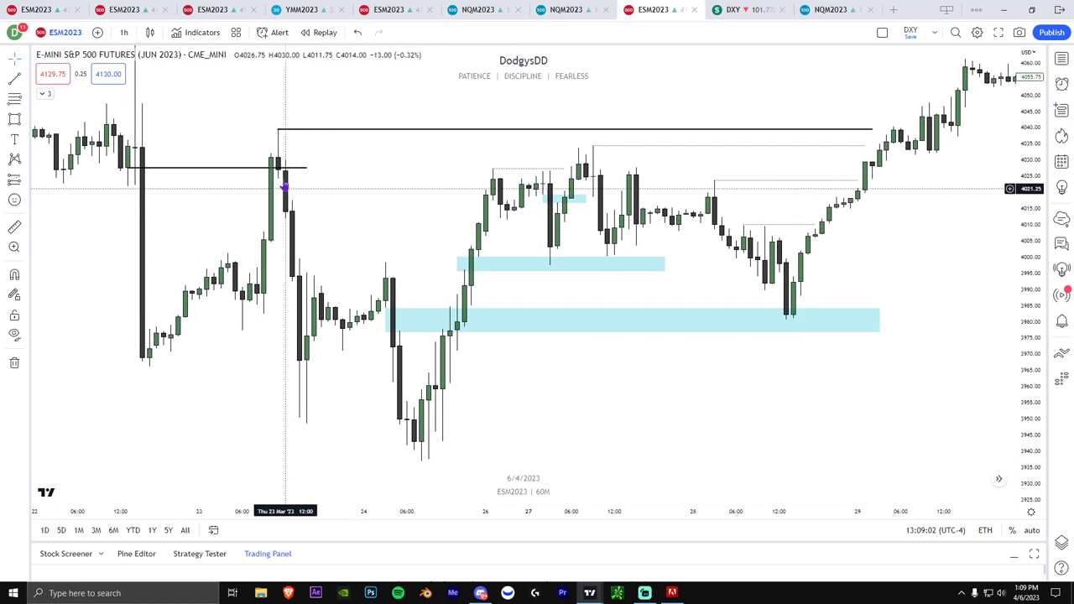
left_click(325, 32)
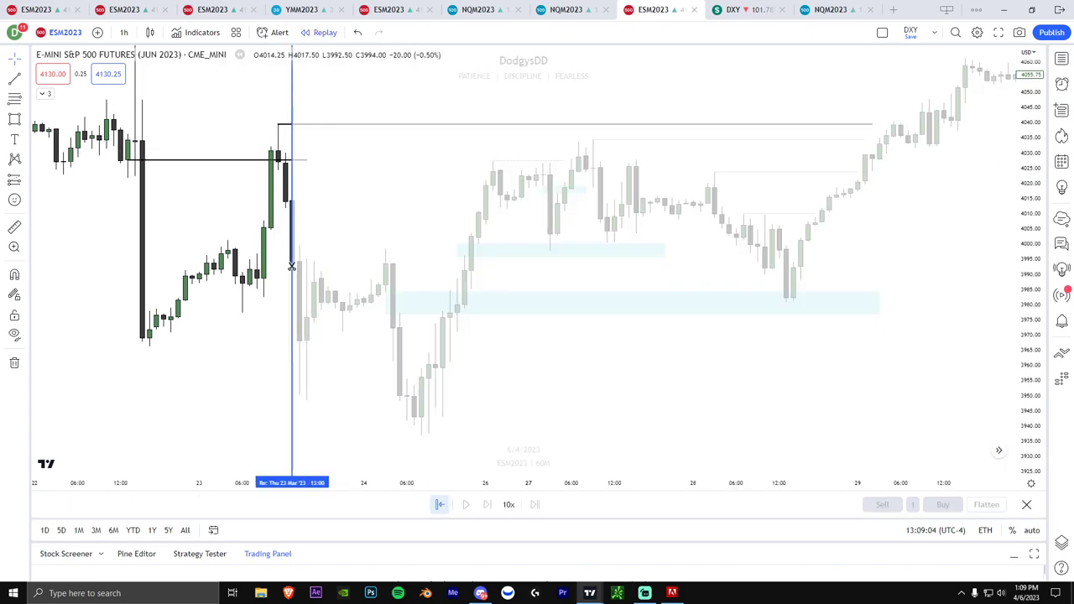
left_click(299, 269)
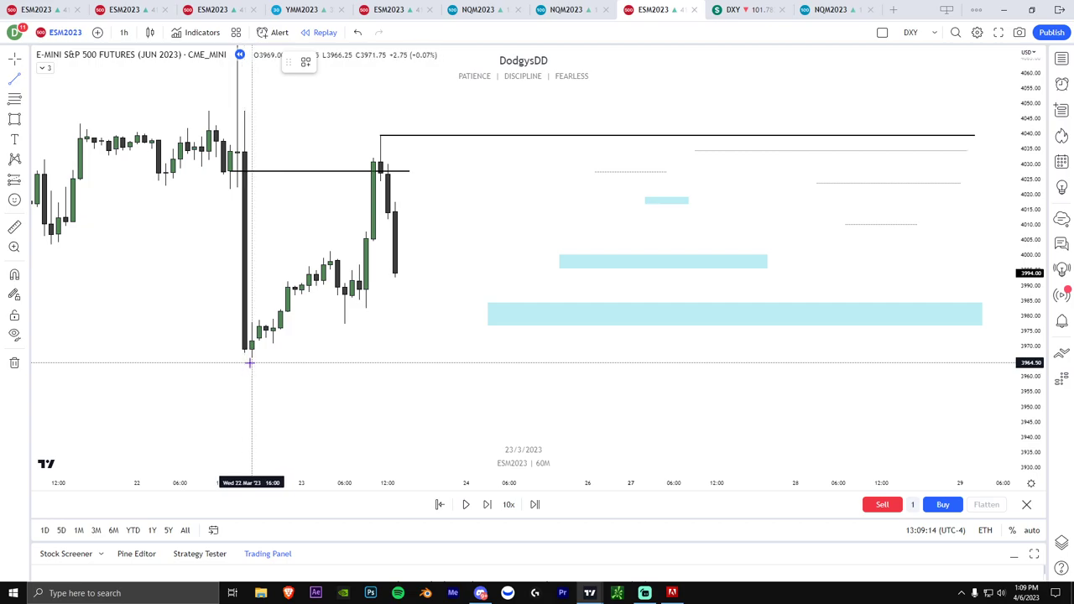
Step: Draw a horizontal line at about 3966 from the 22 March 16:00 low across to the evening of 23 March
left_click_drag(251, 358, 430, 357)
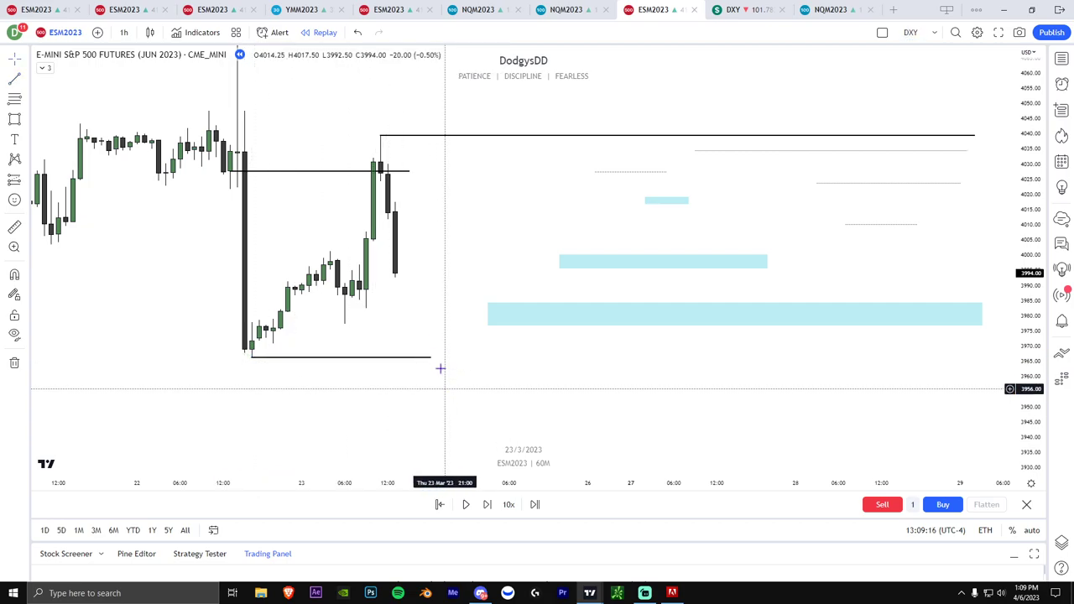
scroll(430, 313, "down", 1)
scroll(441, 303, "up", 1)
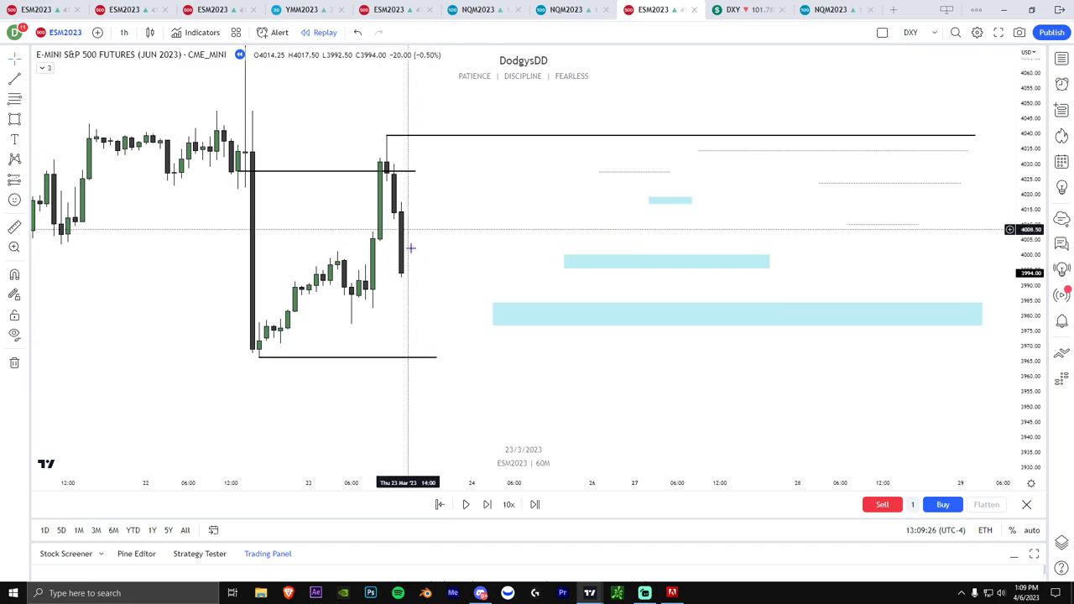
Step: Exit the bar replay and reset the chart view
left_click(314, 32)
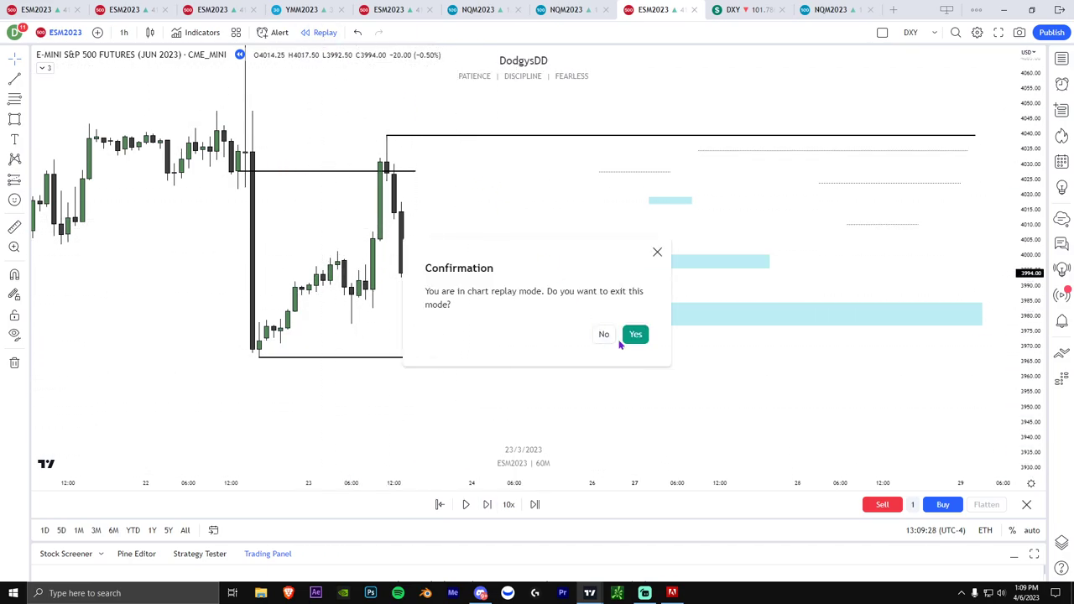
left_click(635, 334)
right_click(446, 347)
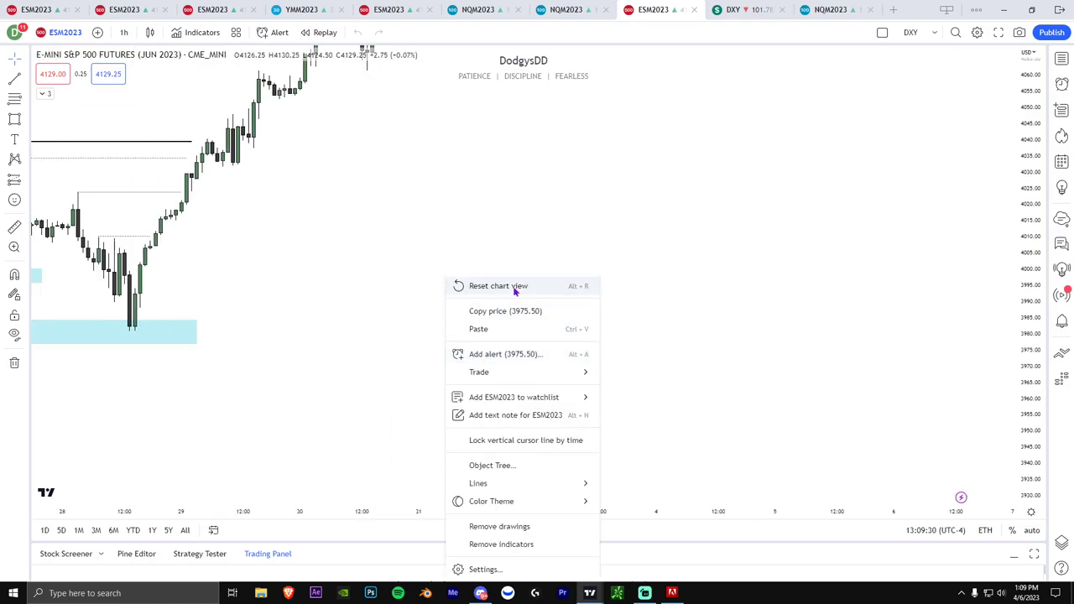
left_click(515, 287)
Step: Shade a zone from about 3941 to 3920 on the 16 March rally candle, extending to late 19 March
left_click_drag(764, 379, 772, 271)
left_click_drag(706, 347, 744, 336)
scroll(529, 410, "left", 10)
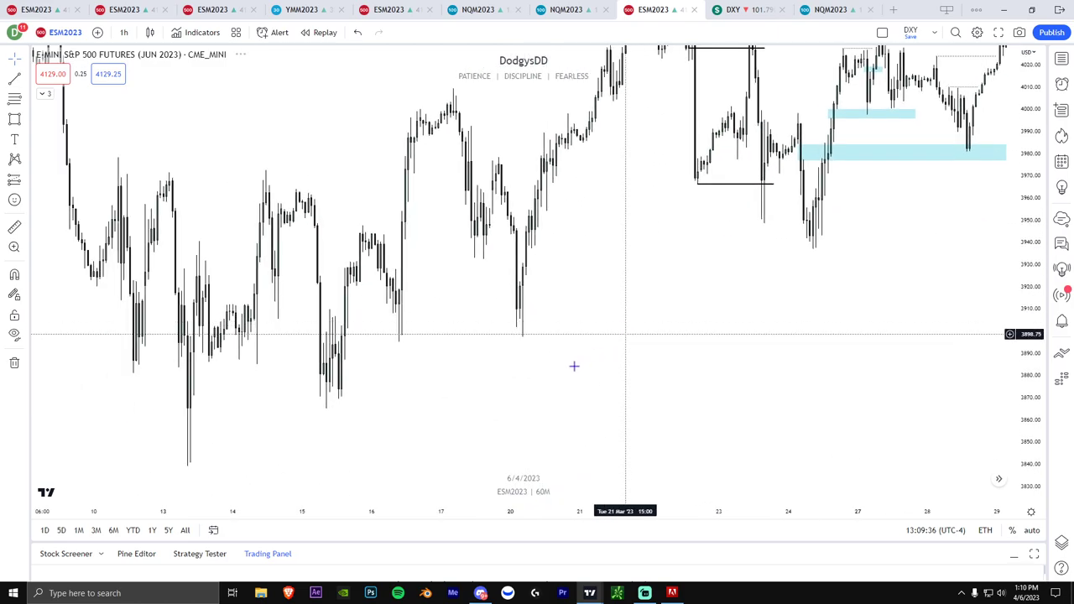
left_click_drag(557, 364, 619, 349)
scroll(563, 351, "up", 1)
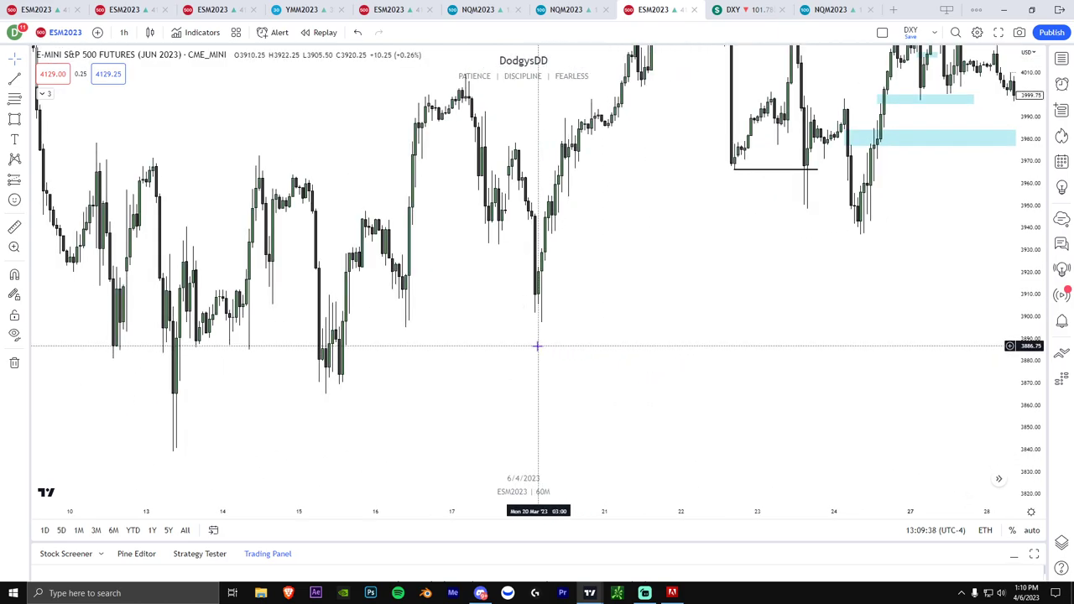
scroll(537, 345, "up", 3)
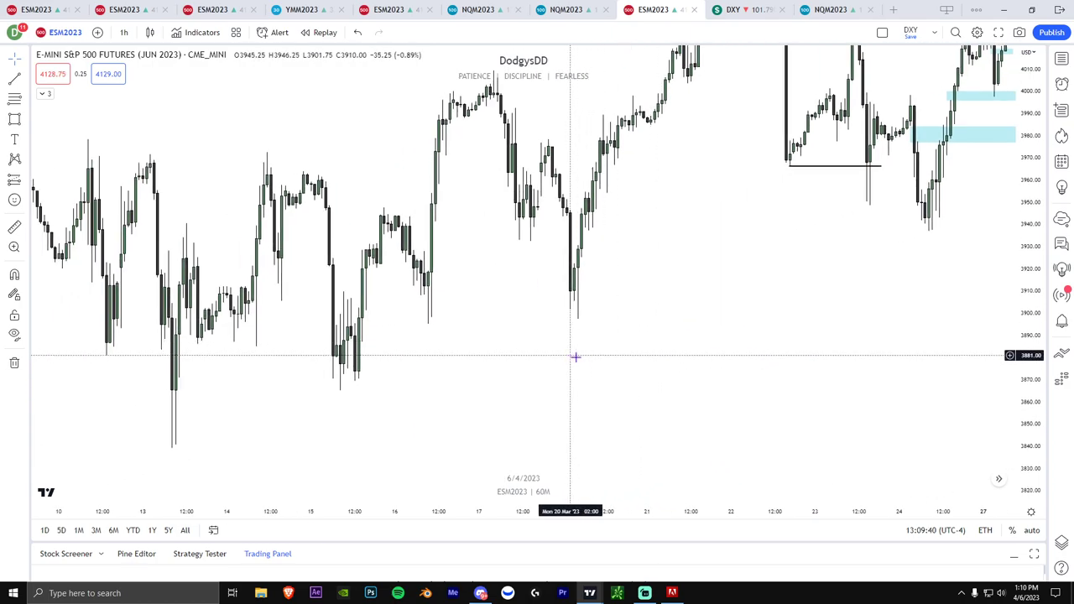
scroll(576, 356, "up", 3)
mouse_move(397, 330)
left_mouse_down()
mouse_move(431, 291)
mouse_move(364, 334)
left_mouse_up()
left_click(14, 119)
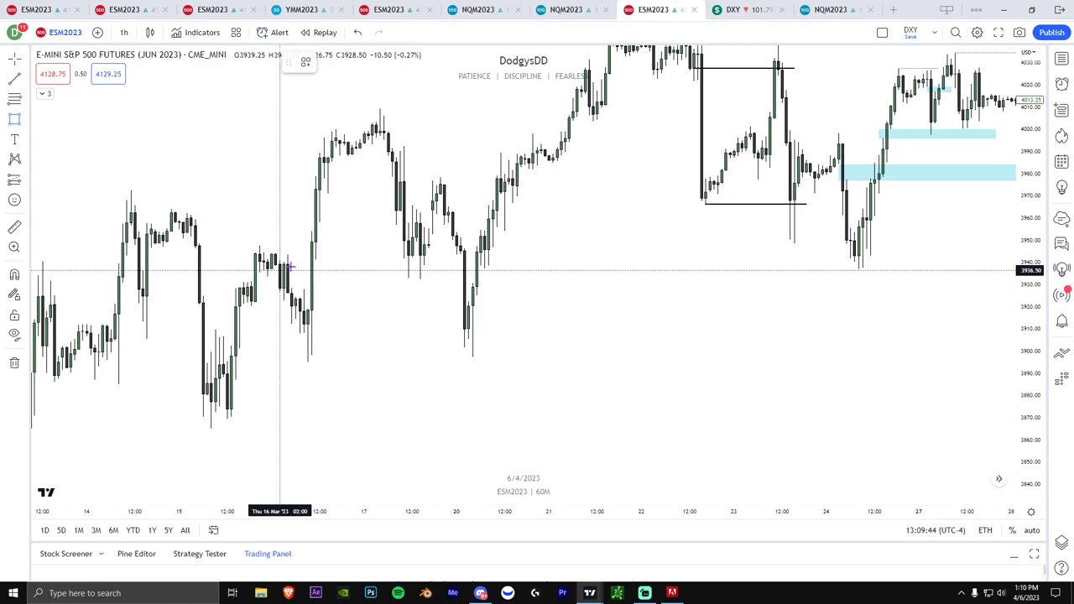
left_click_drag(307, 261, 448, 305)
scroll(371, 268, "right", 2)
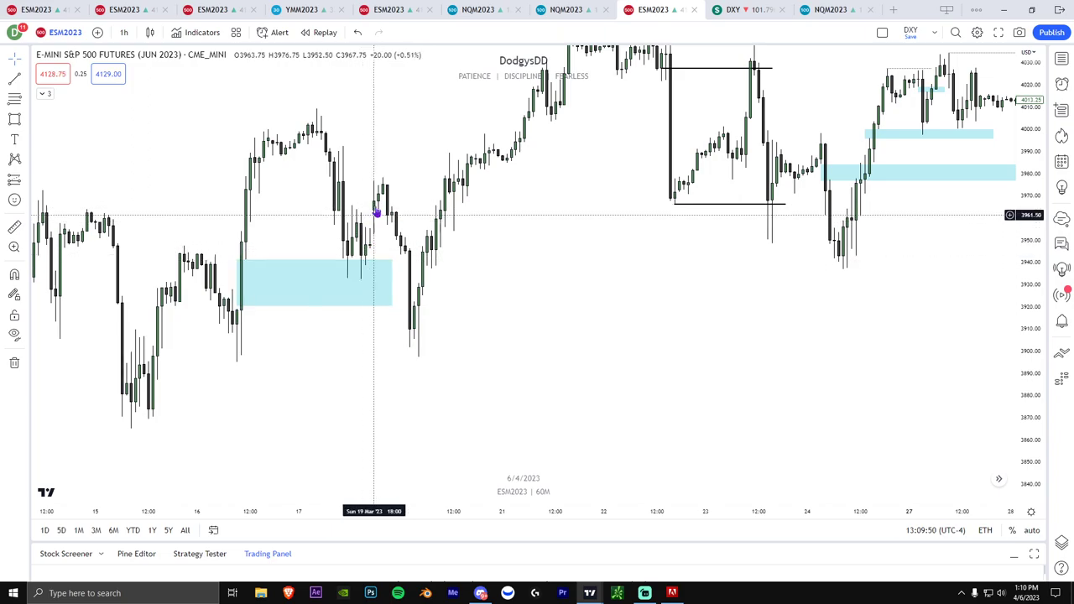
Step: Delete the 16 March shaded zone and mark that rally's low with a thin dotted line at 3898.50, reaching 20 March 07:00
left_click_drag(377, 213, 345, 268)
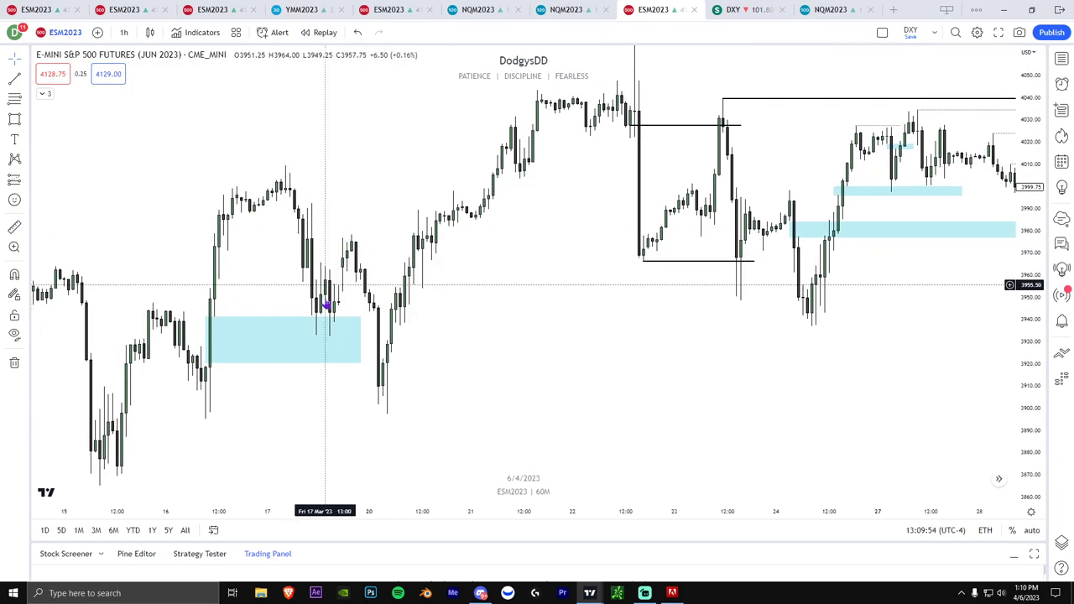
scroll(361, 289, "up", 3)
left_click_drag(336, 339, 456, 300)
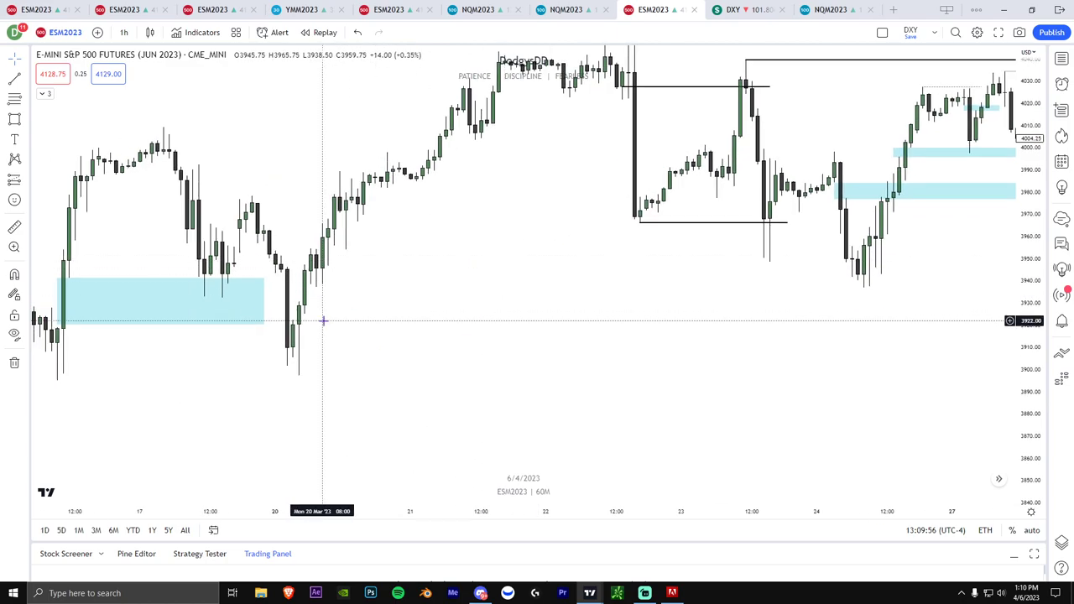
left_click(263, 323)
key("Delete")
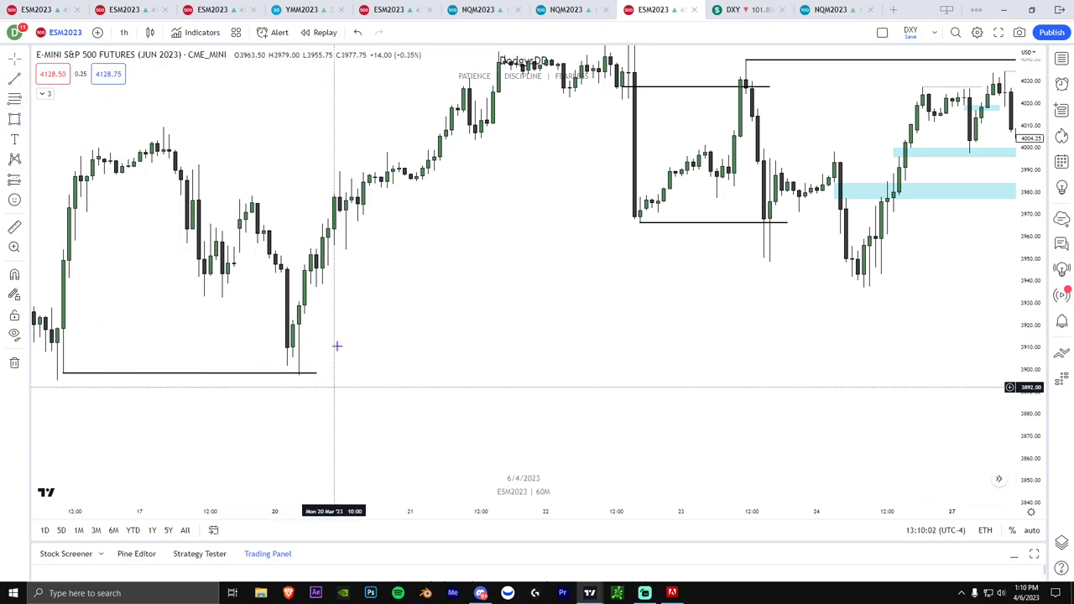
left_click(315, 372)
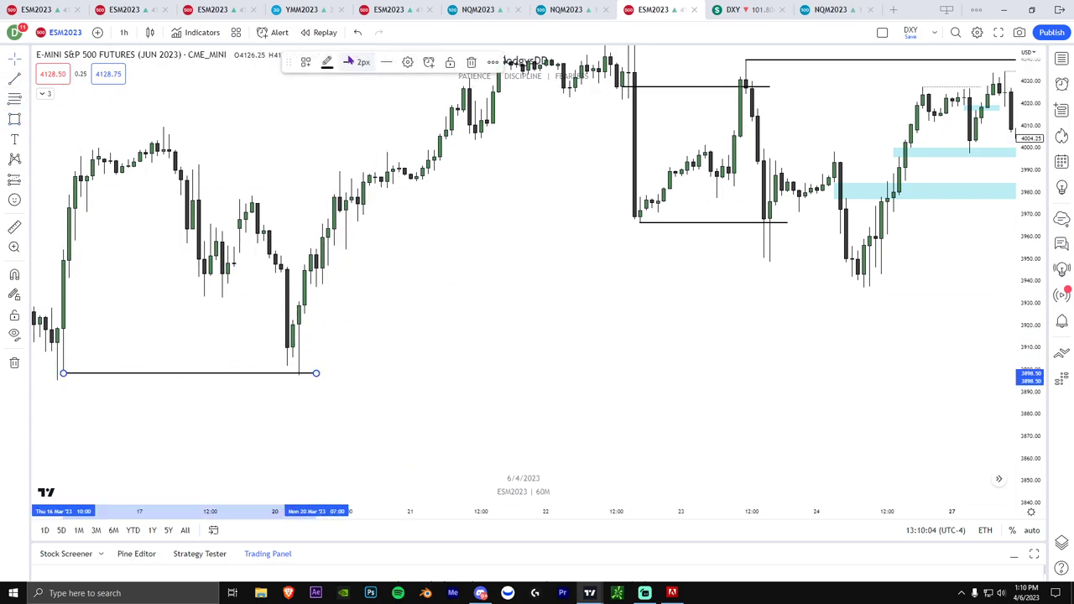
left_click(403, 123)
left_click(338, 314)
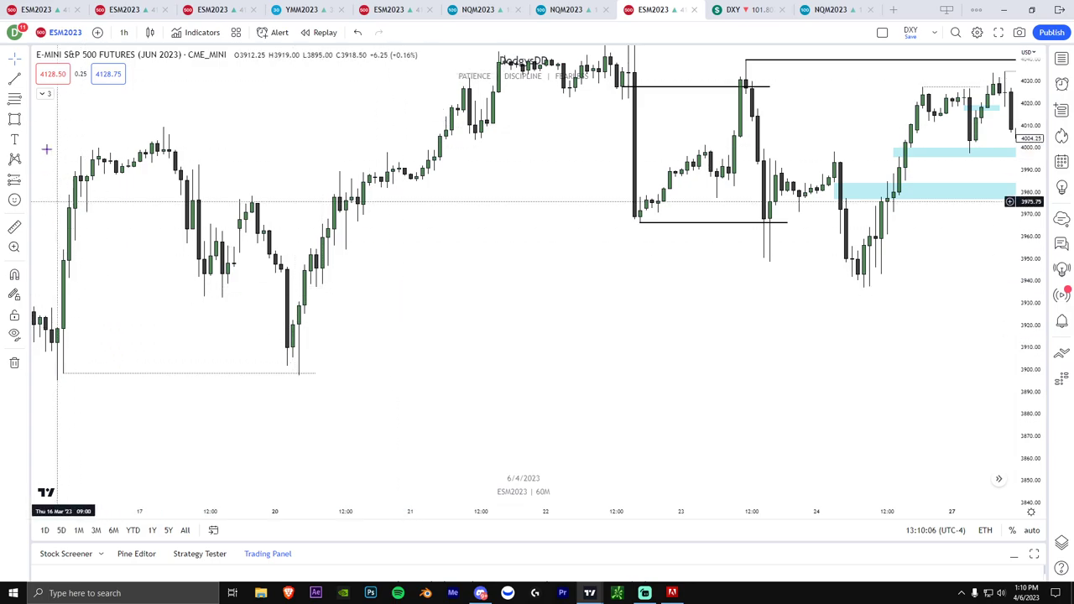
Step: Shade a zone from about 3943 to 3922 on the 20 March sell-off candle, extending over the following rebound
mouse_move(281, 274)
left_mouse_down()
mouse_move(362, 318)
mouse_move(505, 321)
left_mouse_up()
left_click(400, 325)
scroll(414, 318, "up", 1)
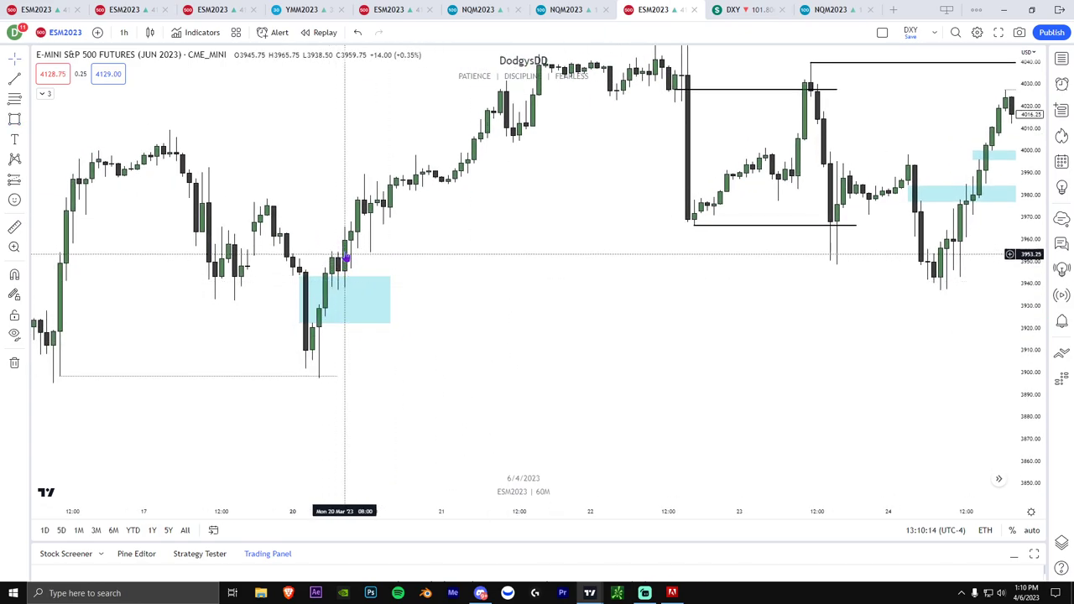
left_click_drag(411, 261, 477, 273)
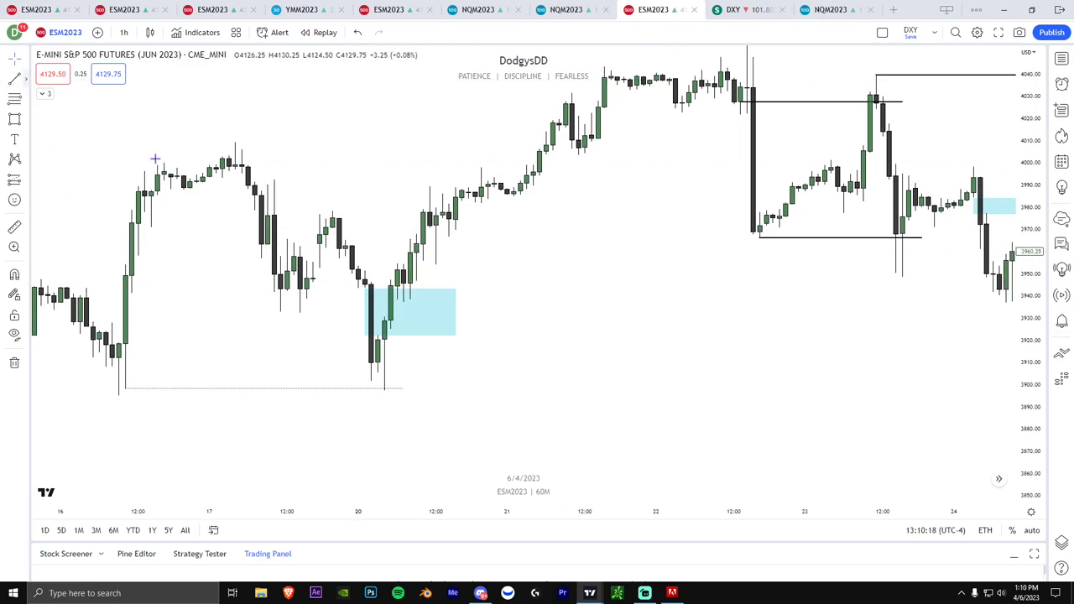
Step: Draw thin dotted lines from the 19 March swing high at about 3978 and the 17 March 04:00 high at 4009.50
left_click(423, 212)
left_click(416, 223)
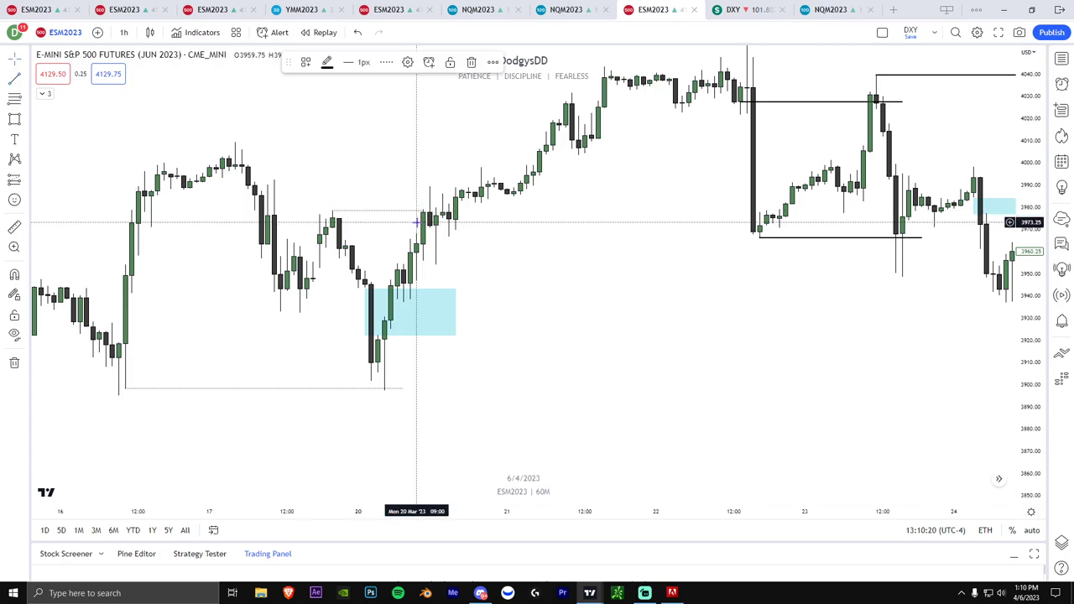
left_click_drag(234, 142, 520, 142)
left_click(577, 199)
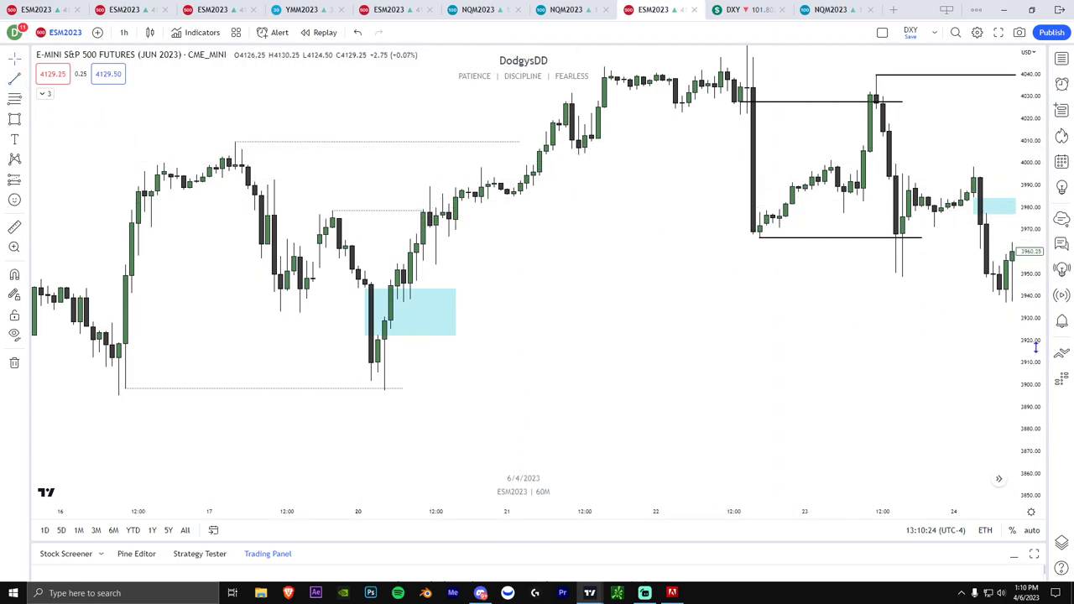
Step: Extend the 4009.50 swing-high line to the 21 March 06:00 candle
left_click_drag(1035, 350, 1032, 191)
left_click_drag(623, 203, 662, 274)
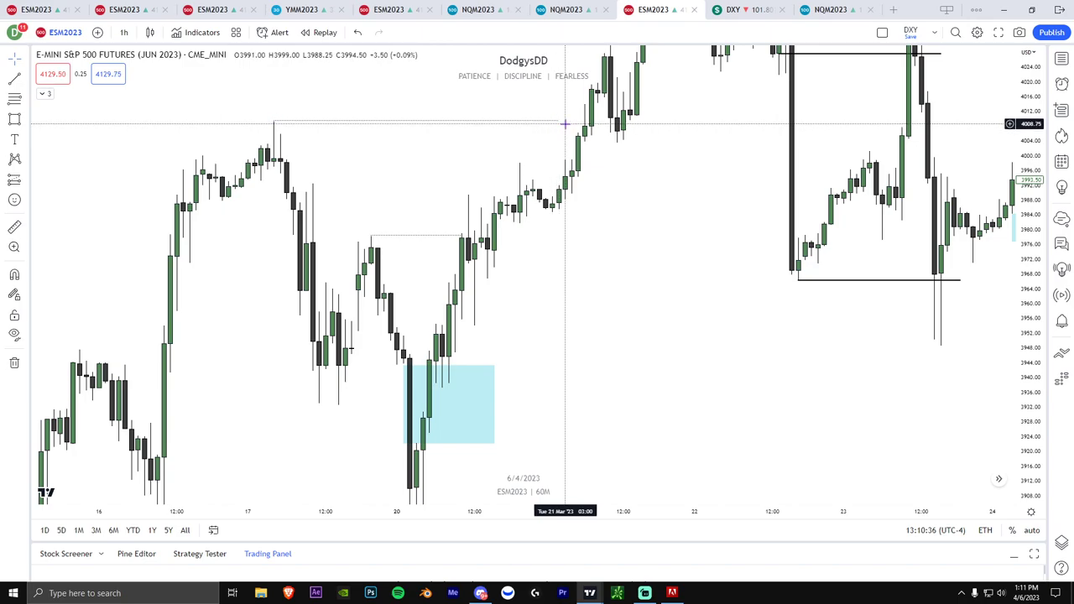
left_click(541, 128)
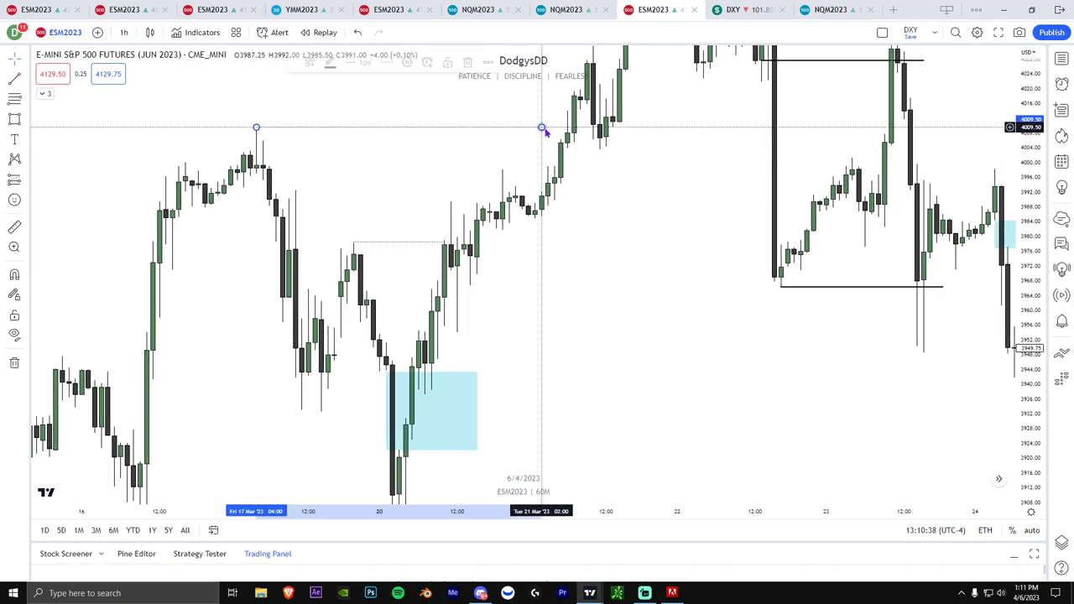
left_click(567, 127)
left_click_drag(622, 169, 604, 239)
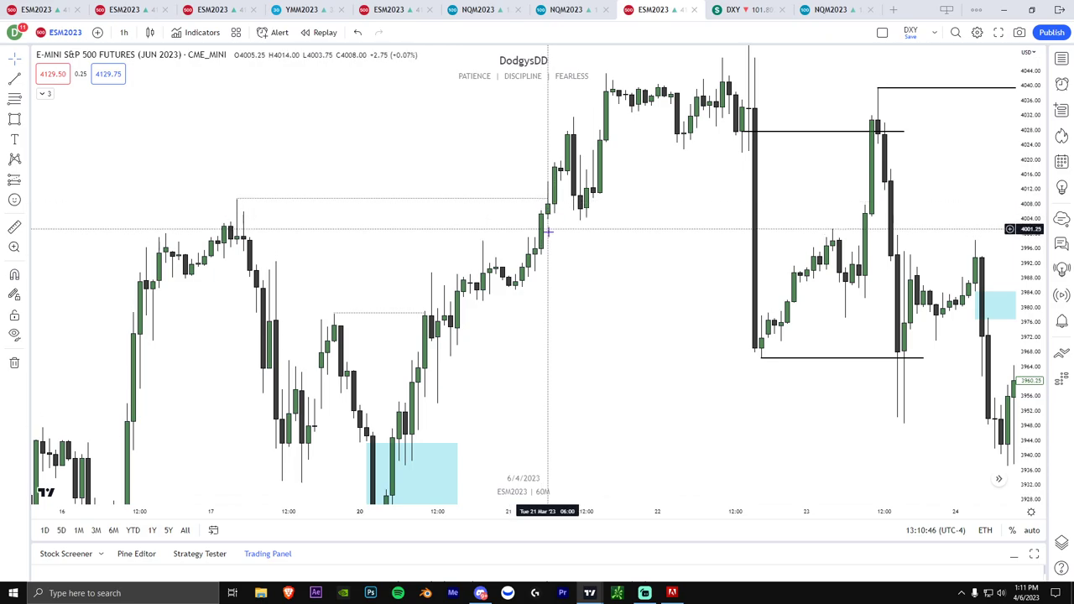
Step: Shade a zone from 3963.50 to about 3955, starting at 13 March 02:00 and running into the afternoon of 15 March
scroll(609, 282, "down", 3)
left_click_drag(1030, 340, 1030, 479)
left_click_drag(709, 412, 858, 340)
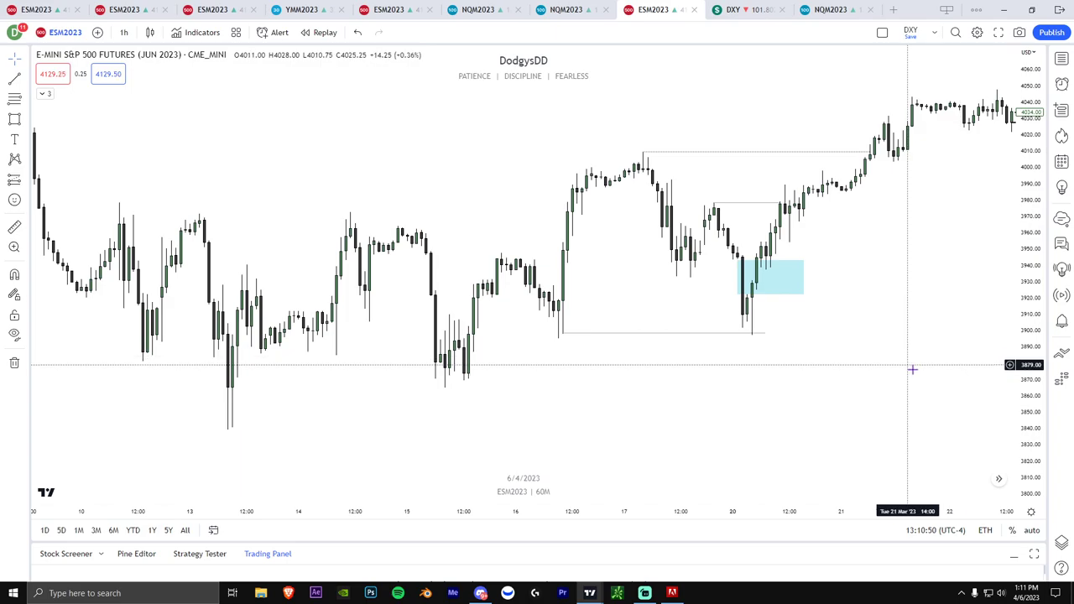
scroll(864, 375, "up", 1)
left_click_drag(743, 376, 822, 374)
left_click_drag(1030, 382, 1030, 239)
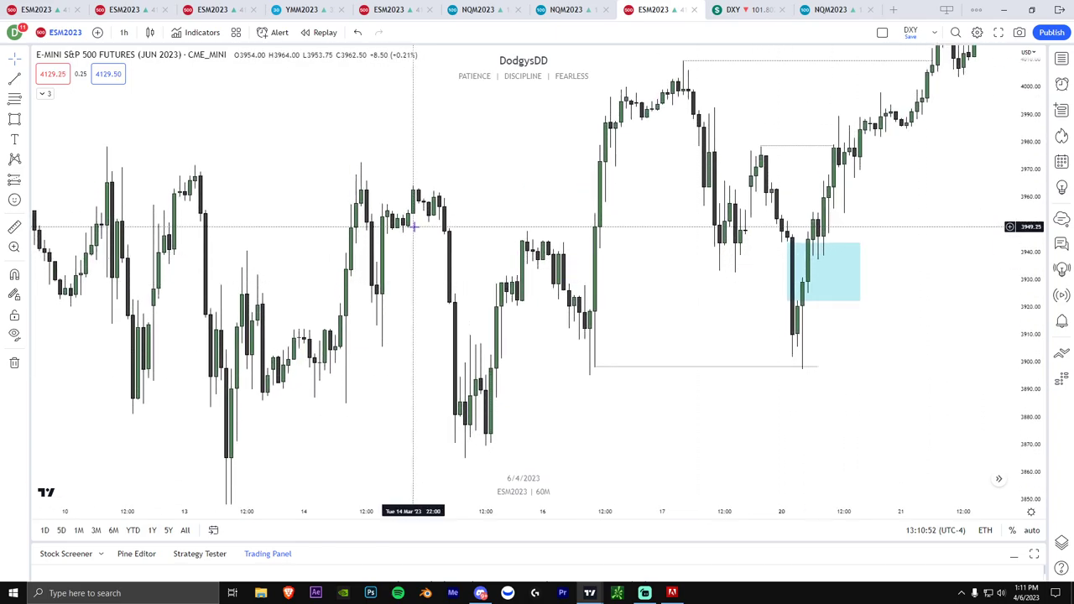
scroll(377, 199, "left", 2)
key("alt+shift+r")
left_click(205, 157)
left_click(501, 171)
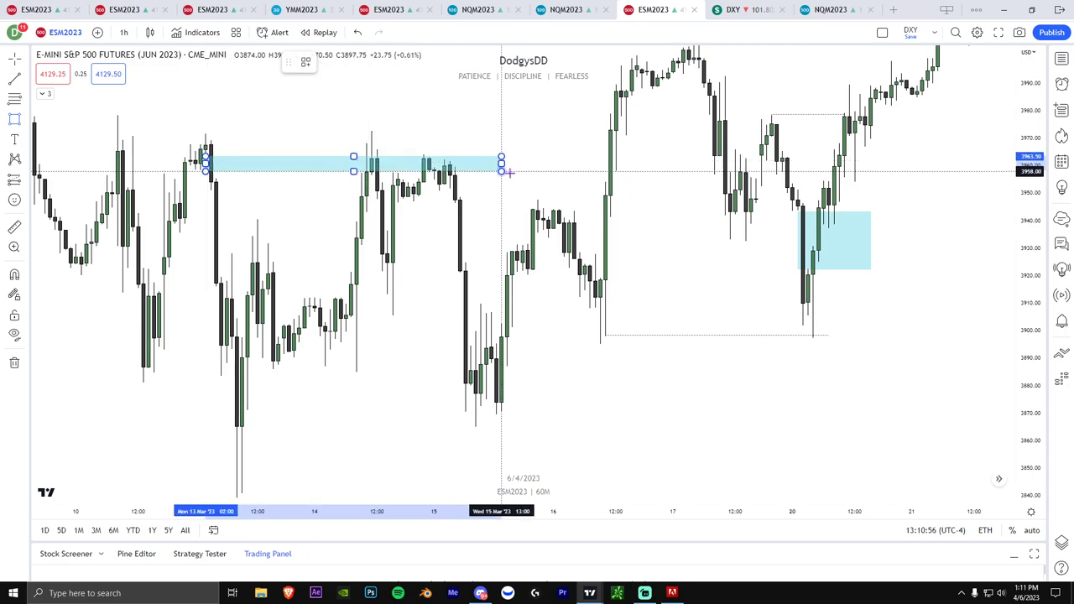
left_click(518, 178)
Step: Shade a smaller zone from about 3931 to 3921 on the 14 March rally and pullback
left_click_drag(539, 176, 508, 193)
scroll(420, 199, "up", 1)
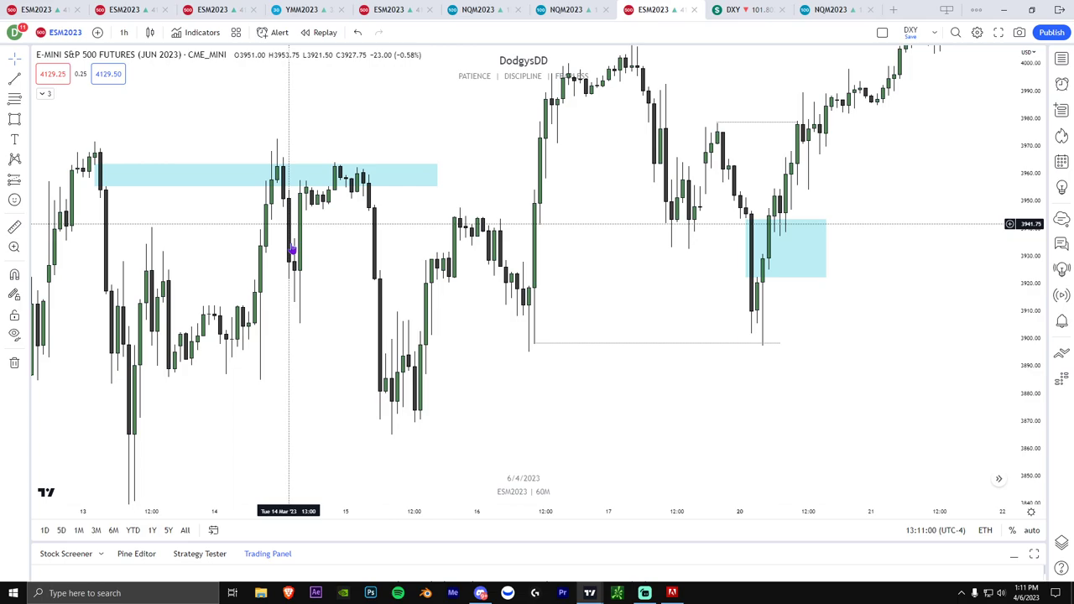
left_click_drag(306, 345, 356, 329)
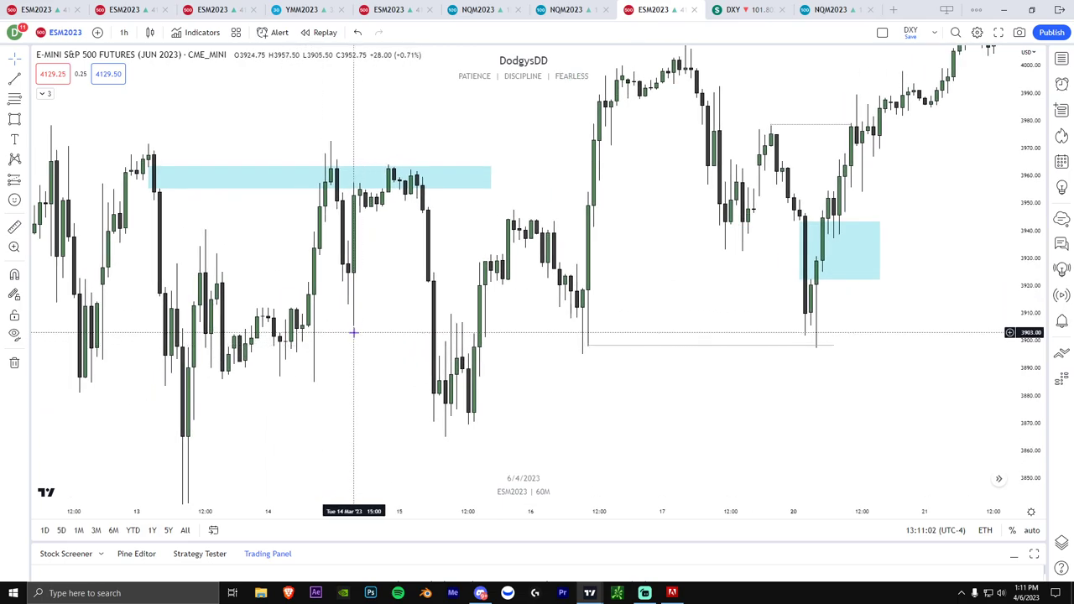
mouse_move(303, 257)
left_mouse_down()
mouse_move(377, 285)
mouse_move(363, 305)
left_mouse_up()
left_click_drag(1025, 375, 1005, 338)
left_click_drag(712, 314, 731, 314)
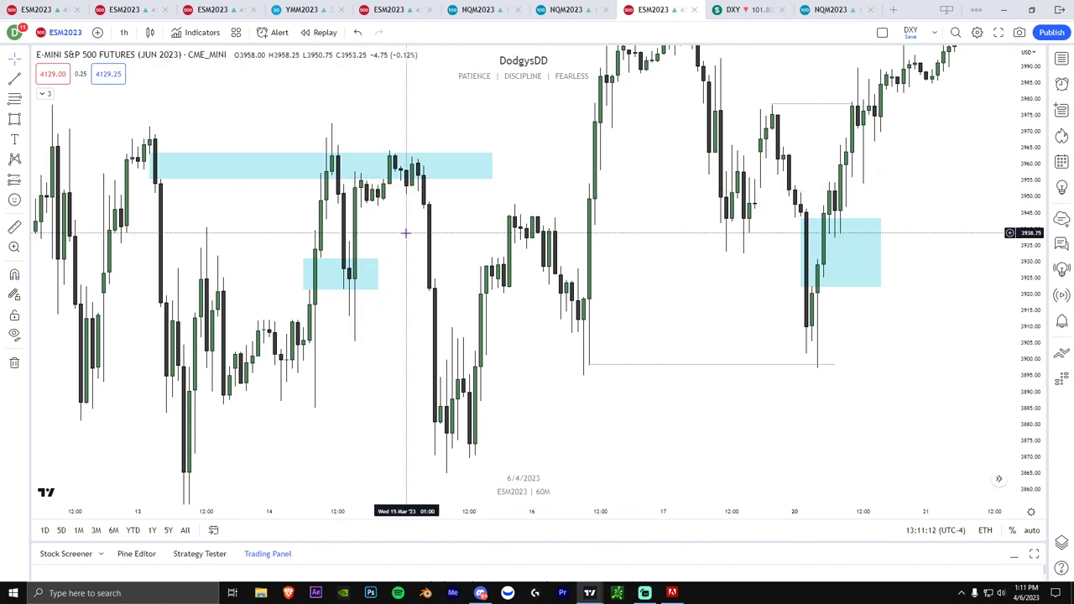
scroll(420, 228, "left", 2)
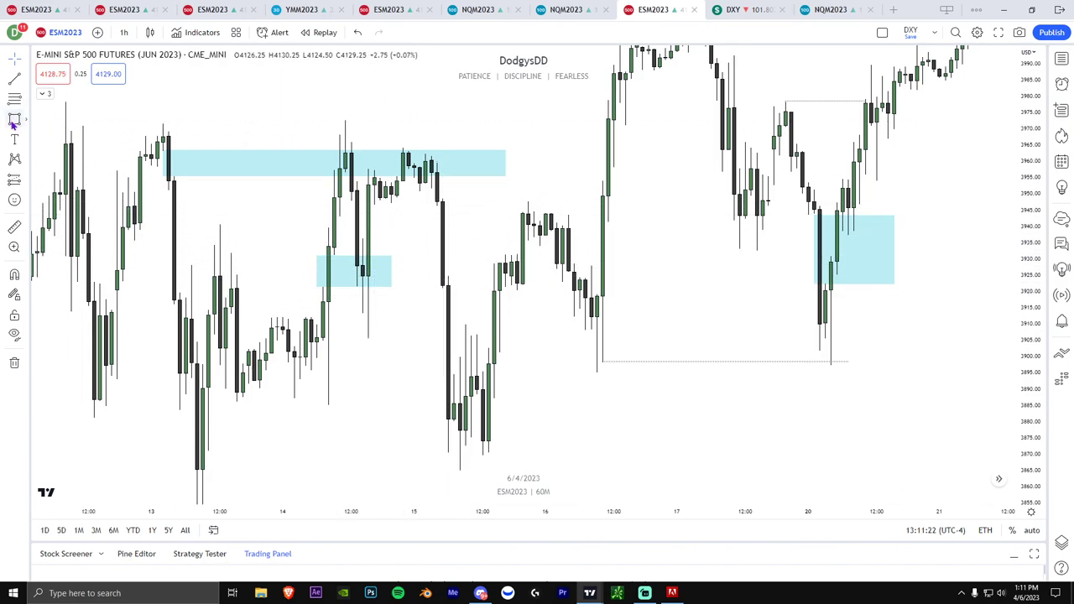
Step: Shade a zone from 3946.50 to 3936.25 between 14 March 13:00 and 15 March 11:00, and delete the lower 14 March zone
left_click_drag(357, 204, 477, 241)
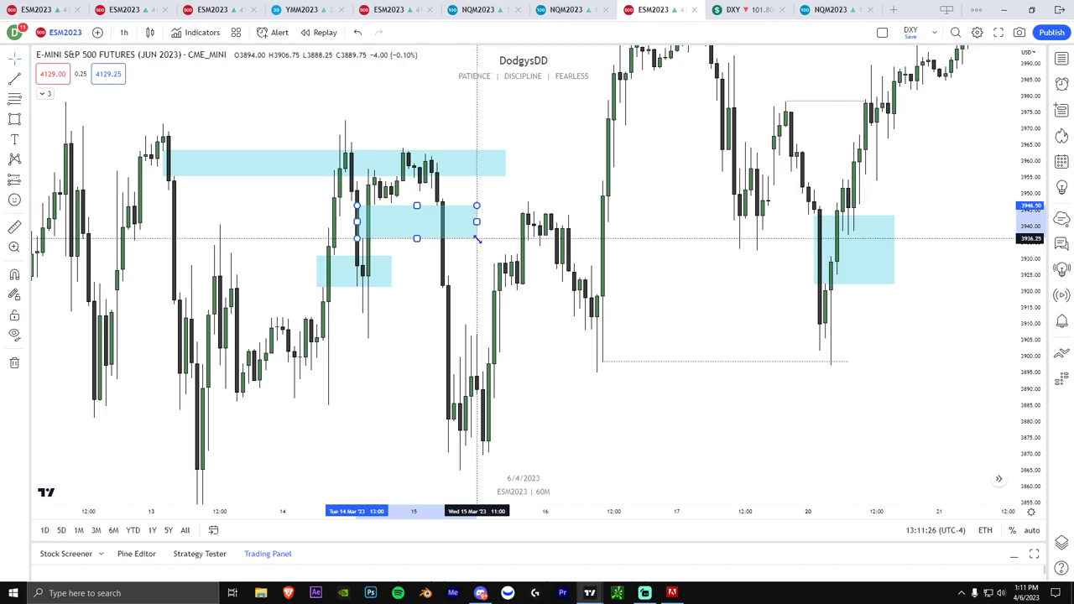
left_click(391, 270)
key("Delete")
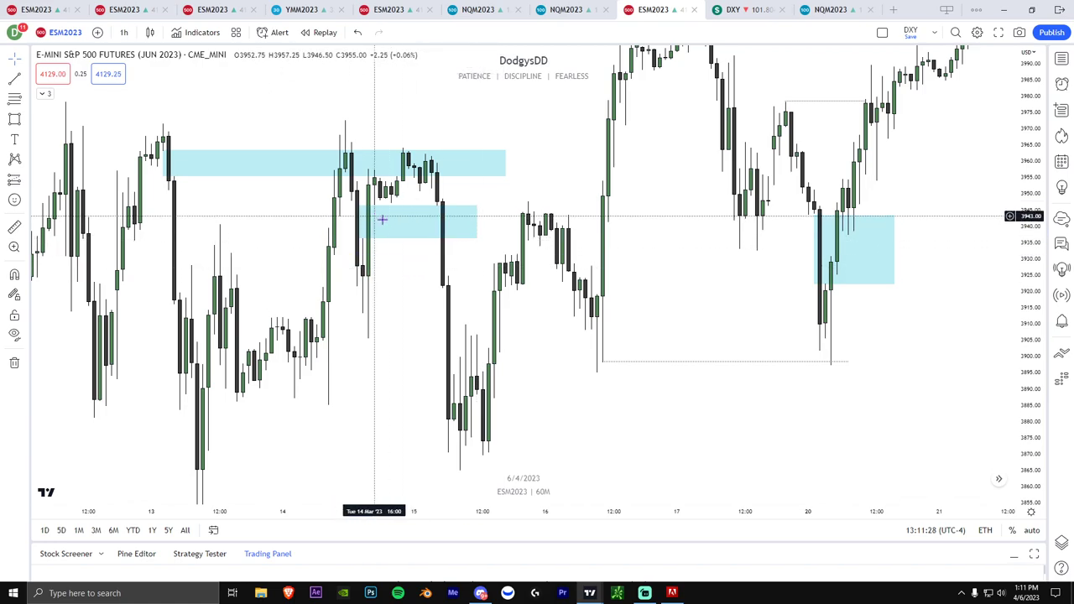
Step: Draw a thin dotted line at 3905.25 from the 14 March 14:00 low to the early 15 March sell-off
left_click_drag(462, 247, 441, 226)
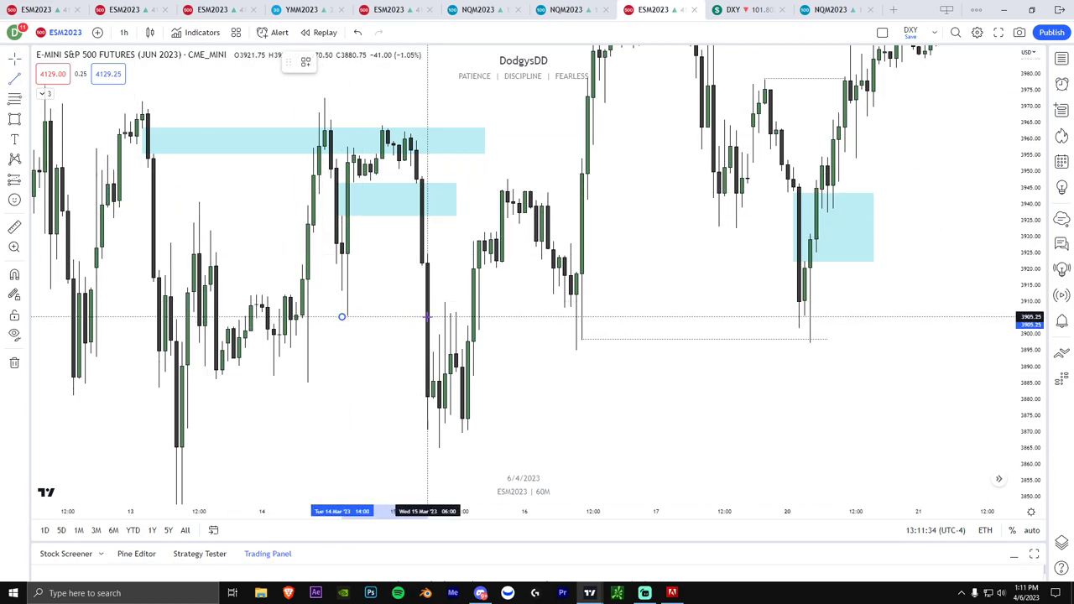
key("Delete")
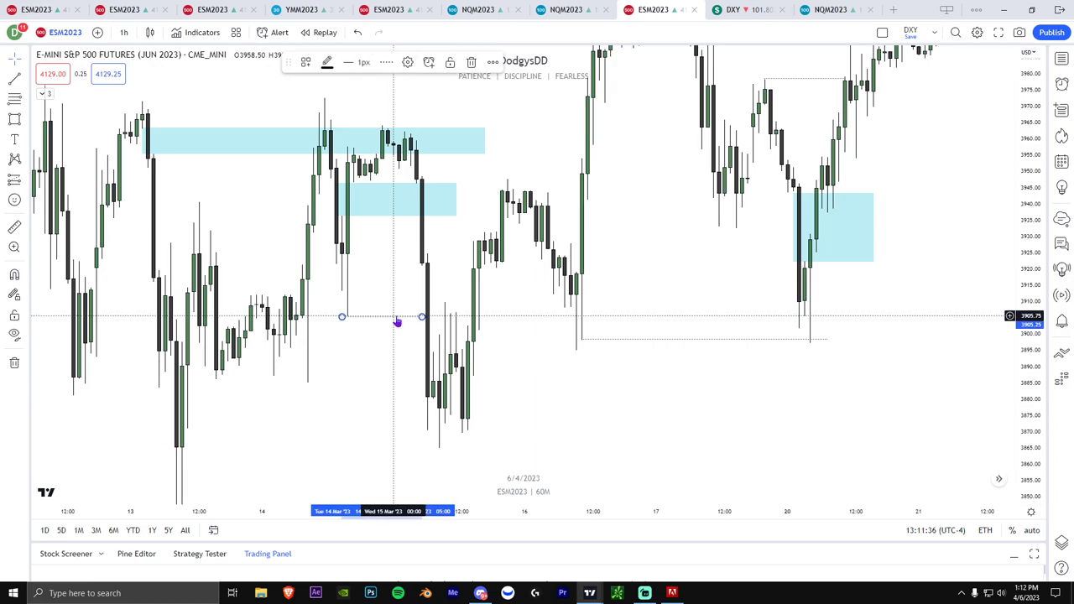
scroll(386, 320, "up", 1)
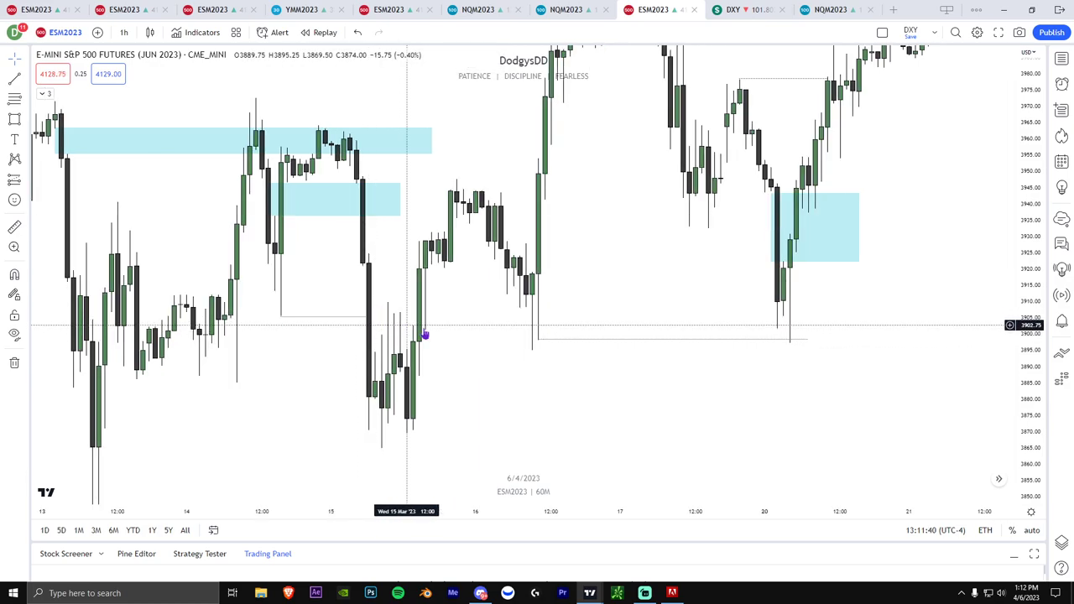
left_click_drag(1033, 358, 1033, 396)
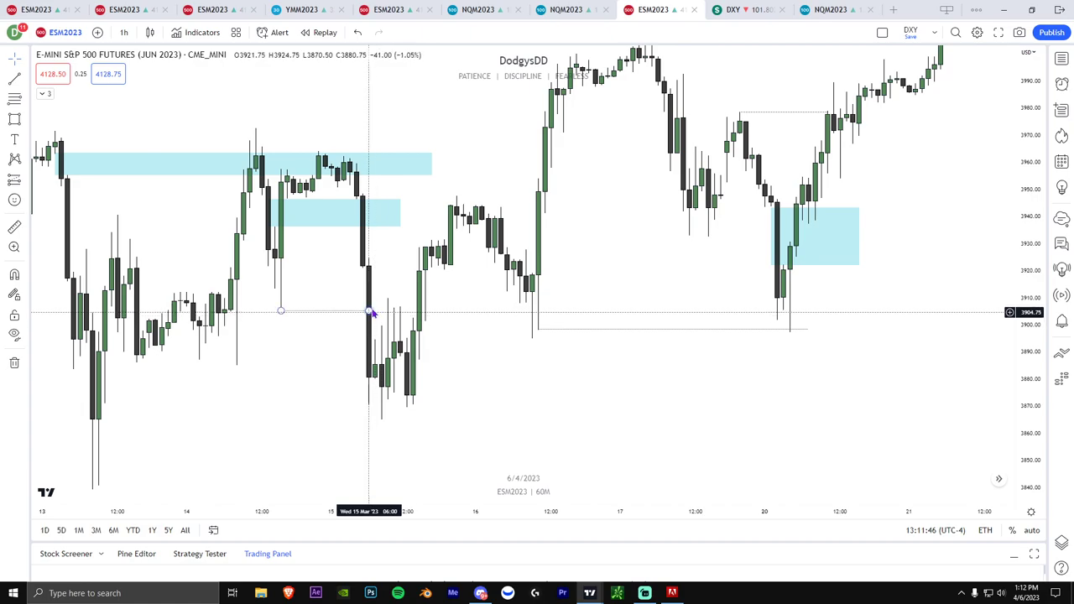
left_click_drag(375, 314, 459, 302)
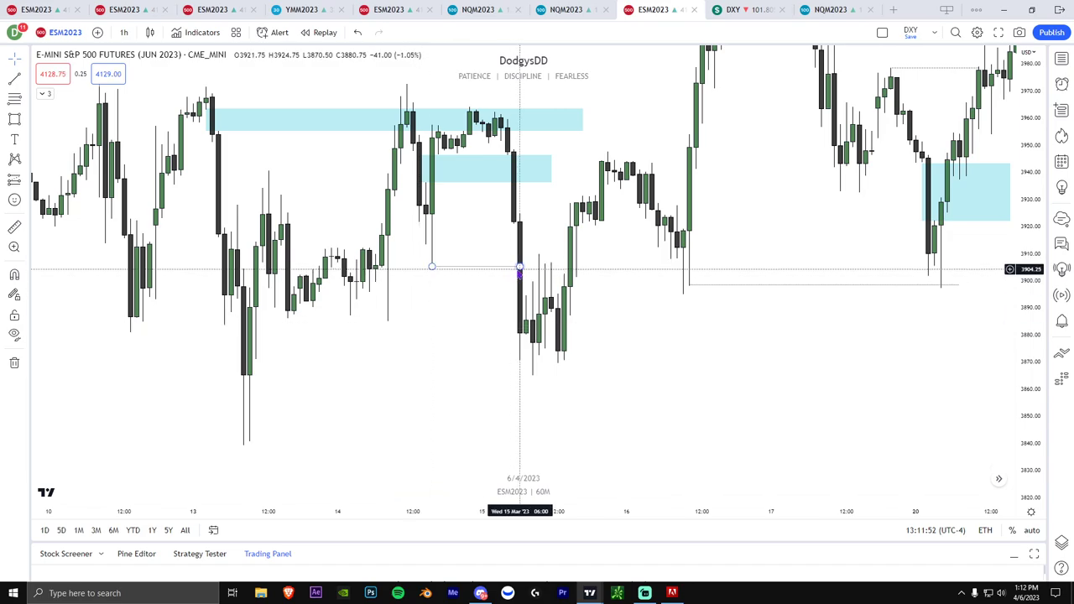
Step: Draw a thin dotted line at about 3885 from the 14 March low to the early 15 March sell-off
left_click_drag(501, 287, 378, 308)
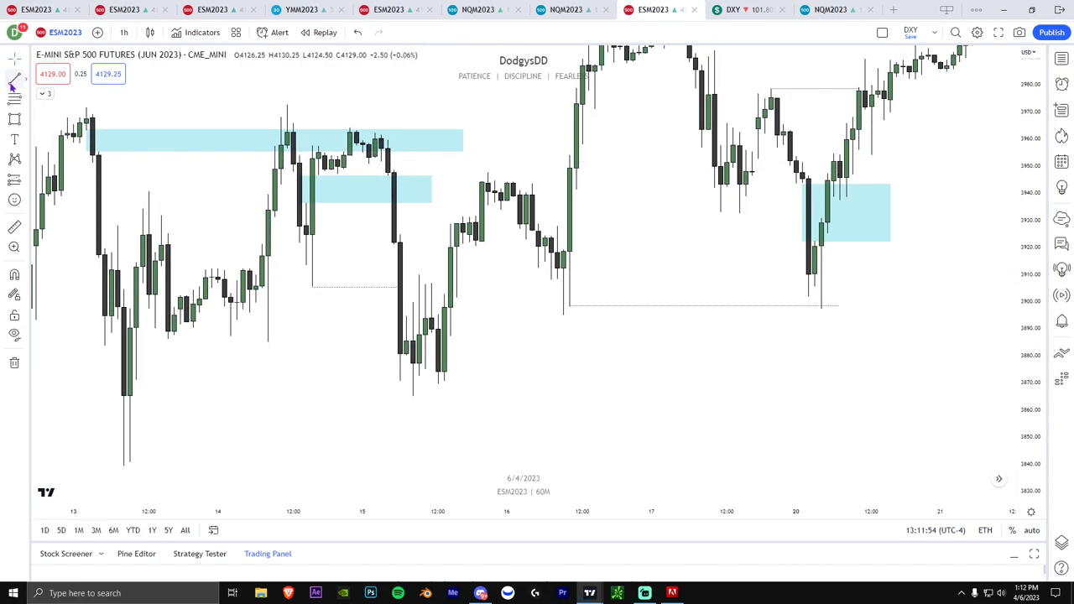
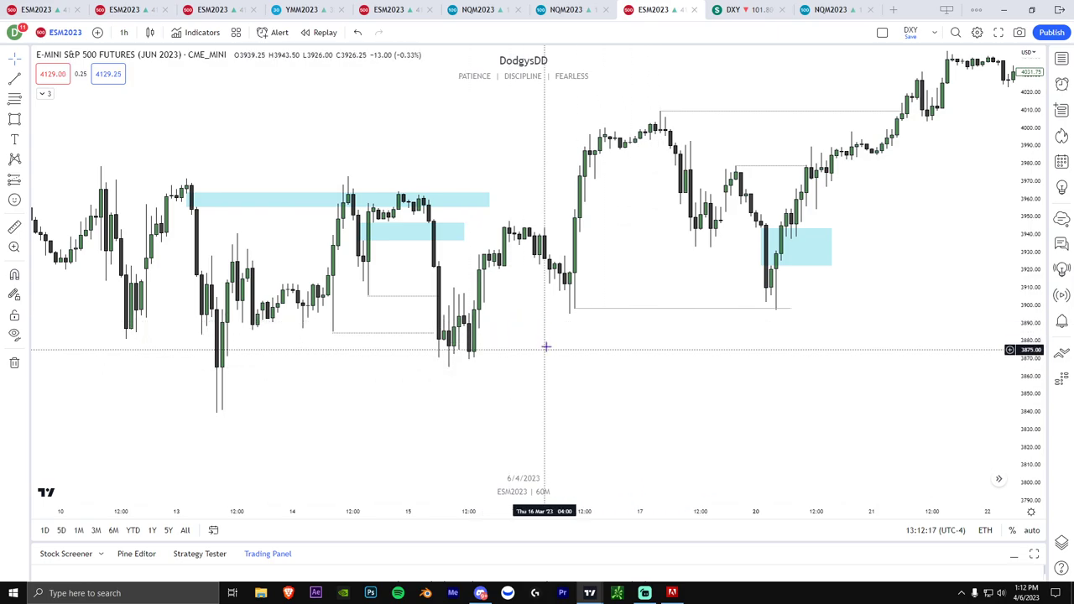
Step: Draw a thin dotted line at about 4009 from the late 2 March pullback low to early 9 March
left_click_drag(554, 335, 642, 360)
scroll(390, 348, "down", 2)
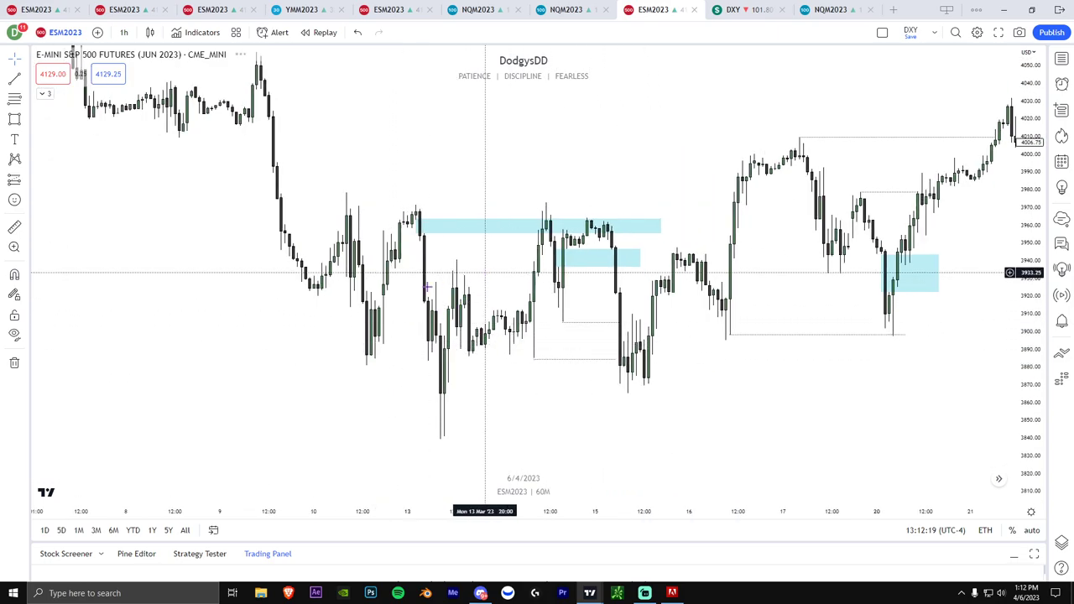
scroll(470, 273, "up", 1)
left_click_drag(452, 277, 359, 293)
scroll(360, 293, "left", 10)
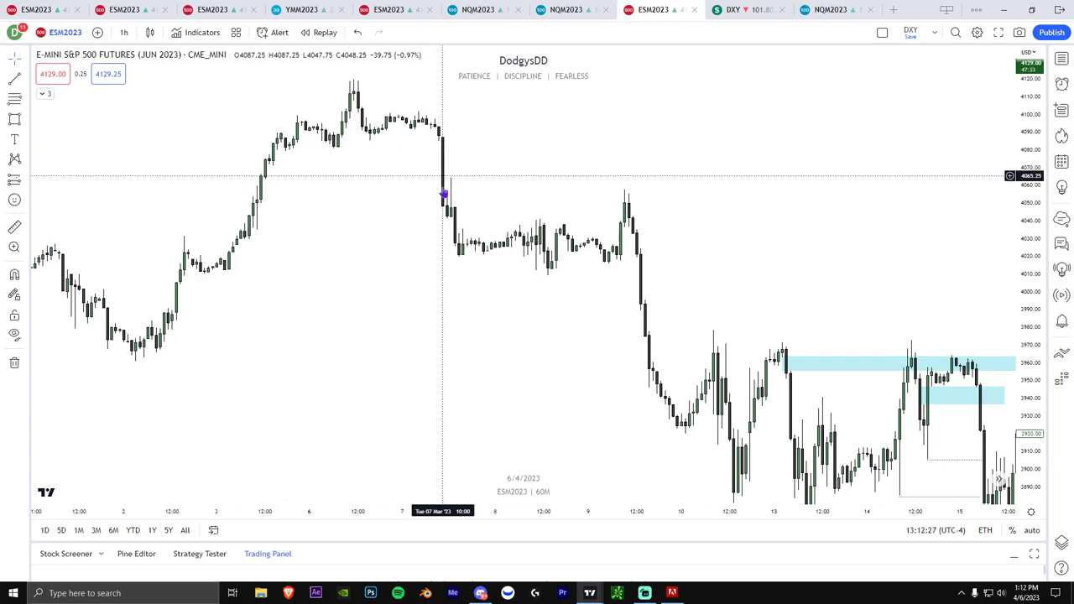
scroll(978, 269, "up", 2)
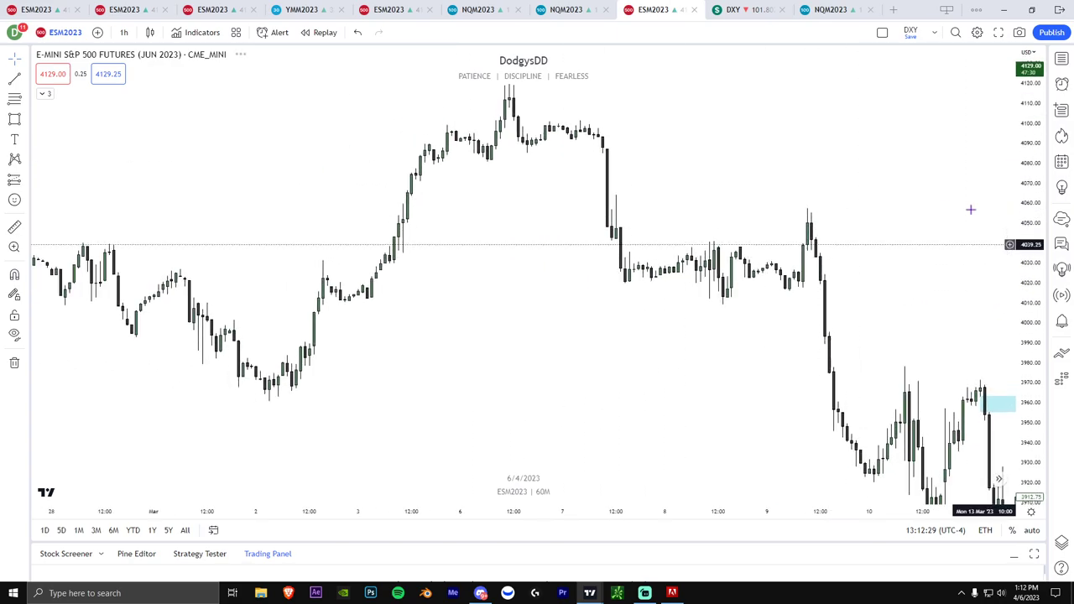
left_click_drag(719, 154, 699, 151)
scroll(601, 185, "down", 2)
left_click_drag(592, 183, 546, 178)
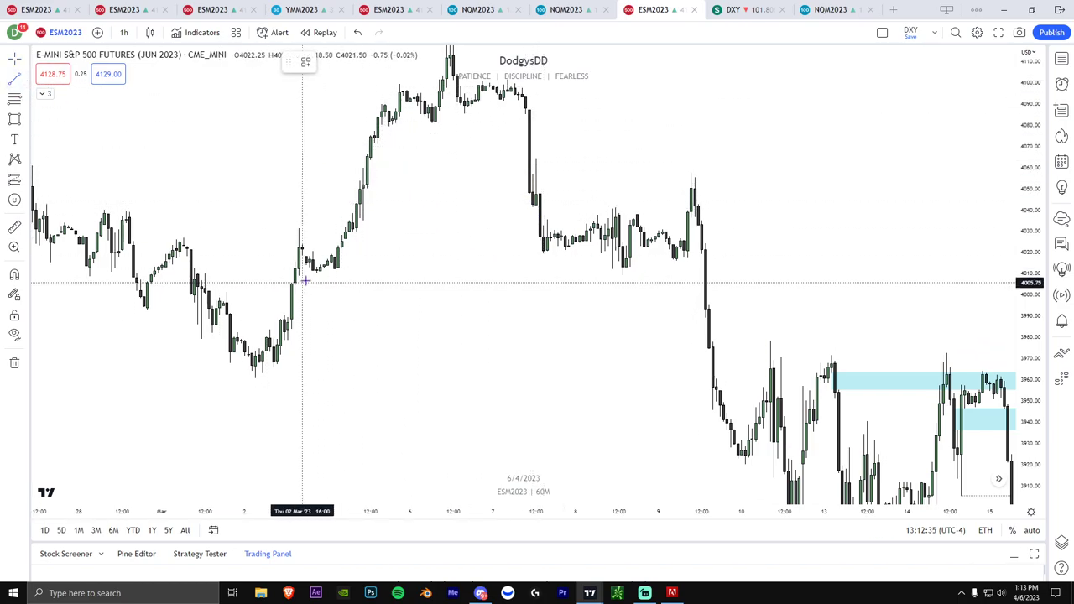
left_click_drag(316, 275, 675, 274)
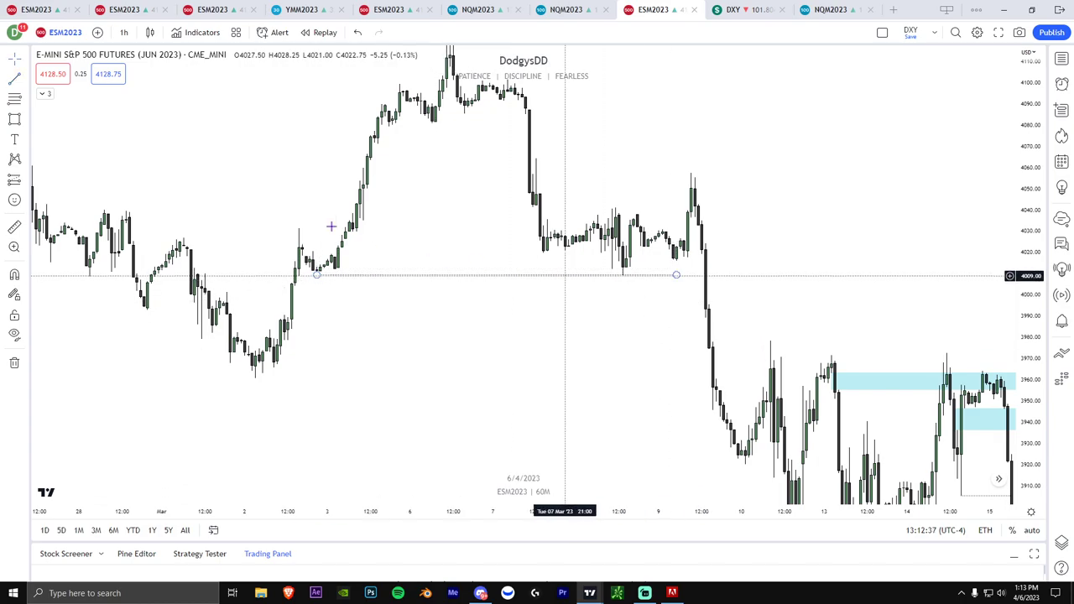
Step: Draw a thin dotted line at 3960.75 from the 2 March 03:00 low to early 9 March, and shift the upper line to 4010.00
left_click_drag(255, 378, 683, 407)
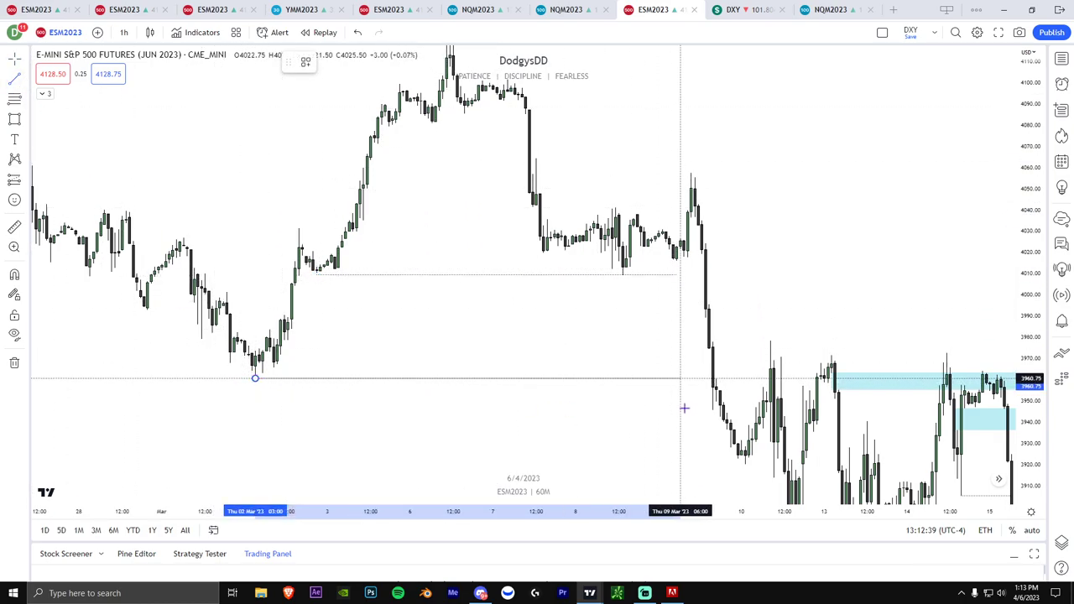
left_click(382, 275)
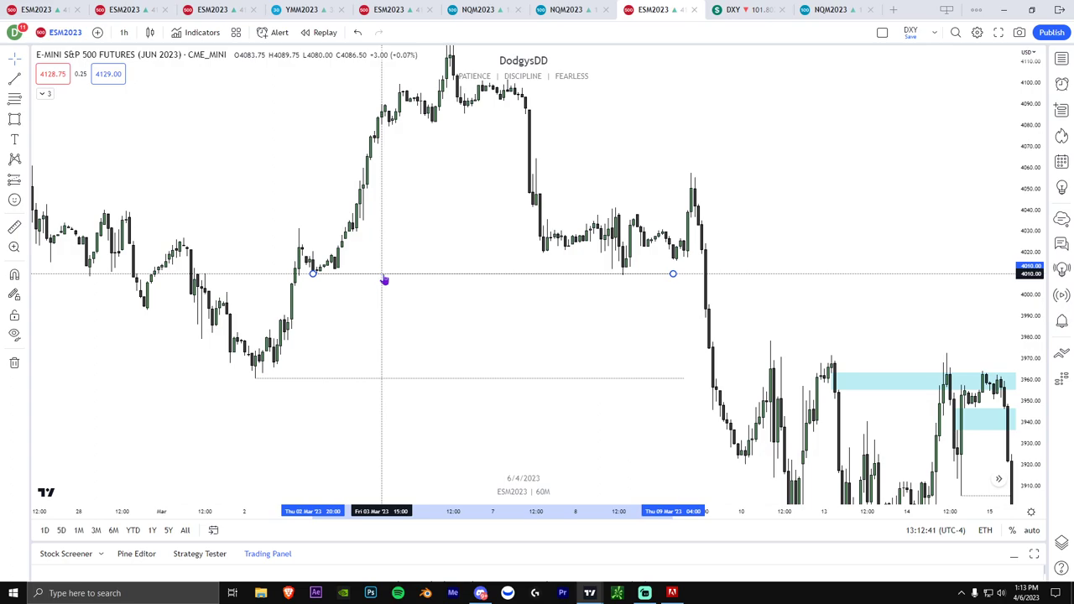
left_click(512, 283)
Step: Examine the 9 March hourly sell-off through the dotted lines at 4010.00 and 3960.75
left_click_drag(1030, 332, 1030, 275)
left_click_drag(778, 257, 623, 291)
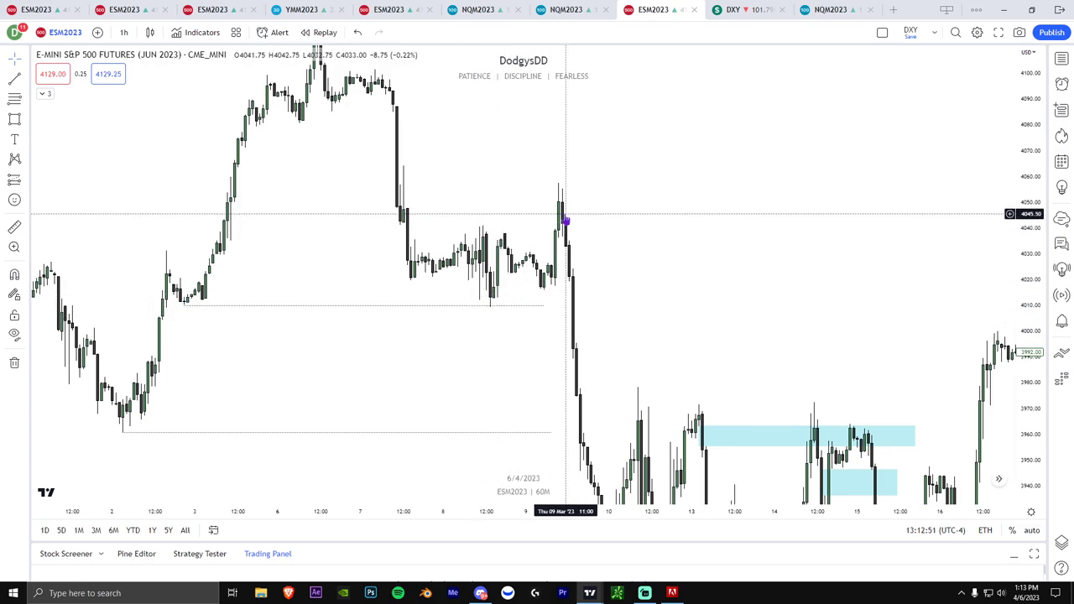
left_click_drag(574, 333, 567, 260)
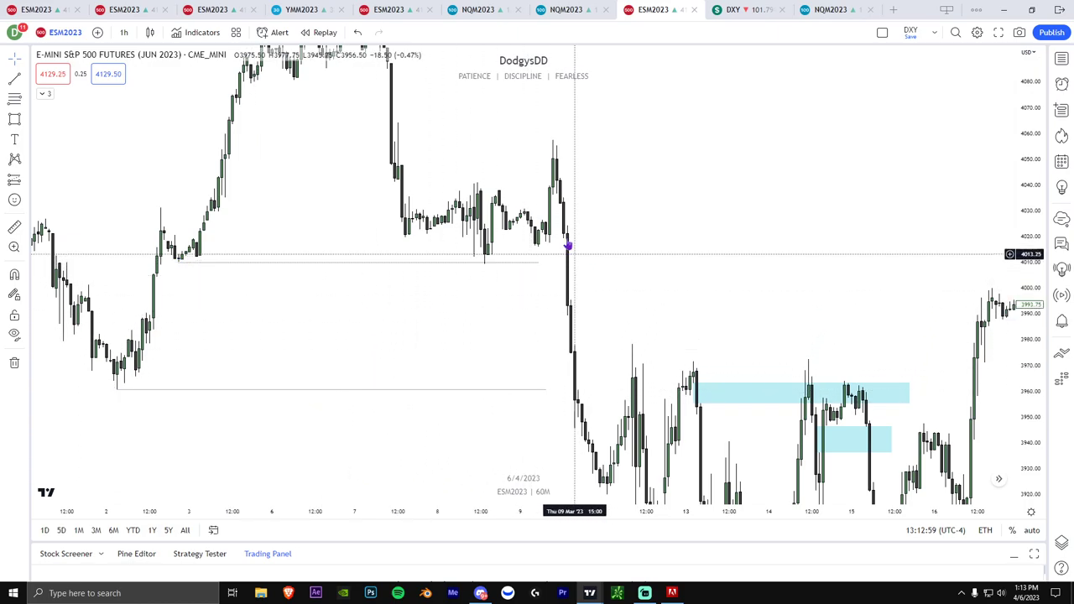
left_click_drag(568, 290, 520, 306)
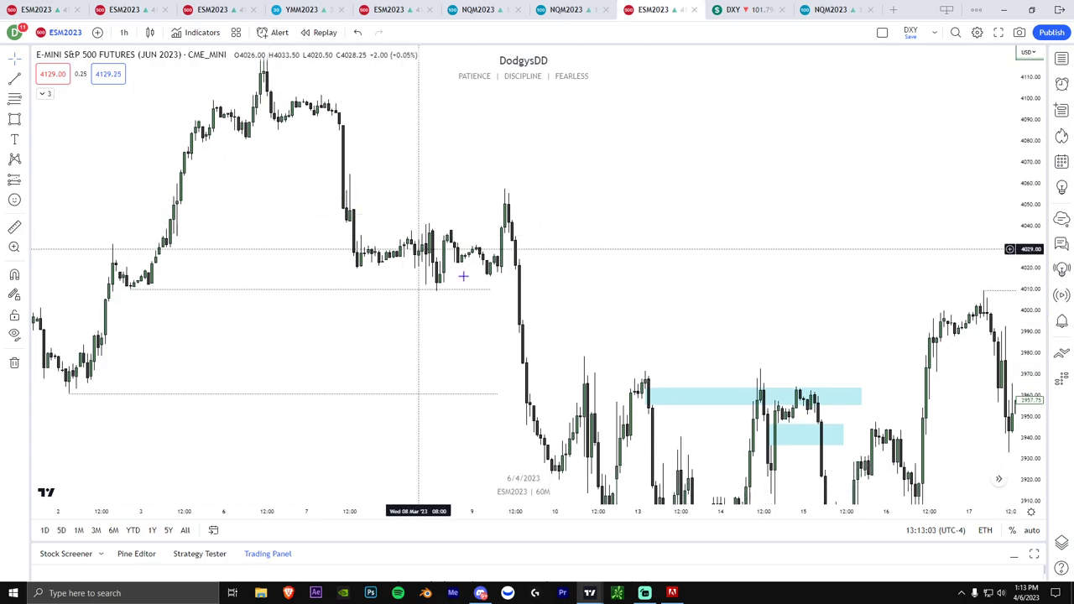
scroll(684, 335, "down", 2)
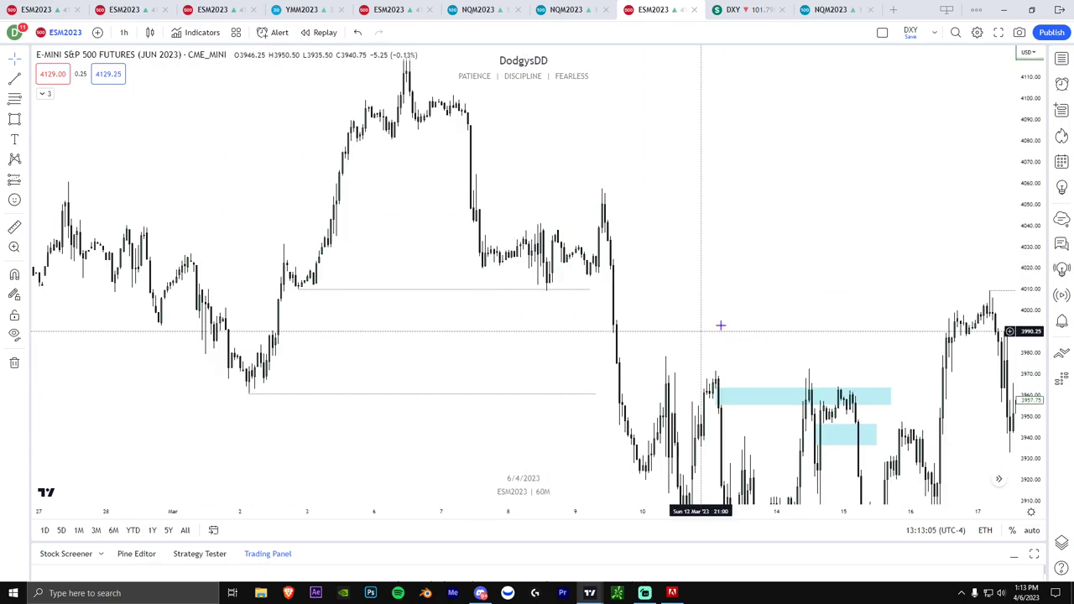
Step: Return to the latest April candles, switch the chart to the 1-minute timeframe and reset its view
left_click_drag(738, 318, 482, 246)
scroll(608, 278, "up", 3)
left_click_drag(915, 297, 498, 307)
left_click_drag(777, 344, 398, 432)
left_click_drag(1037, 355, 1025, 160)
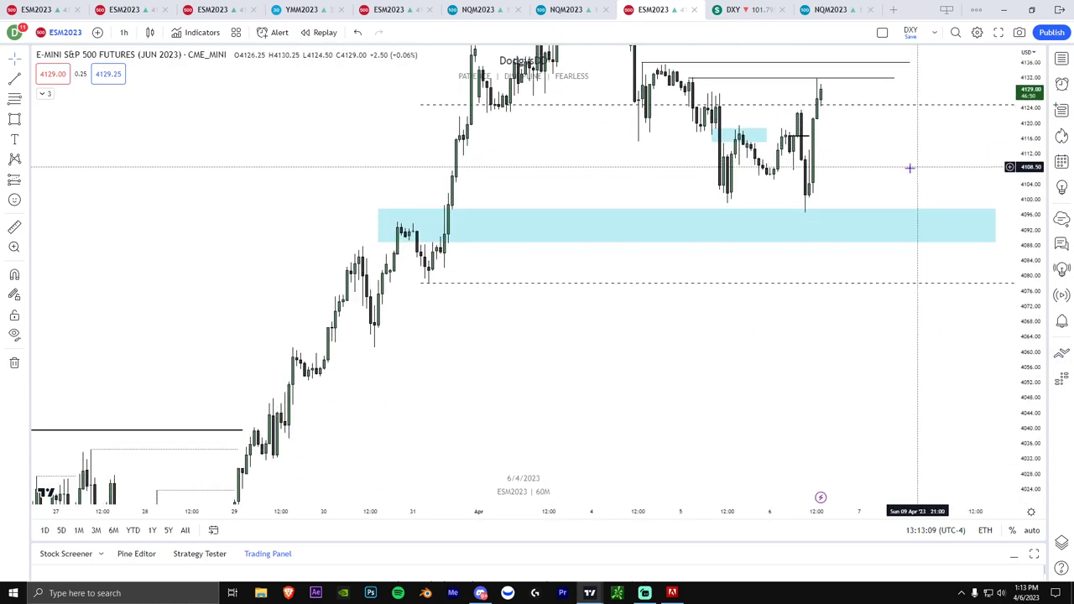
left_click_drag(775, 226, 732, 260)
scroll(721, 258, "up", 2)
left_click_drag(775, 222, 720, 286)
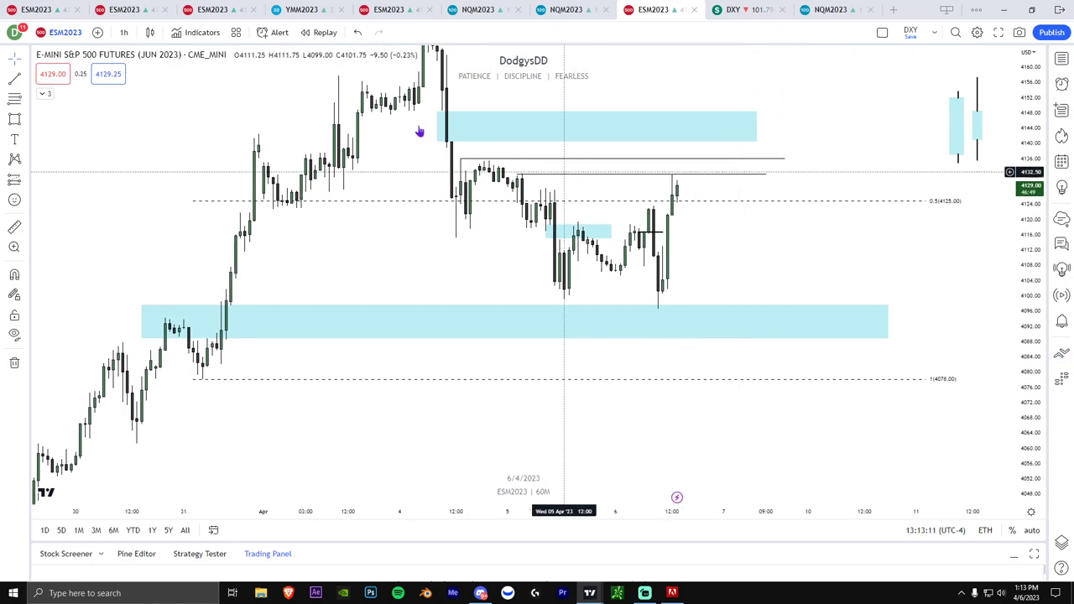
left_click(123, 32)
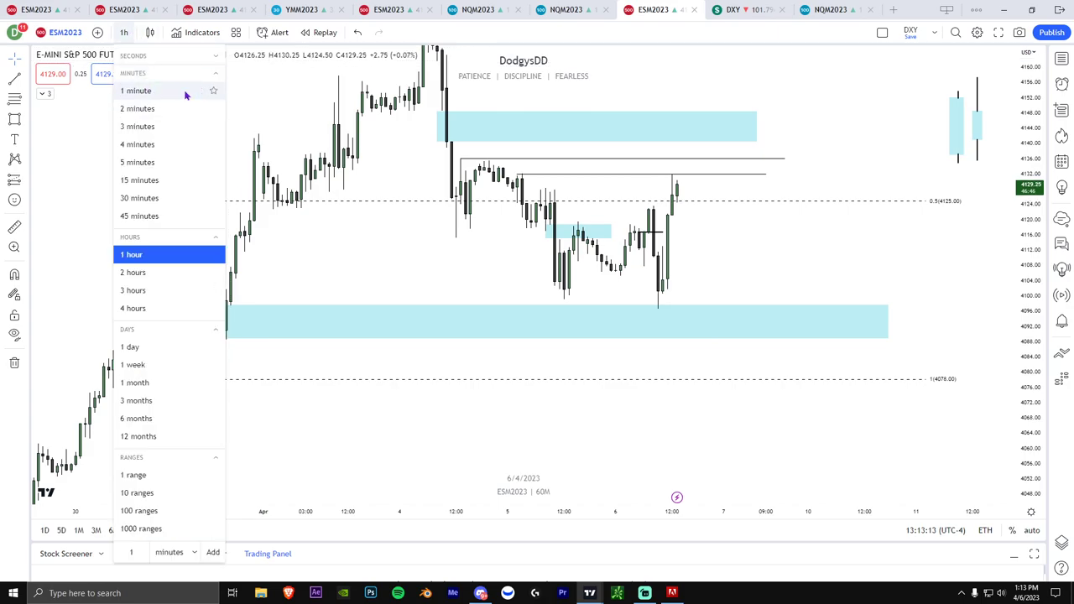
left_click(186, 92)
right_click(744, 235)
left_click(776, 246)
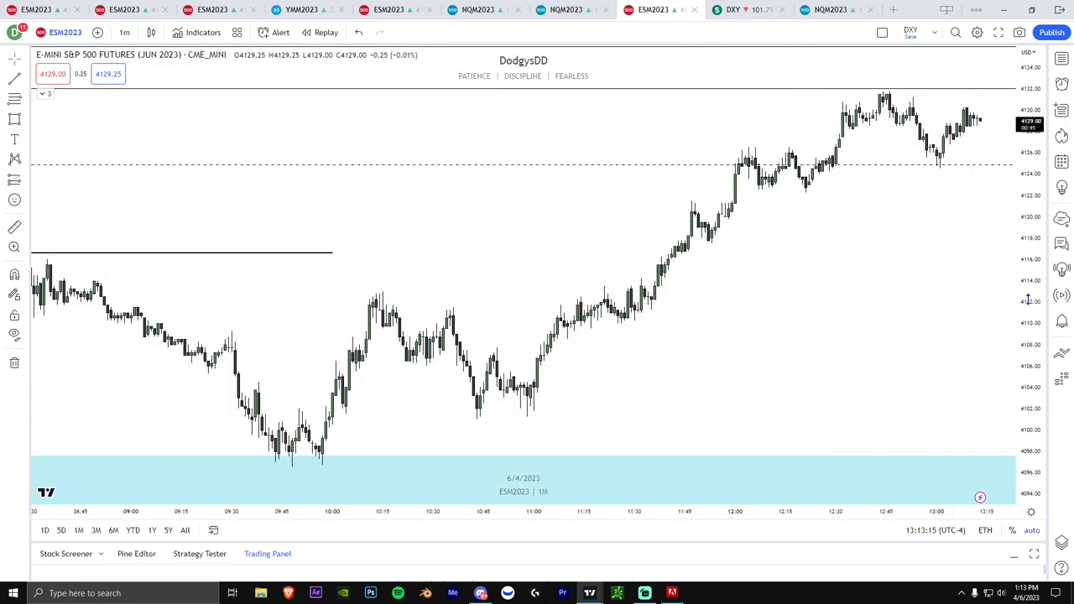
Step: Shade a small zone from 4127.25 to about 4126, between 13:01 and 13:13 on 6 April
left_click_drag(1027, 299, 1027, 203)
left_click_drag(928, 219, 619, 357)
left_click_drag(1028, 301, 1027, 237)
left_click_drag(885, 207, 650, 214)
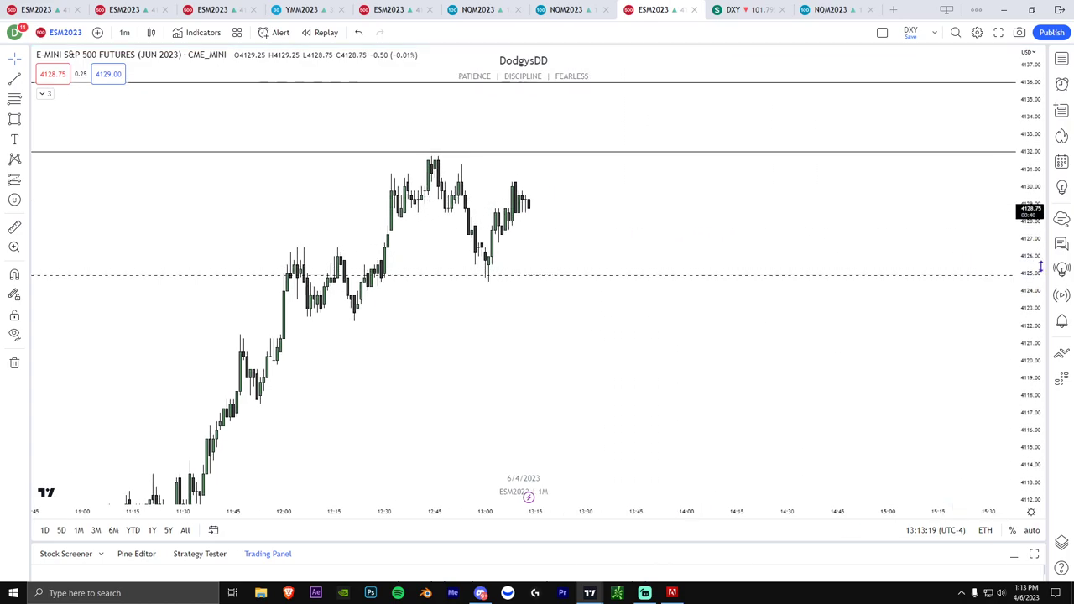
left_click_drag(1040, 266, 1037, 221)
scroll(705, 209, "up", 1)
left_click_drag(495, 215, 547, 236)
left_click_drag(1031, 276, 1030, 215)
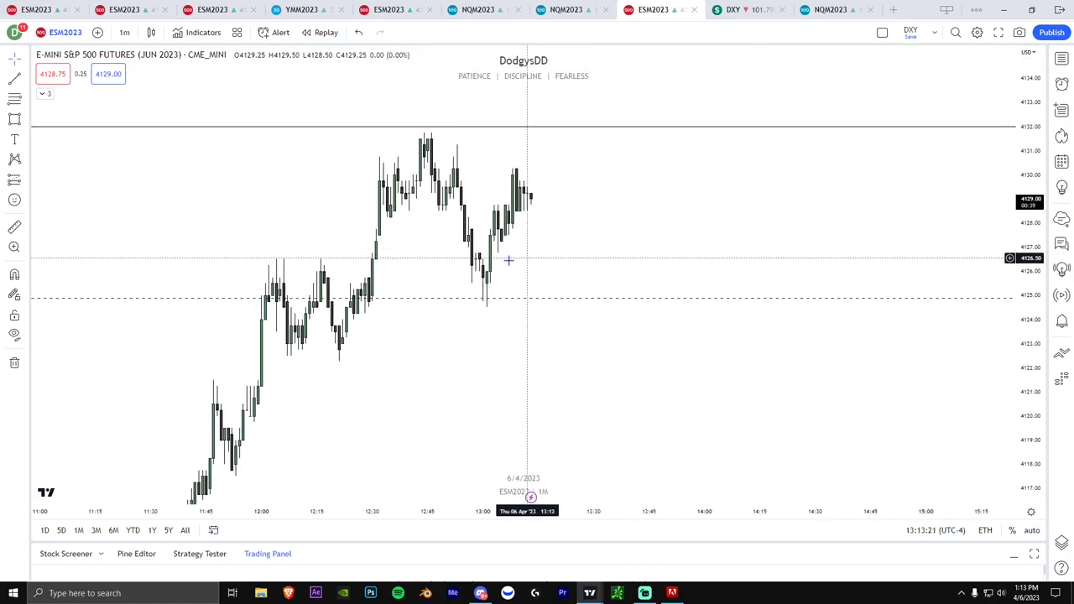
left_click_drag(508, 261, 324, 247)
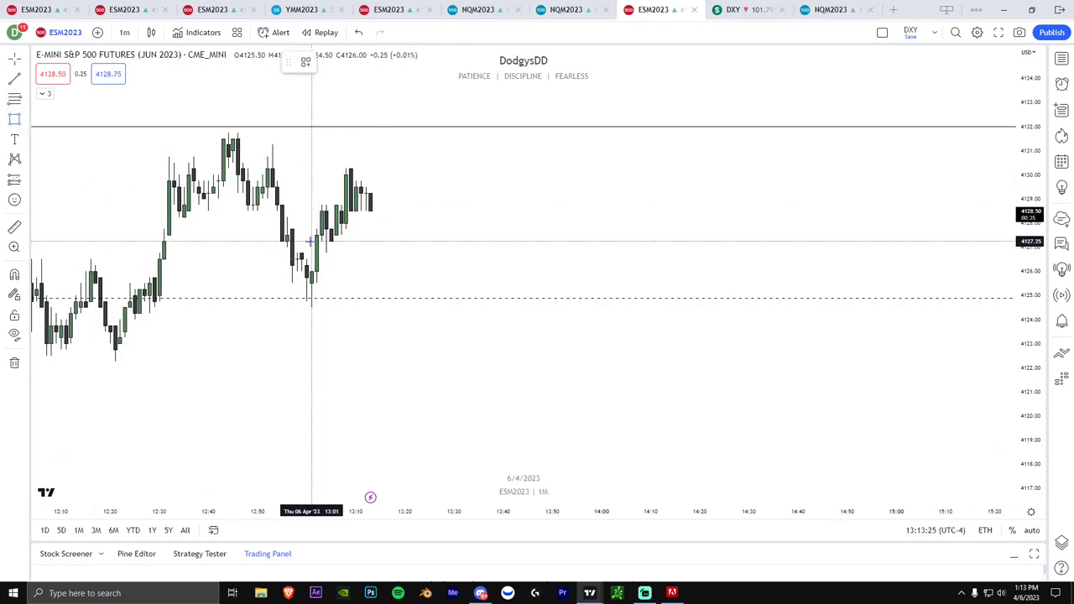
mouse_move(311, 242)
left_mouse_down()
mouse_move(363, 267)
mouse_move(438, 268)
left_mouse_up()
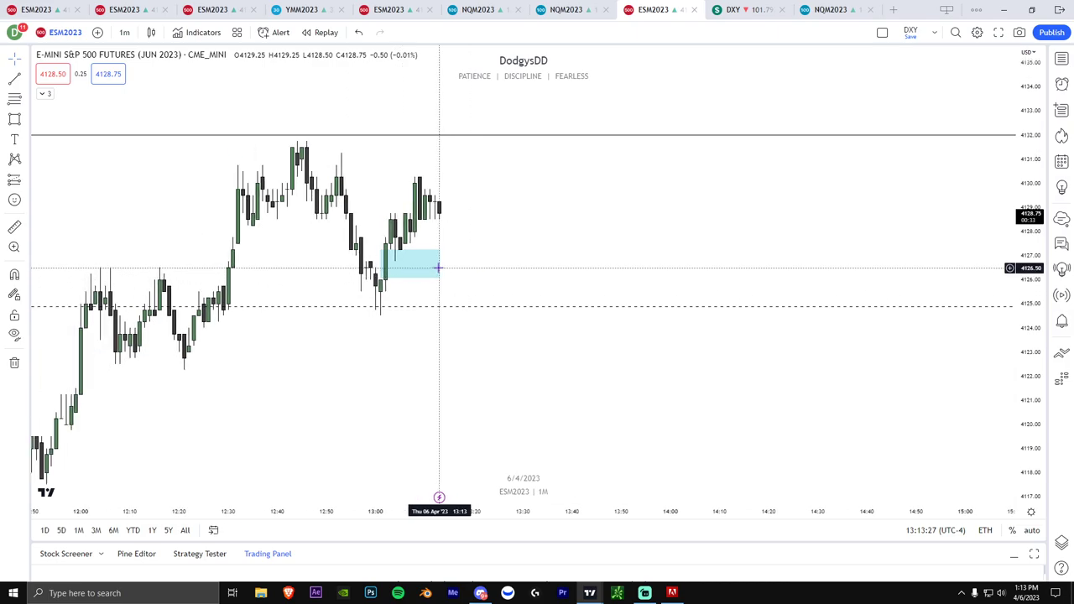
Step: Examine the 1-minute candles between the new shaded zone and the 4132 line above
left_click_drag(1028, 295, 1027, 325)
left_click_drag(532, 257, 568, 268)
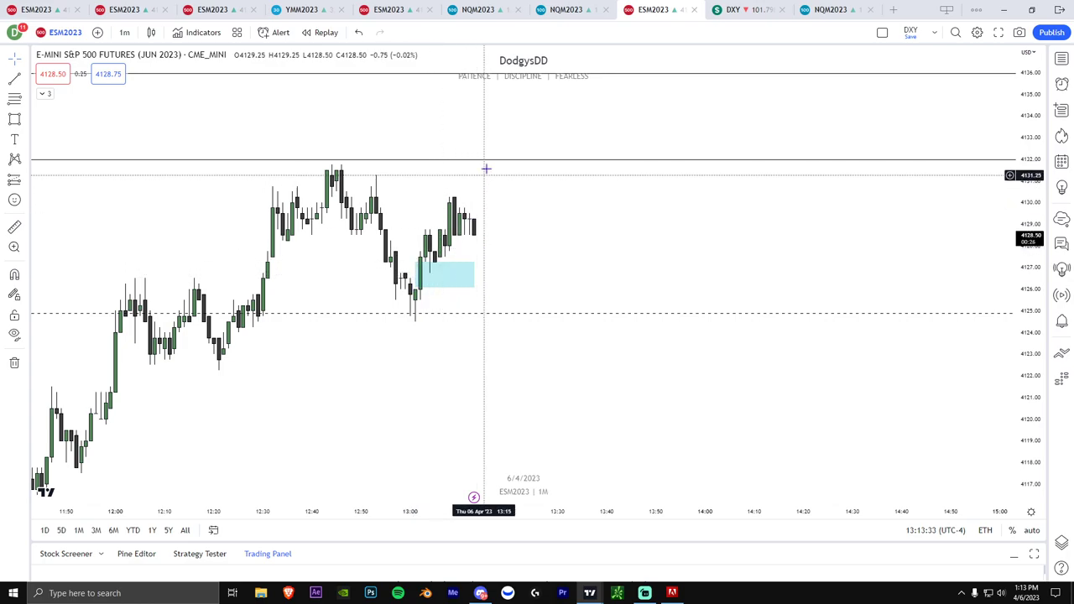
left_click_drag(493, 166, 485, 155)
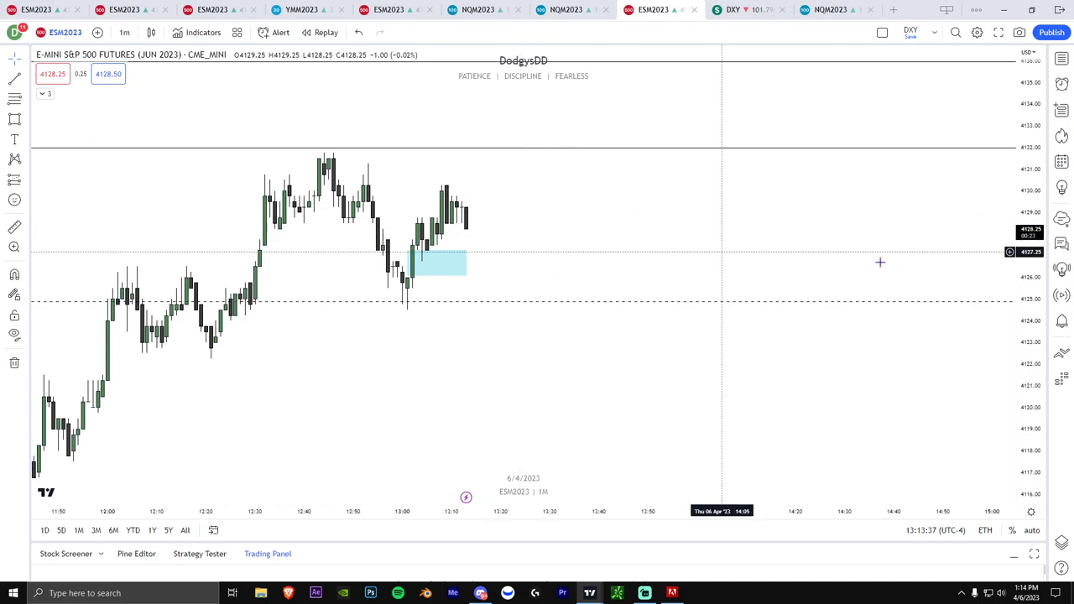
left_click_drag(1027, 308, 1025, 250)
left_click_drag(817, 251, 870, 258)
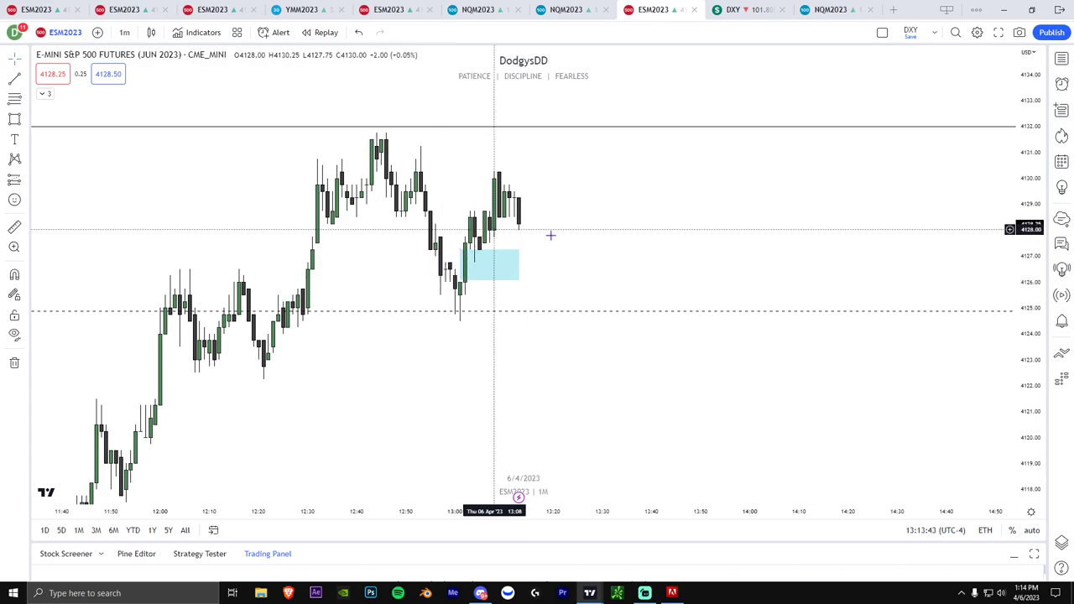
left_click_drag(582, 240, 563, 244)
left_click_drag(1030, 284, 1030, 310)
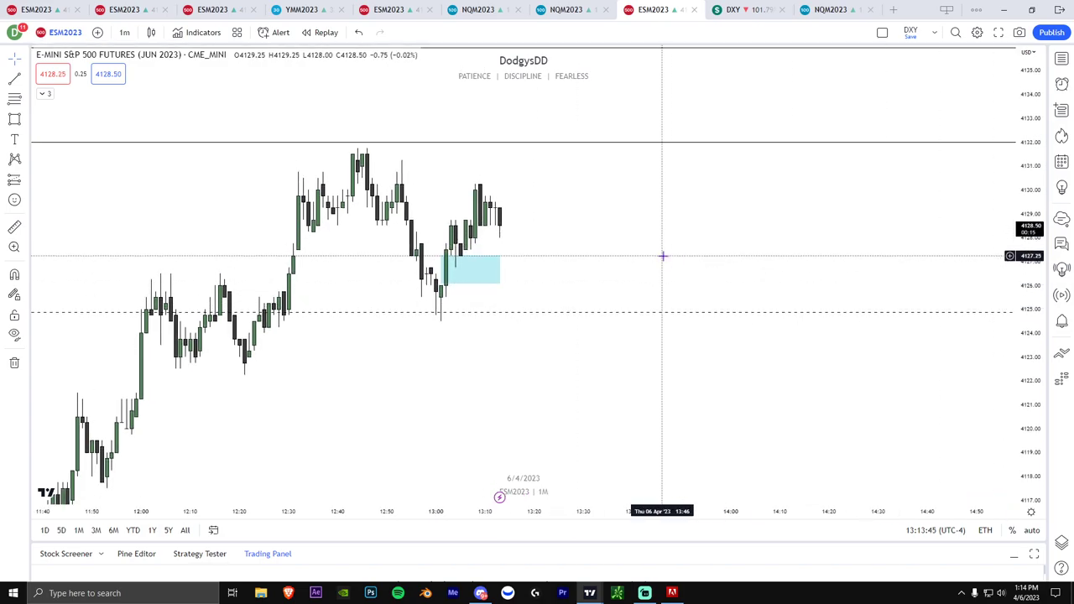
left_click_drag(617, 246, 580, 233)
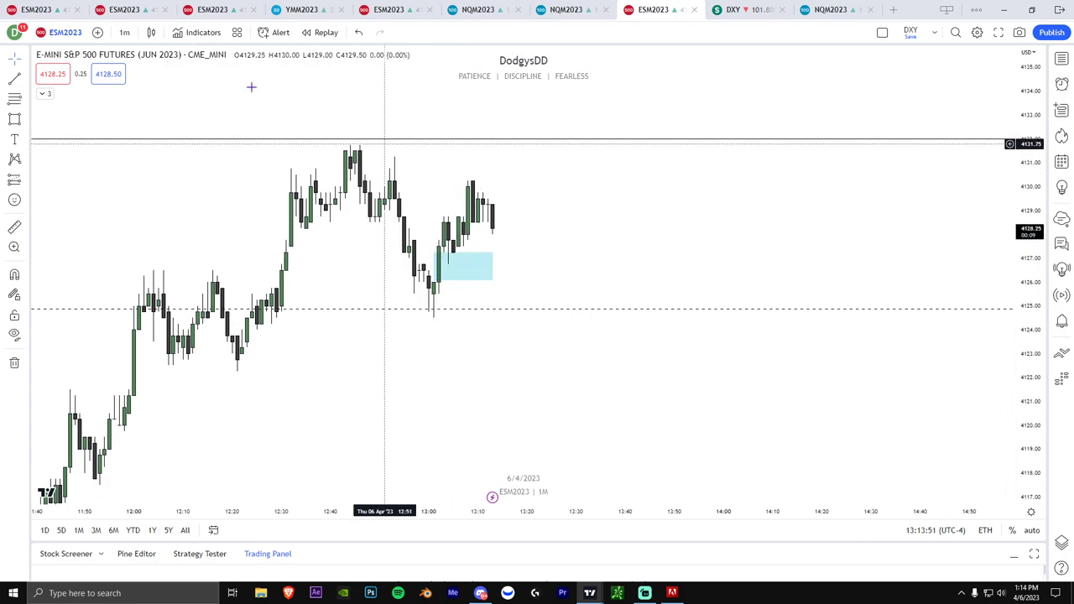
Step: Check the 6 April rally against the lines on the 1-hour chart and return to the 1-minute timeframe
left_click(125, 33)
left_click(149, 253)
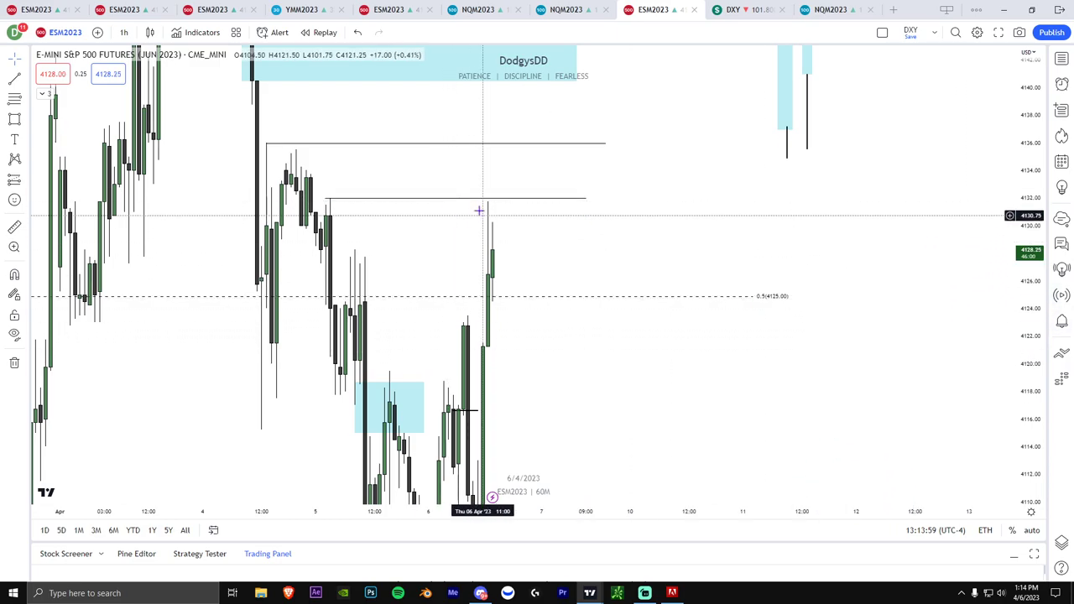
left_click(124, 33)
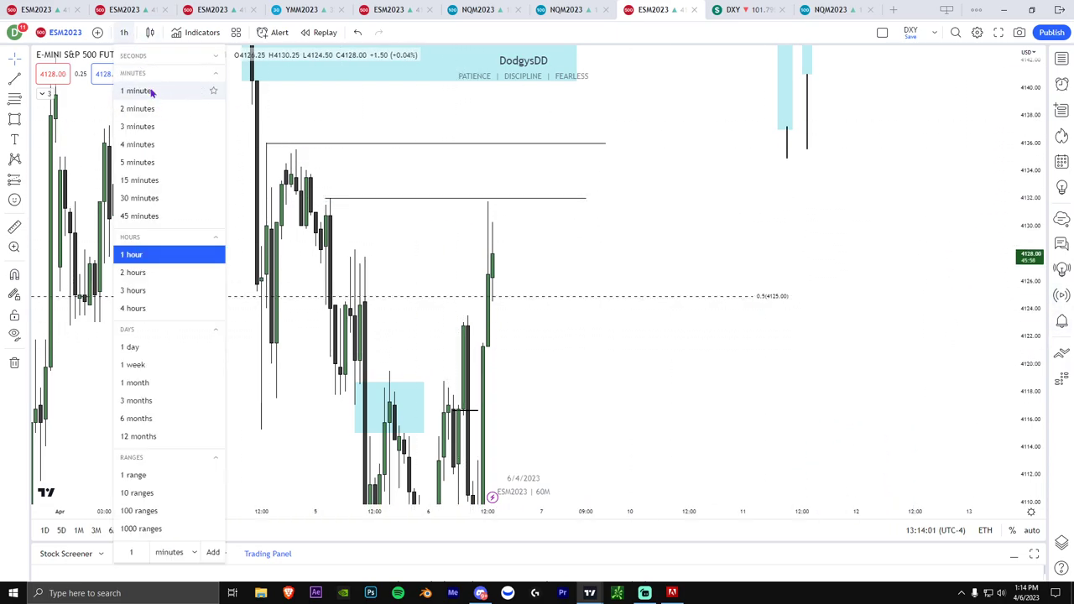
left_click(151, 92)
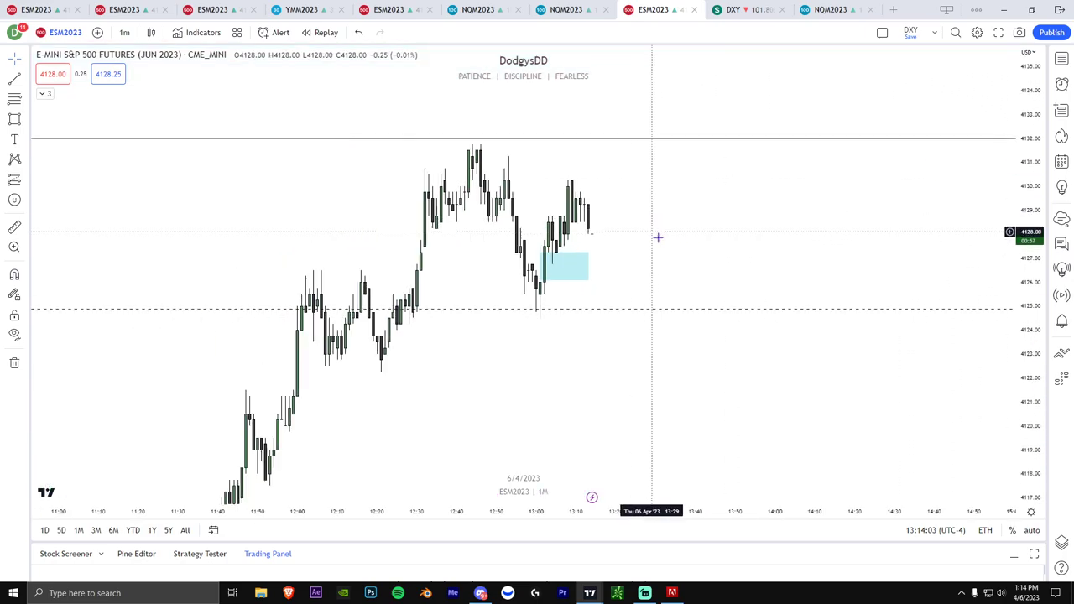
Step: Examine how the 1-minute candles behave around the shaded 13:01 zone and the dashed 4125 midline
left_click_drag(658, 237, 652, 218)
scroll(608, 221, "up", 1)
left_click_drag(1027, 286, 1027, 243)
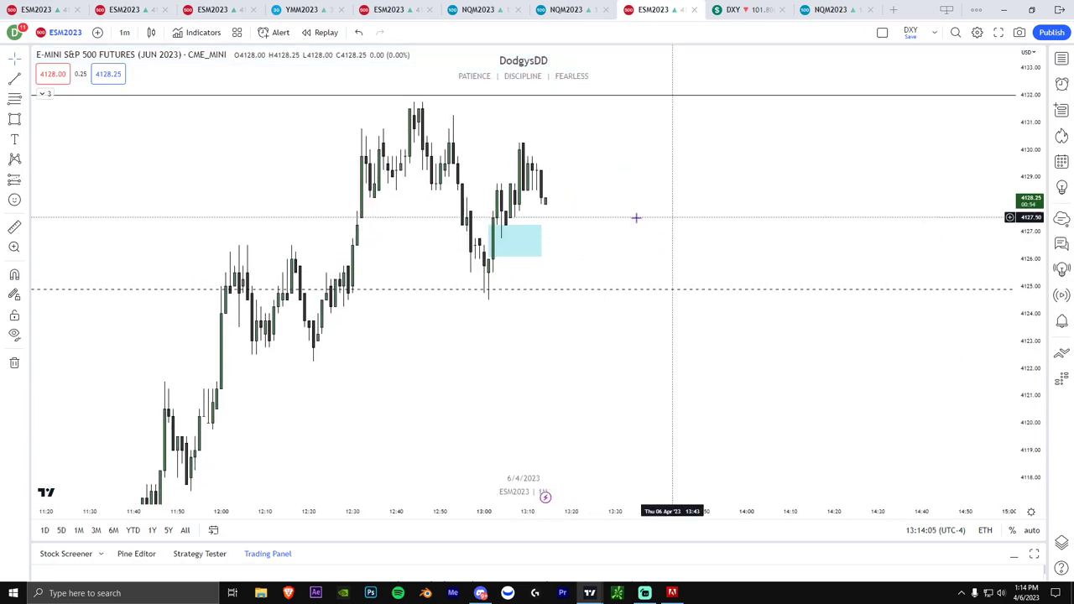
left_click_drag(638, 227, 583, 230)
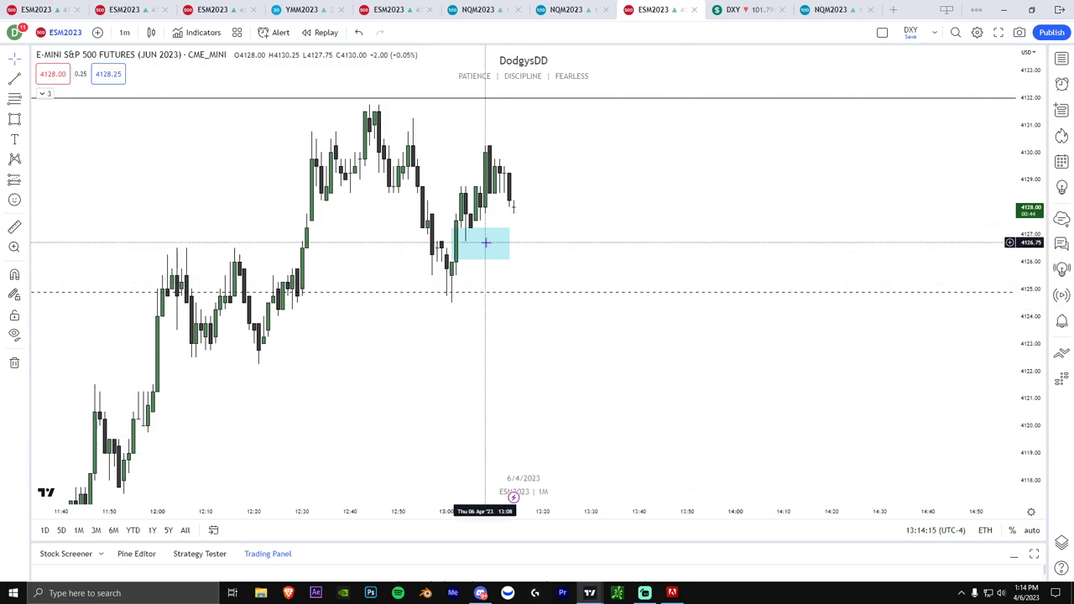
left_click_drag(597, 250, 594, 258)
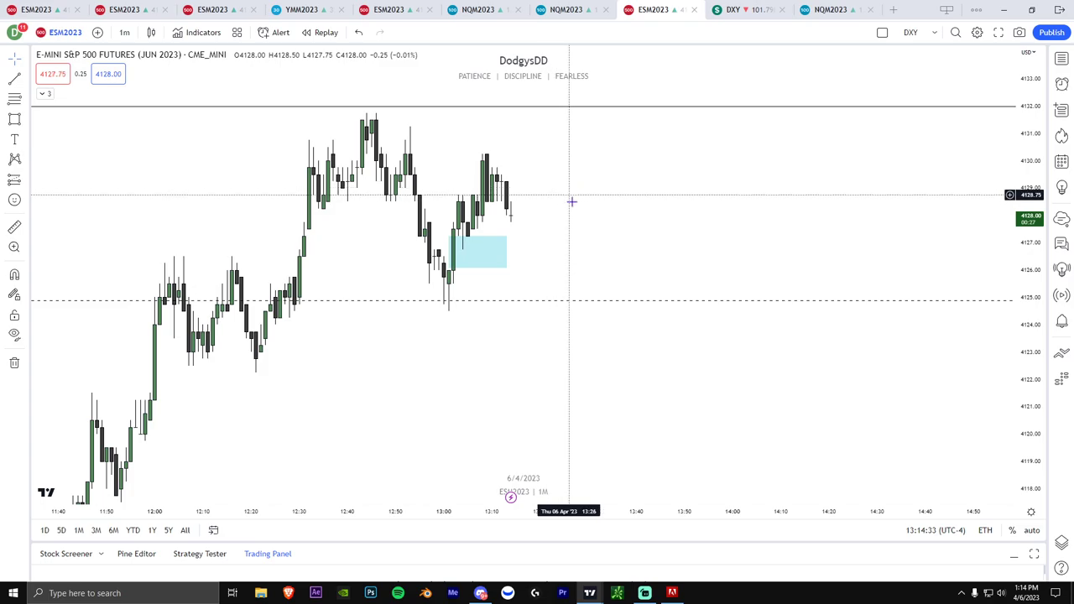
left_click_drag(570, 201, 451, 227)
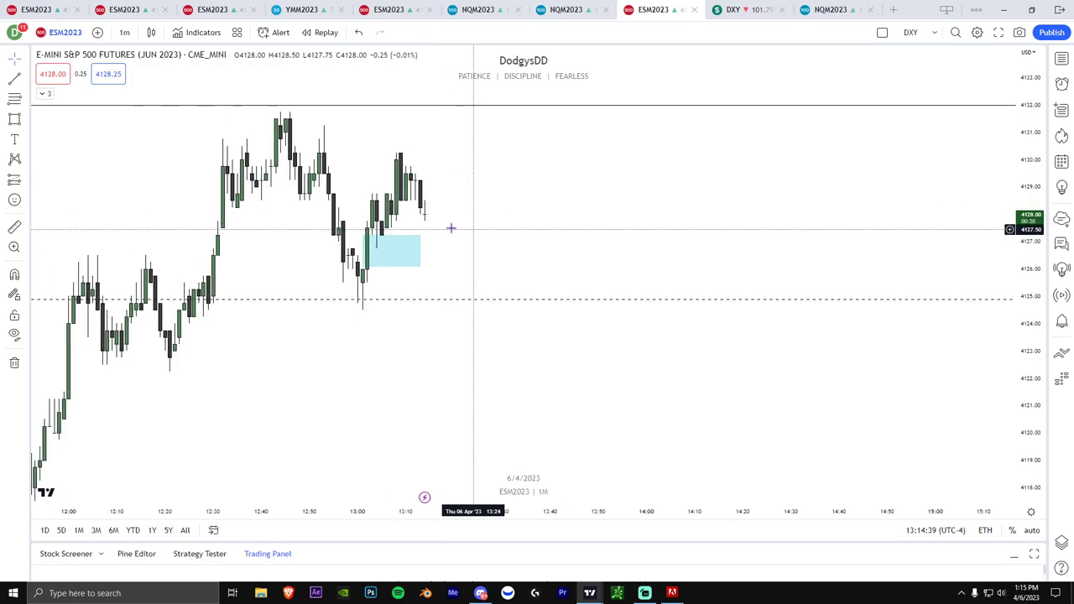
left_click_drag(851, 280, 986, 299)
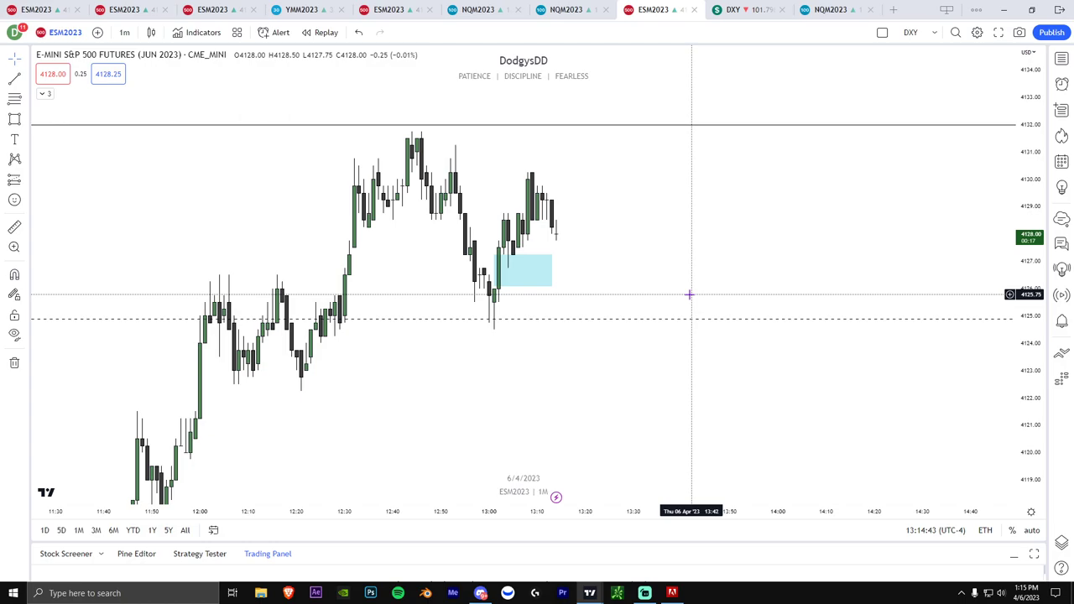
left_click_drag(692, 294, 727, 296)
scroll(733, 296, "down", 1)
left_click_drag(1030, 341, 1030, 319)
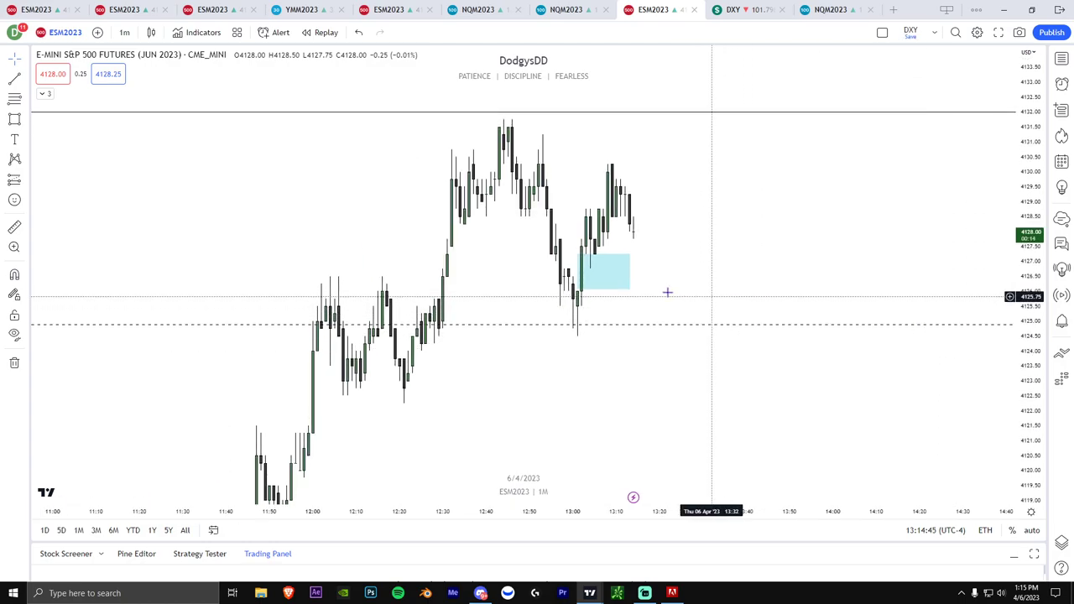
left_click_drag(679, 294, 618, 302)
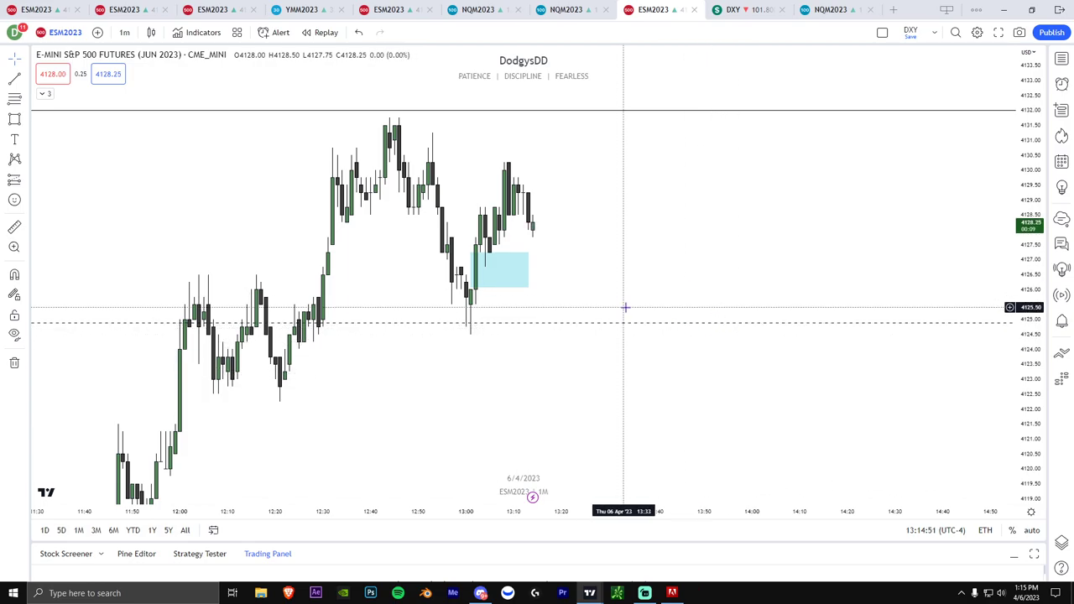
left_click_drag(634, 280, 614, 285)
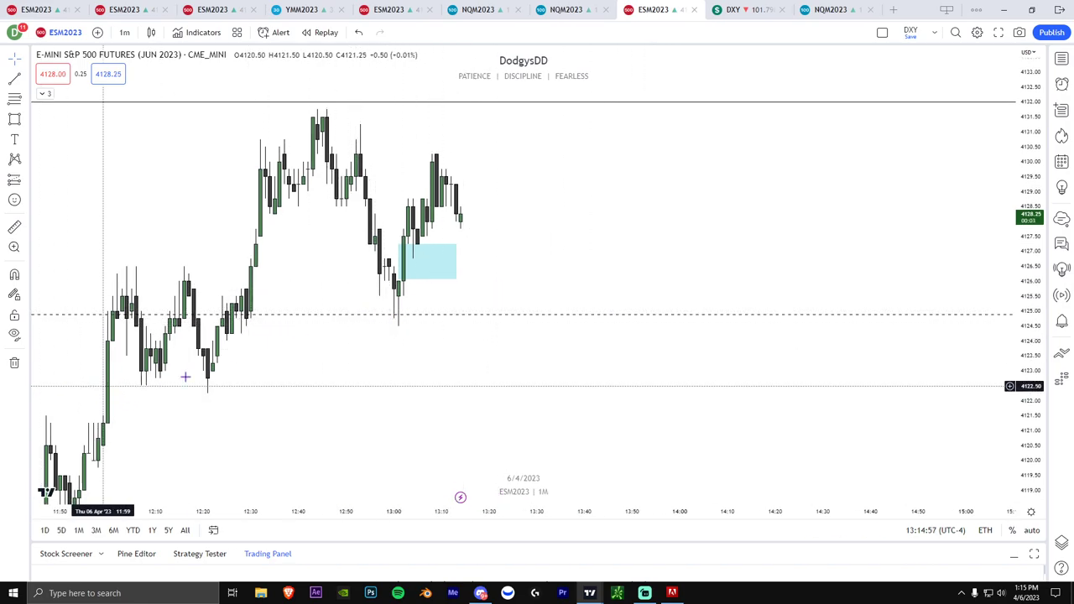
left_click_drag(503, 253, 515, 233)
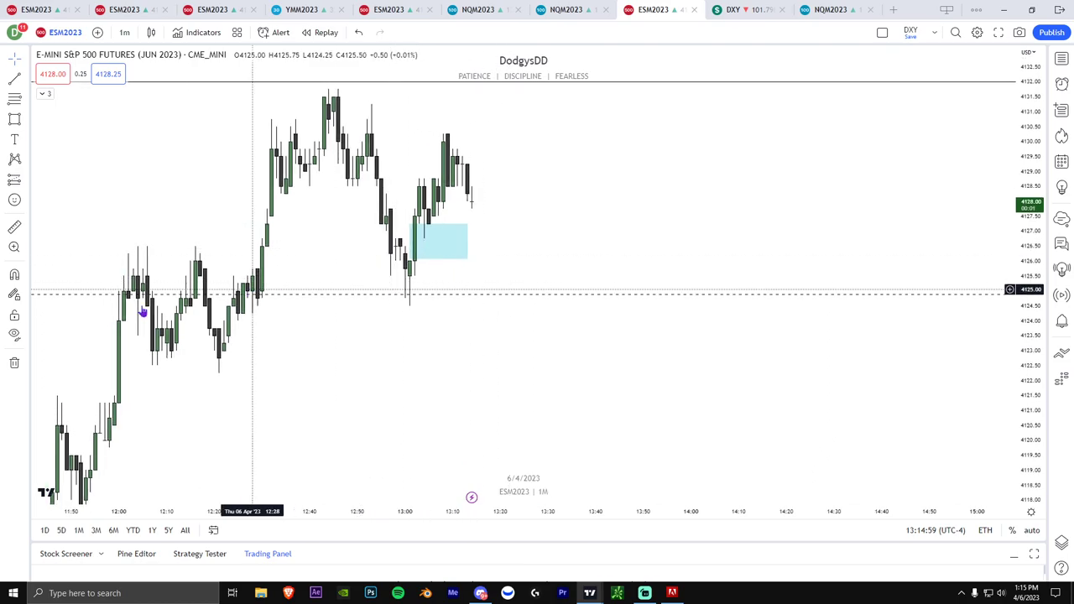